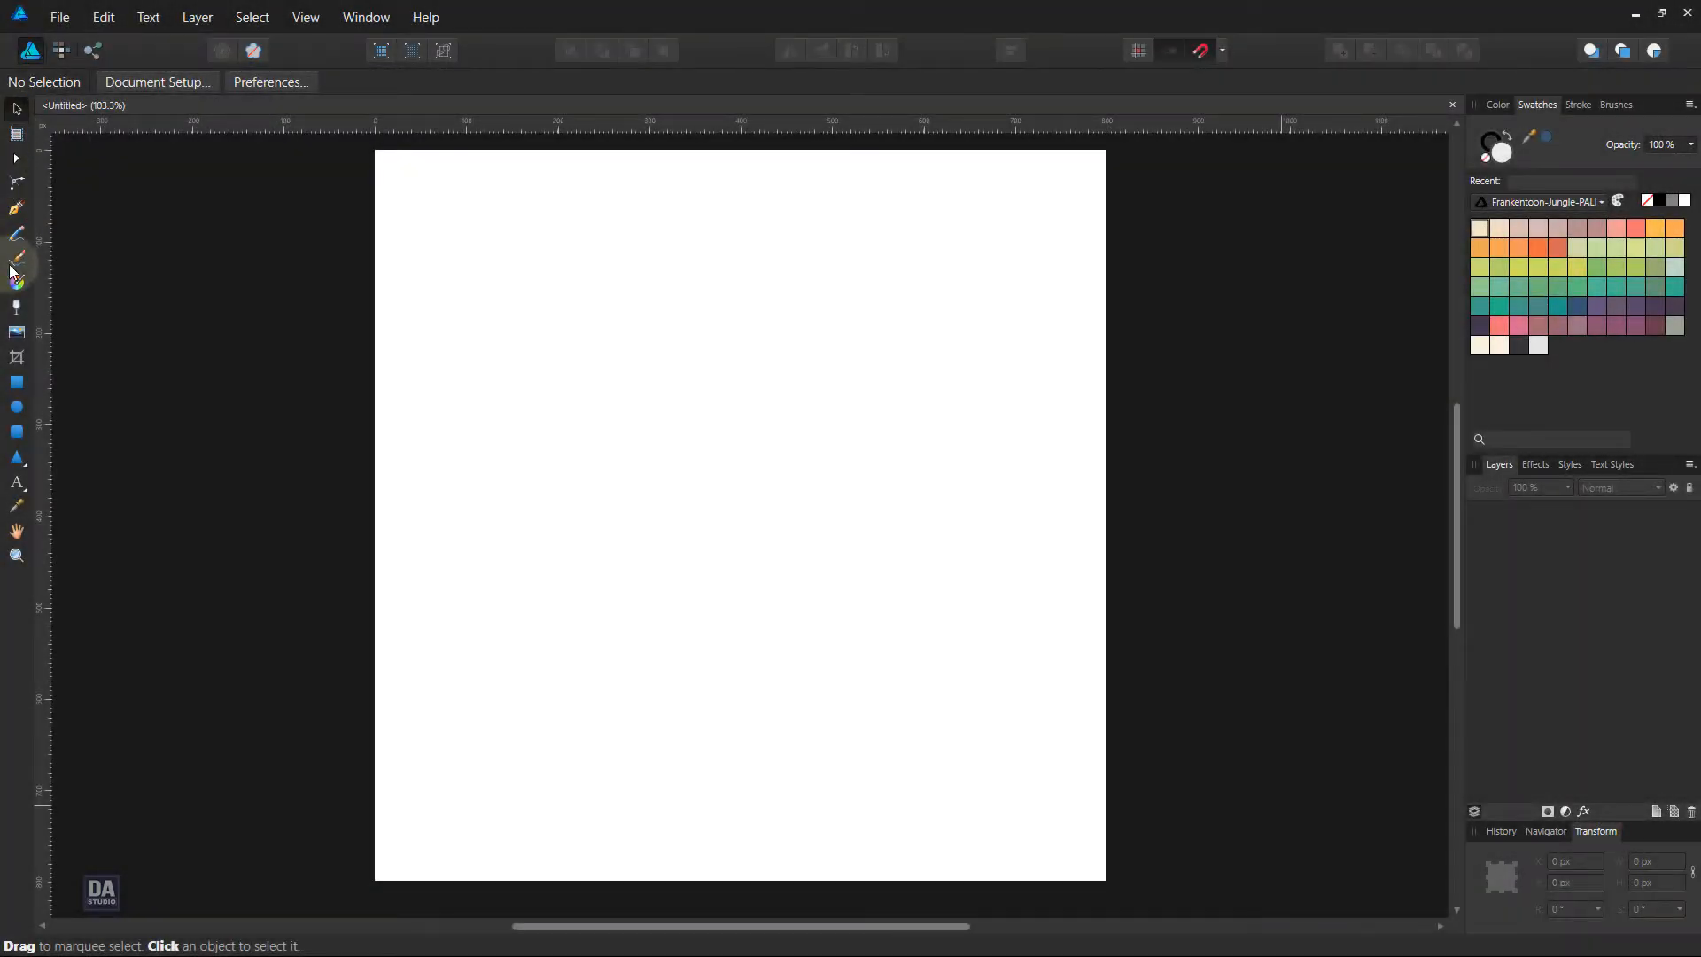
# Draw a triangle outward from the page centre and lower its apex, making it about 320 px wide and 268 px high
pyautogui.click(17, 458)
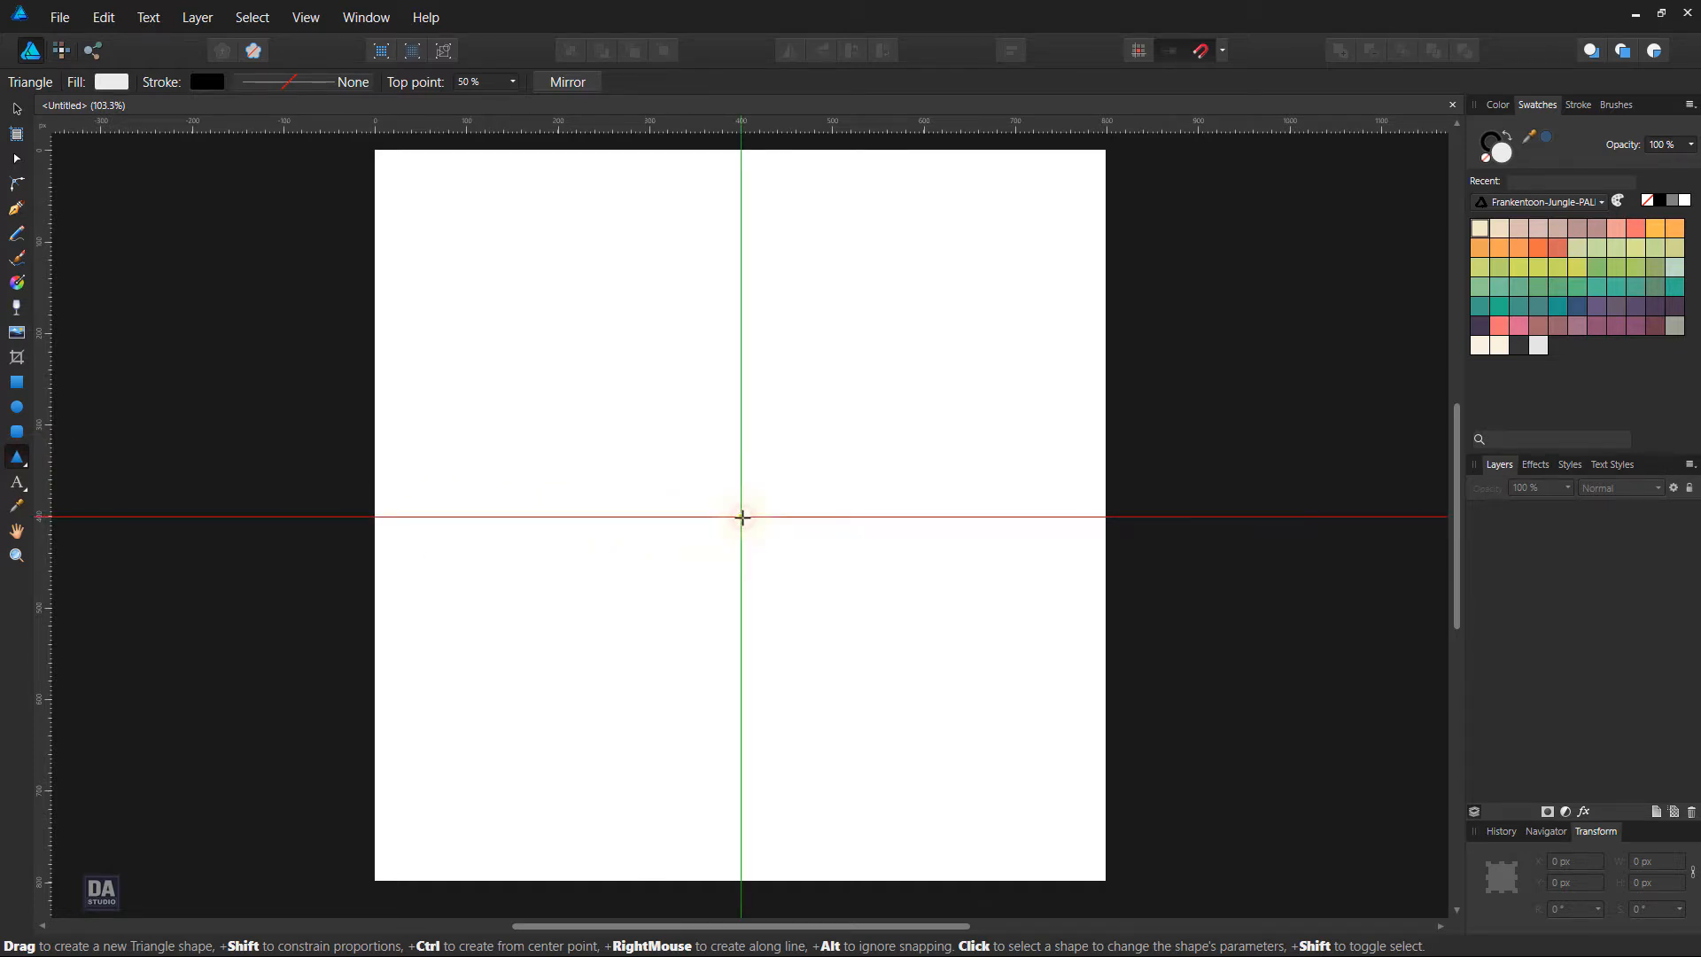
pyautogui.moveTo(742, 517); pyautogui.dragTo(1019, 666)
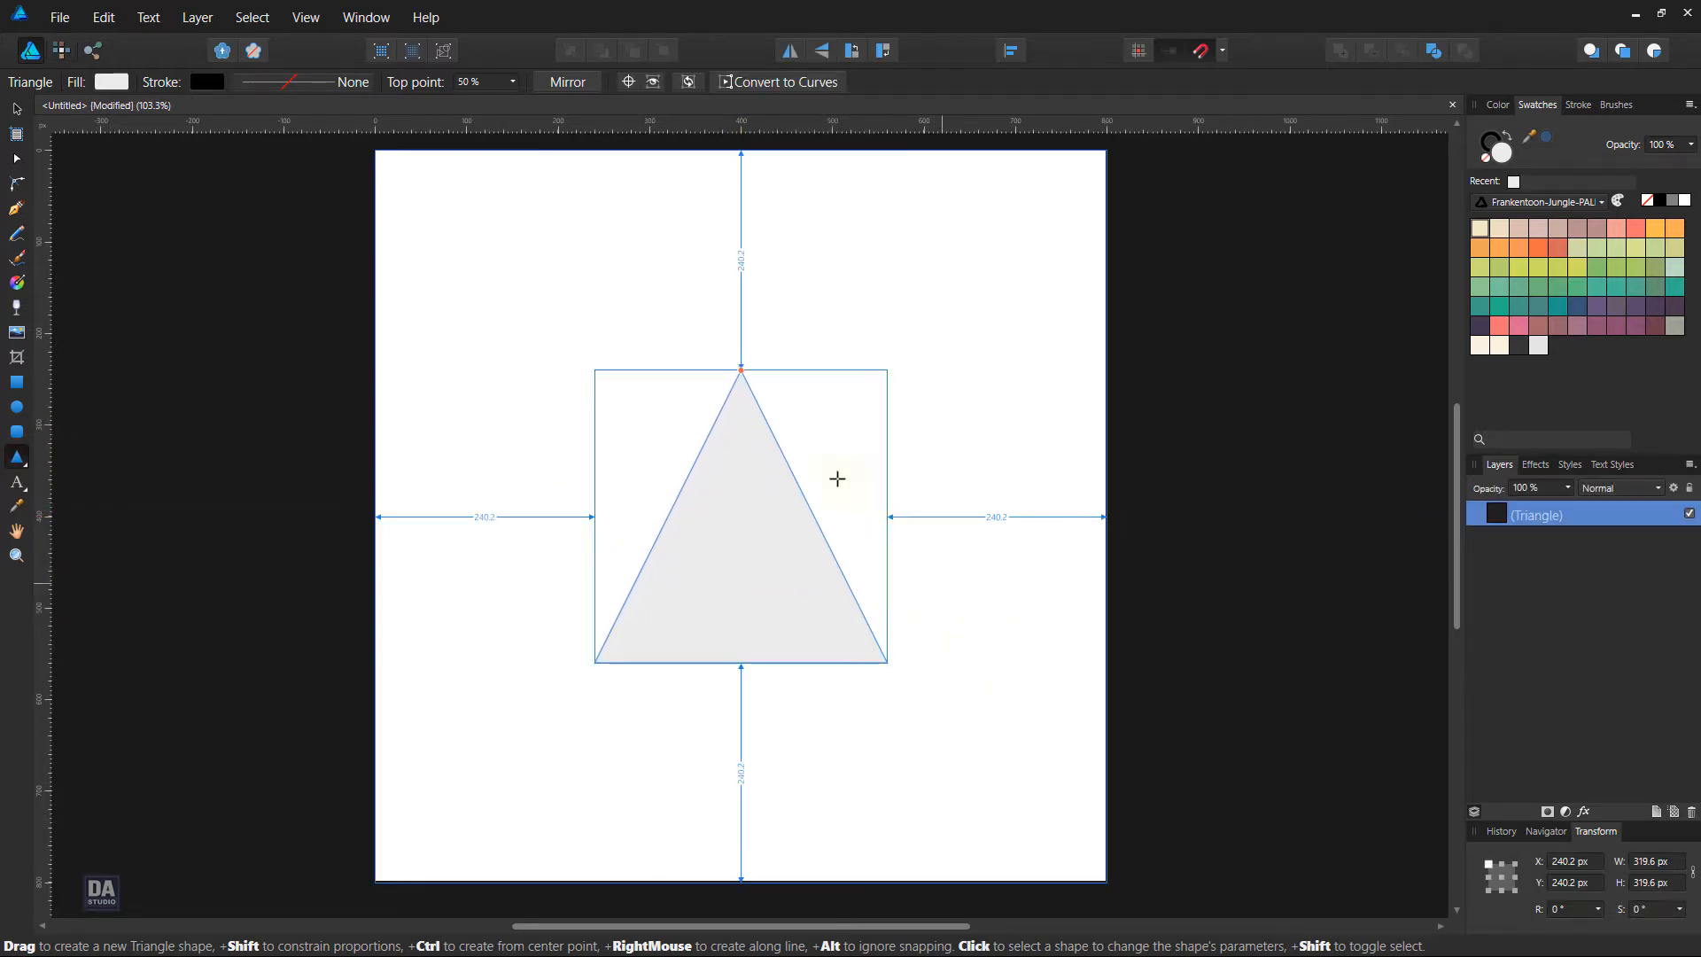
pyautogui.moveTo(741, 370); pyautogui.dragTo(740, 418)
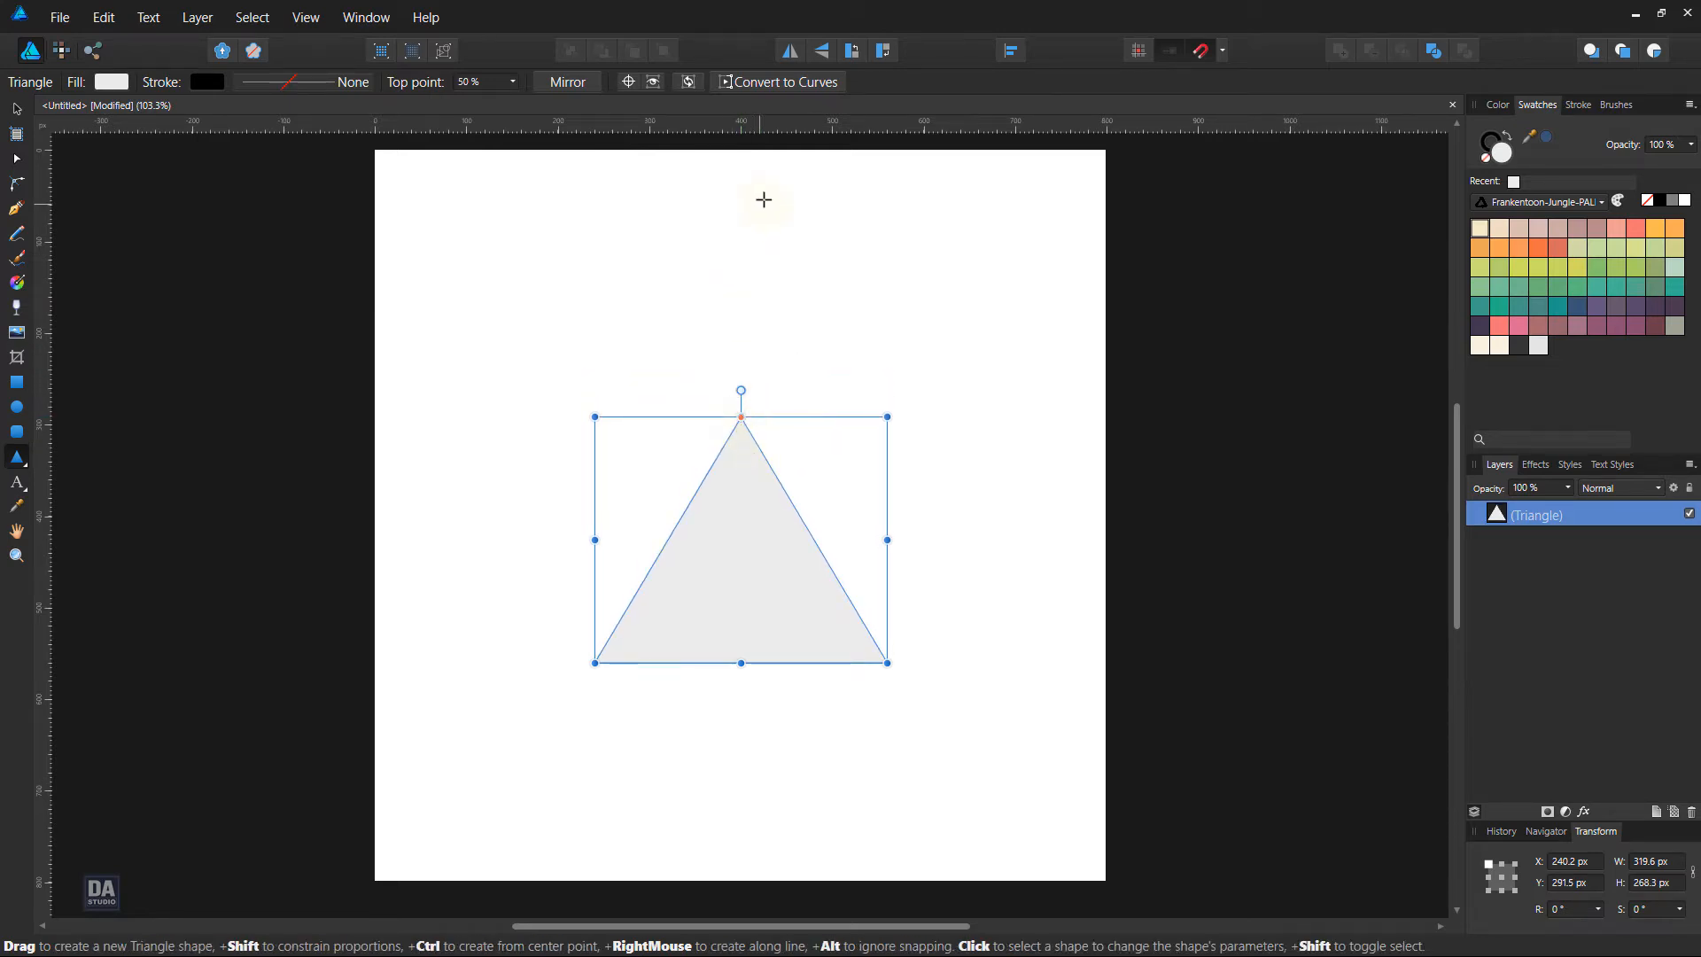
# Align the triangle vertically to the middle of the page
pyautogui.click(1011, 50)
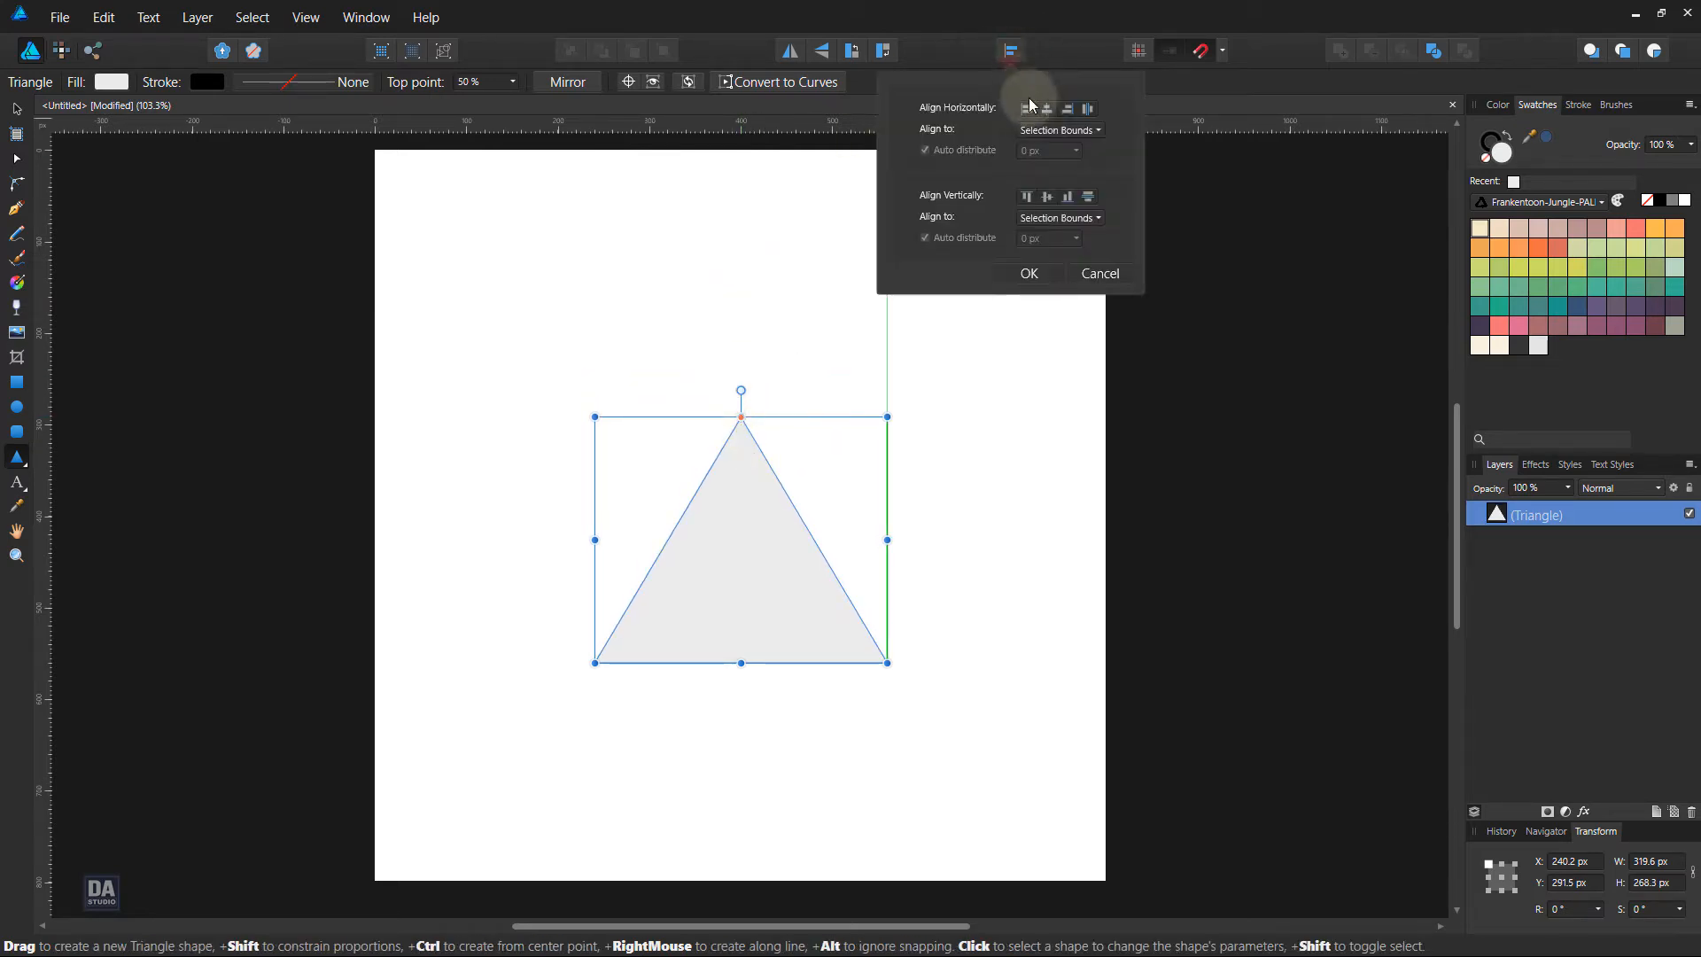
pyautogui.click(1049, 194)
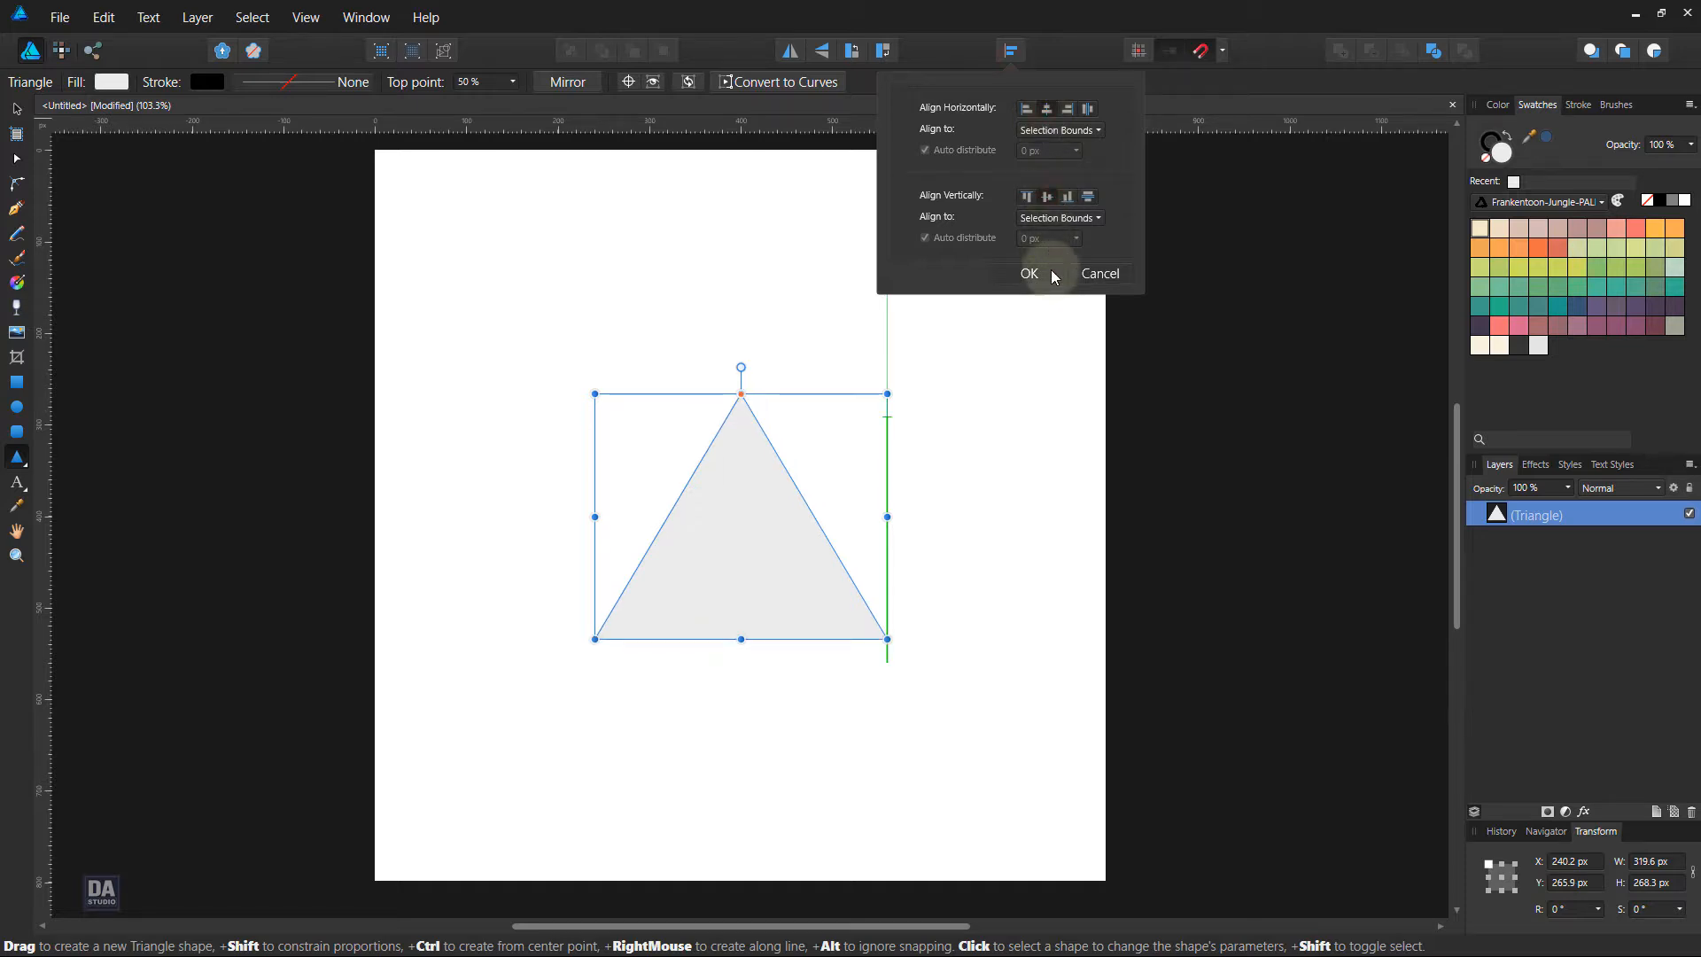
pyautogui.click(1051, 269)
pyautogui.press('v')
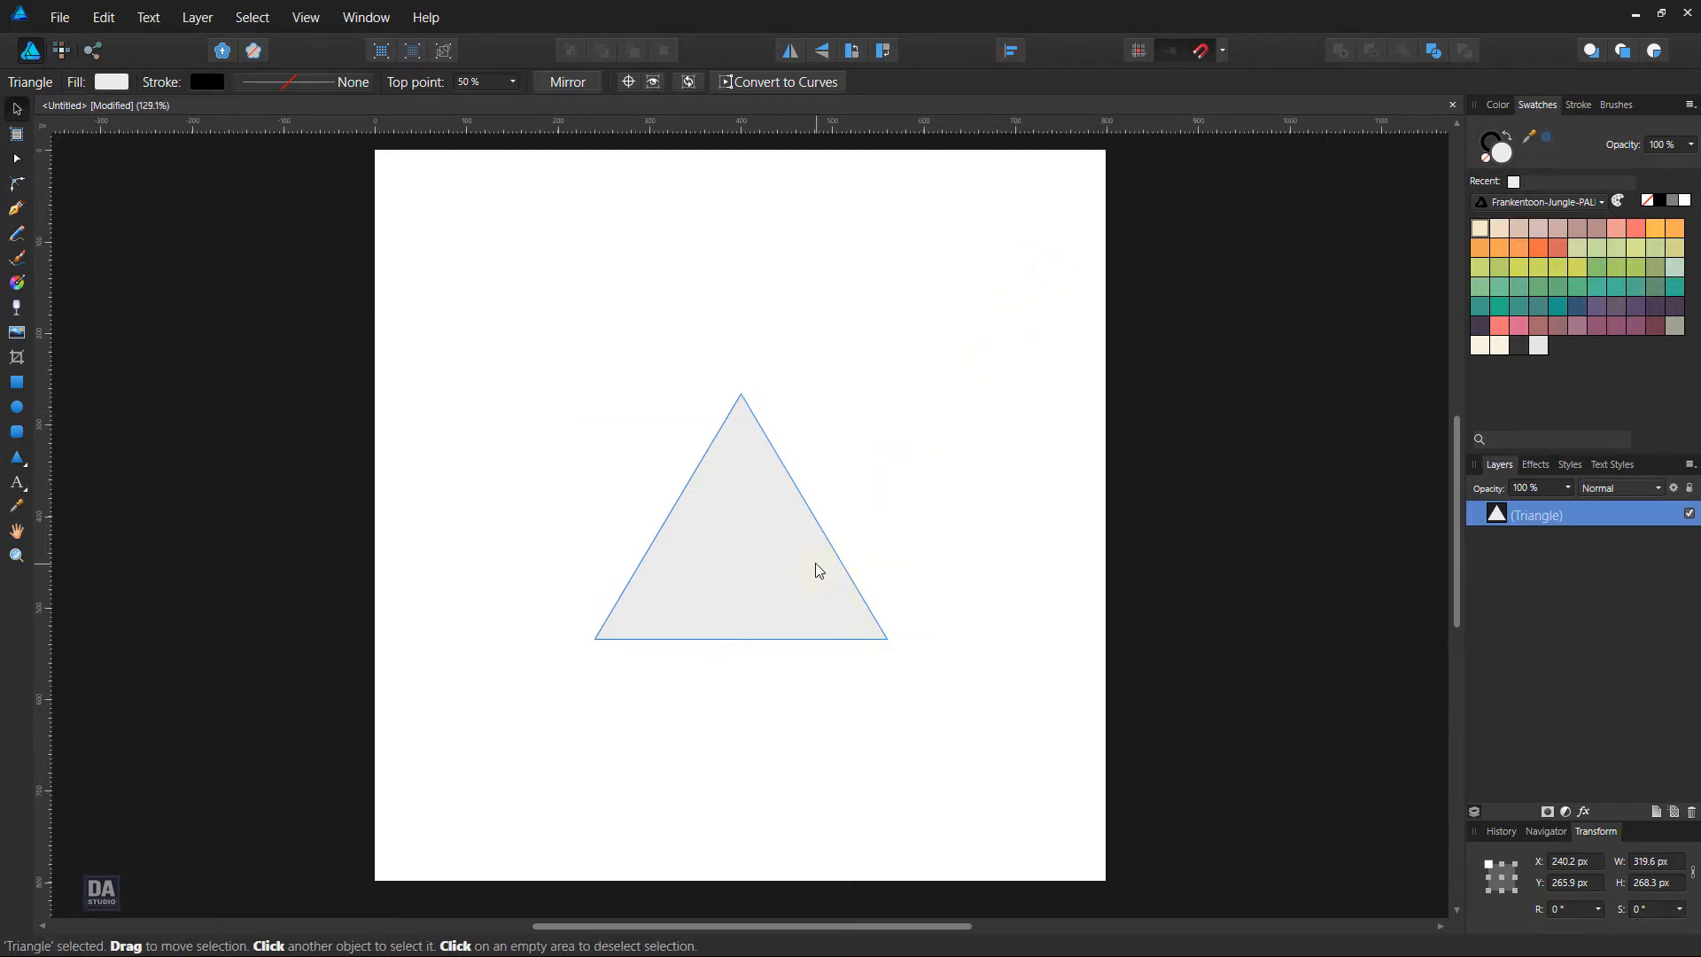
# Draw a straight line with the Pen tool from the triangle's apex down along its left edge, ending above the lower-left corner
pyautogui.scroll(3, 815, 561)
pyautogui.moveTo(679, 481)
pyautogui.mouseDown()
pyautogui.moveTo(721, 501)
pyautogui.moveTo(703, 494)
pyautogui.mouseUp()
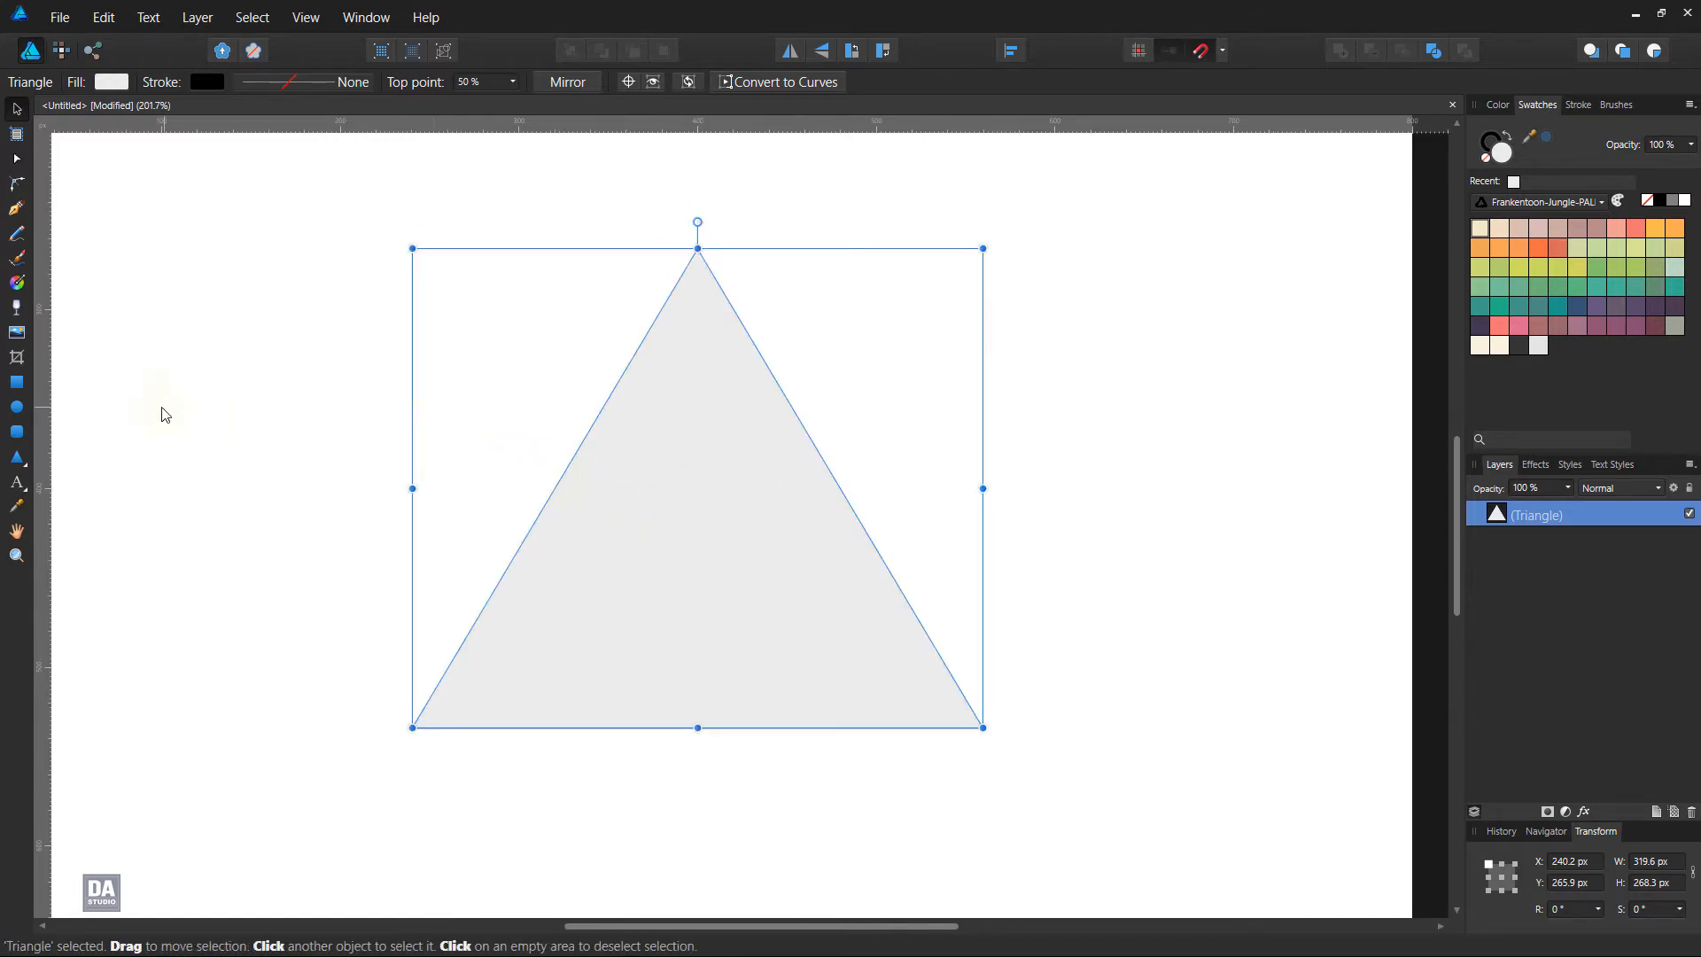
pyautogui.click(18, 209)
pyautogui.keyDown('ctrl'); pyautogui.click(477, 340); pyautogui.keyUp('ctrl')
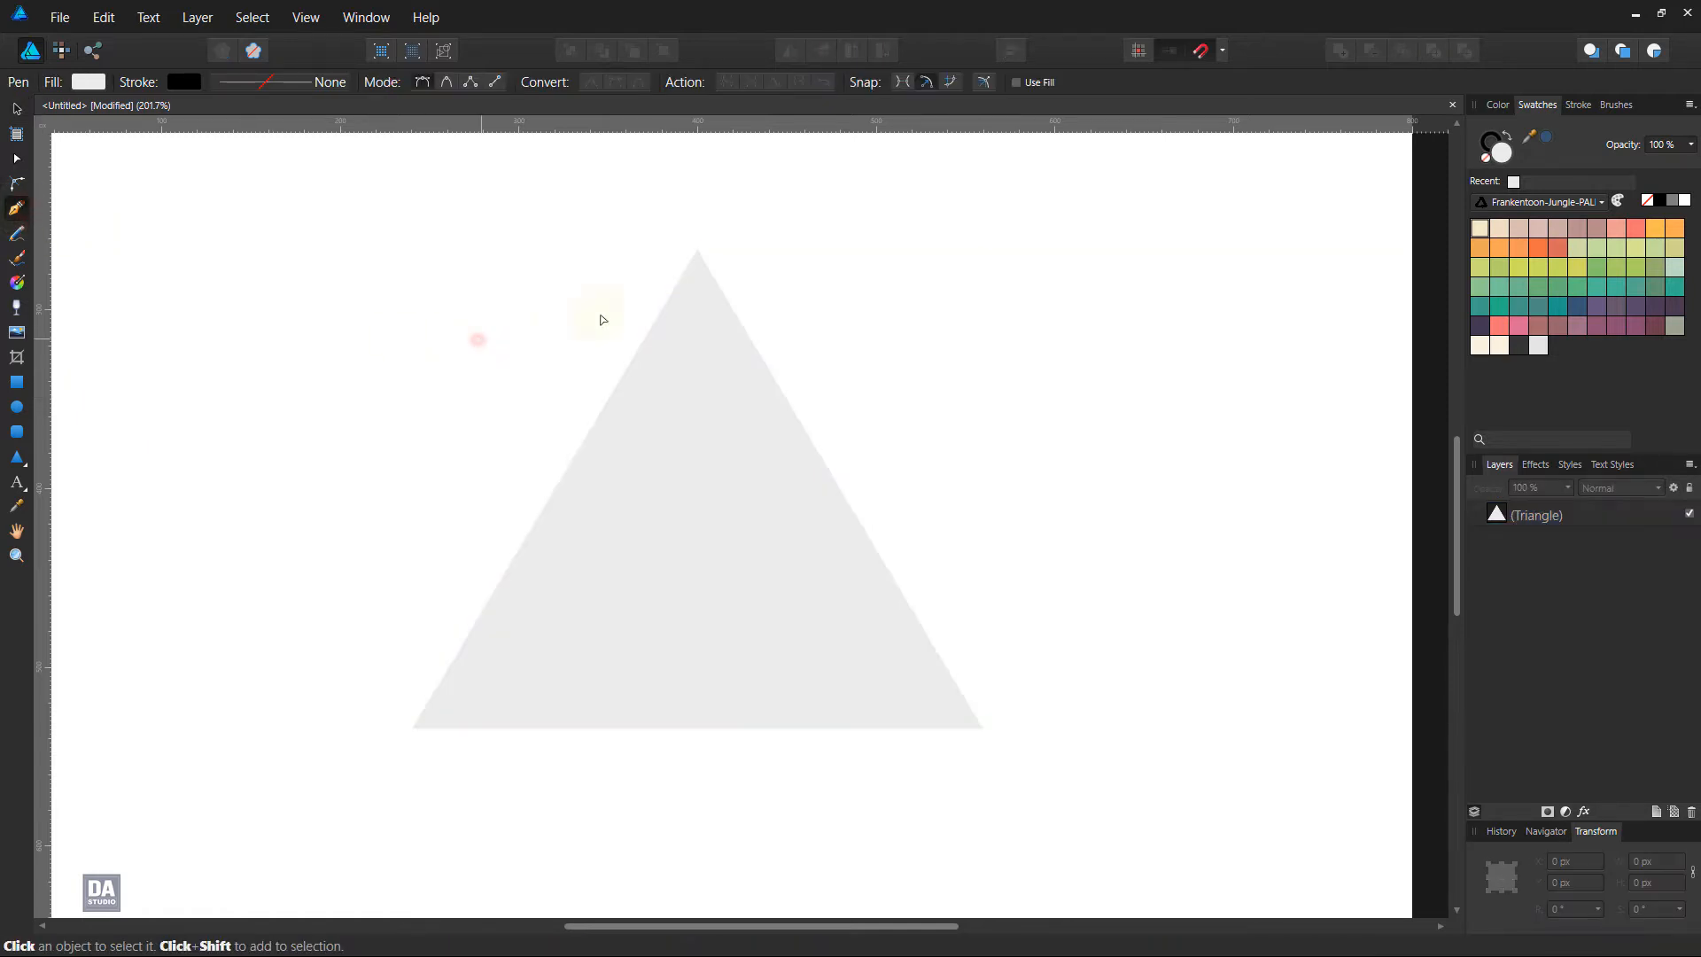
pyautogui.click(698, 251)
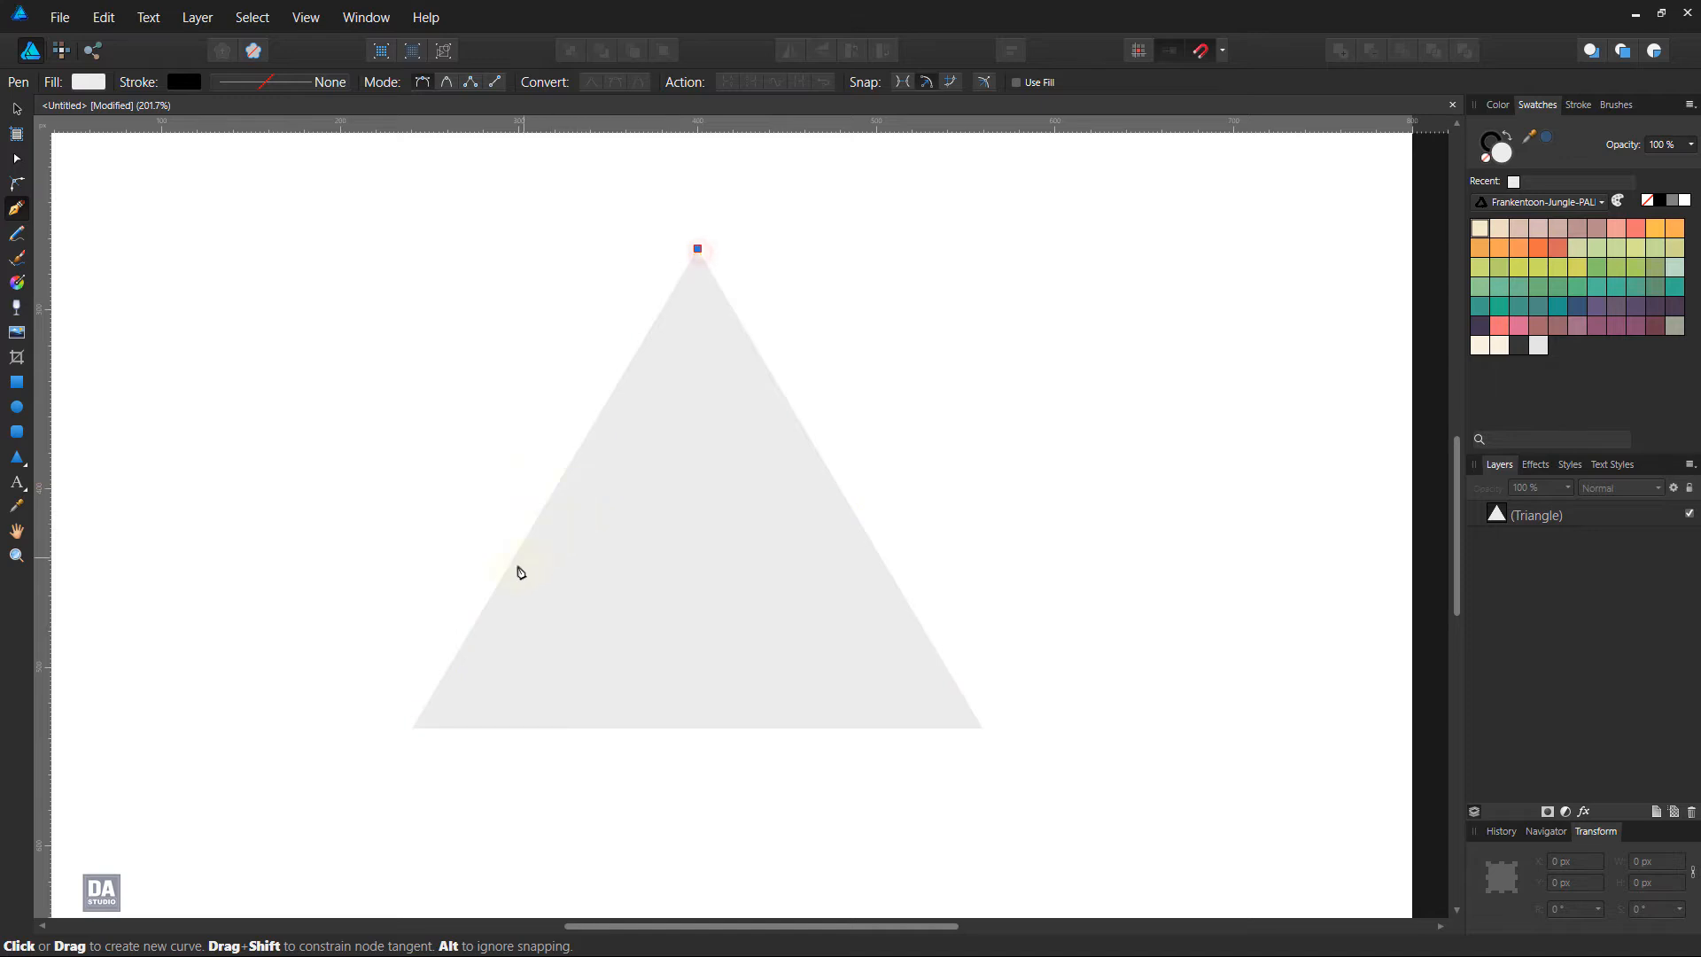
pyautogui.click(493, 596)
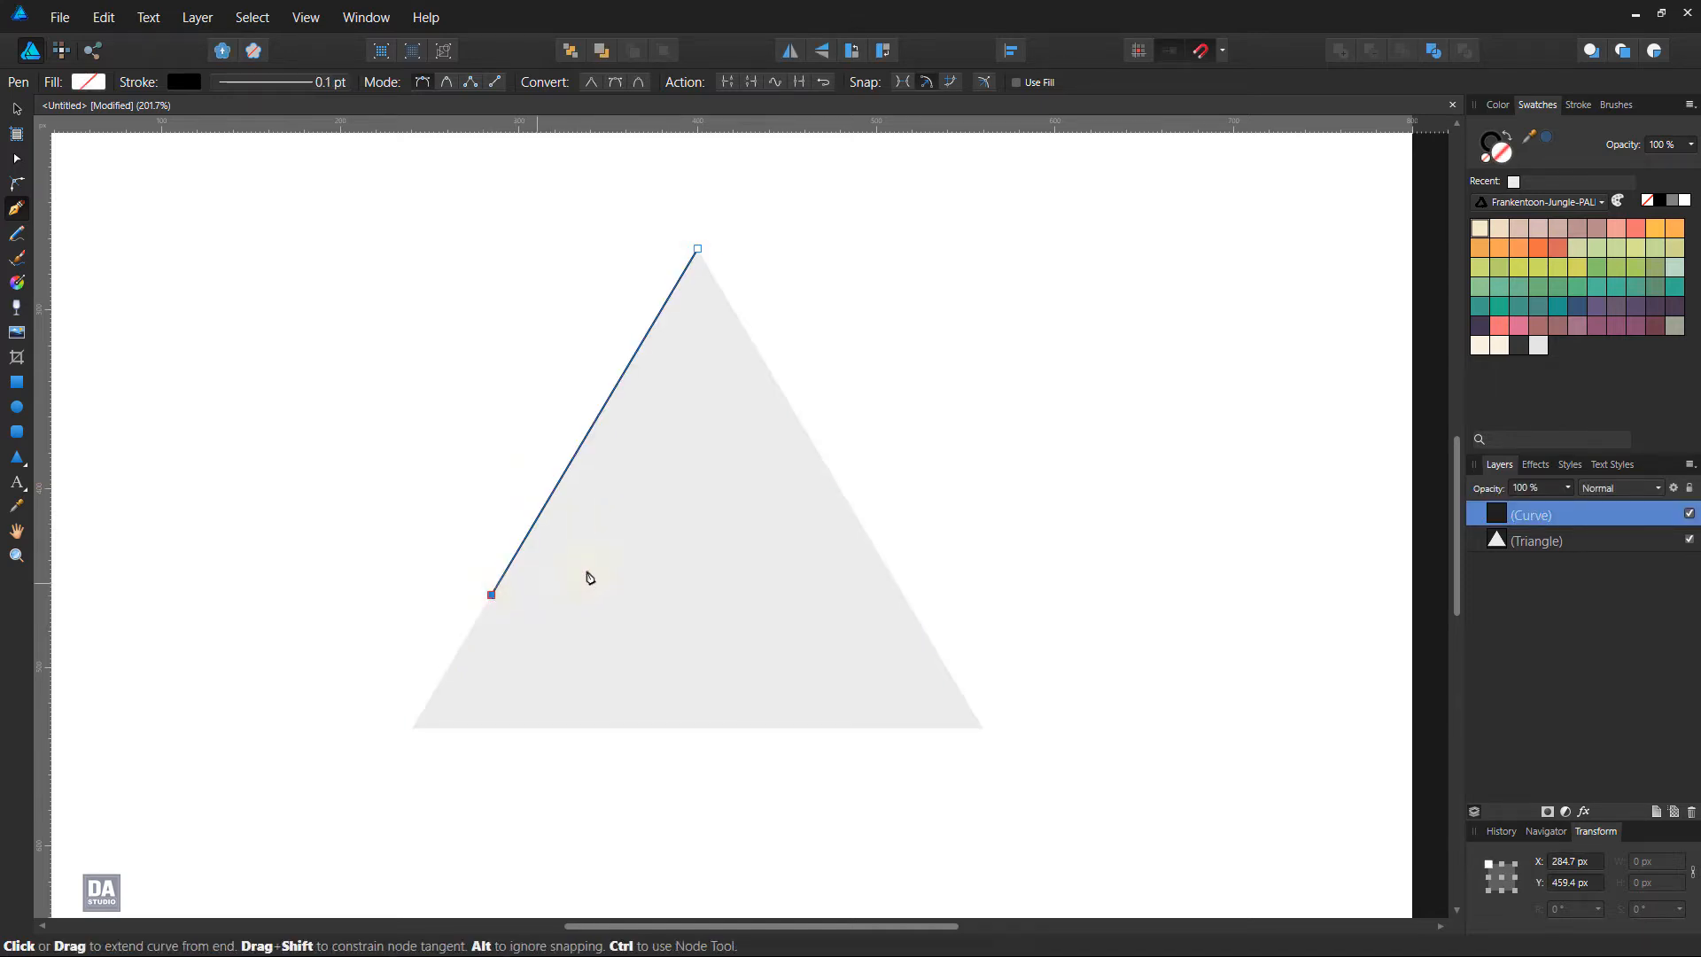
# Set the line's stroke width to 8 pt
pyautogui.click(1577, 105)
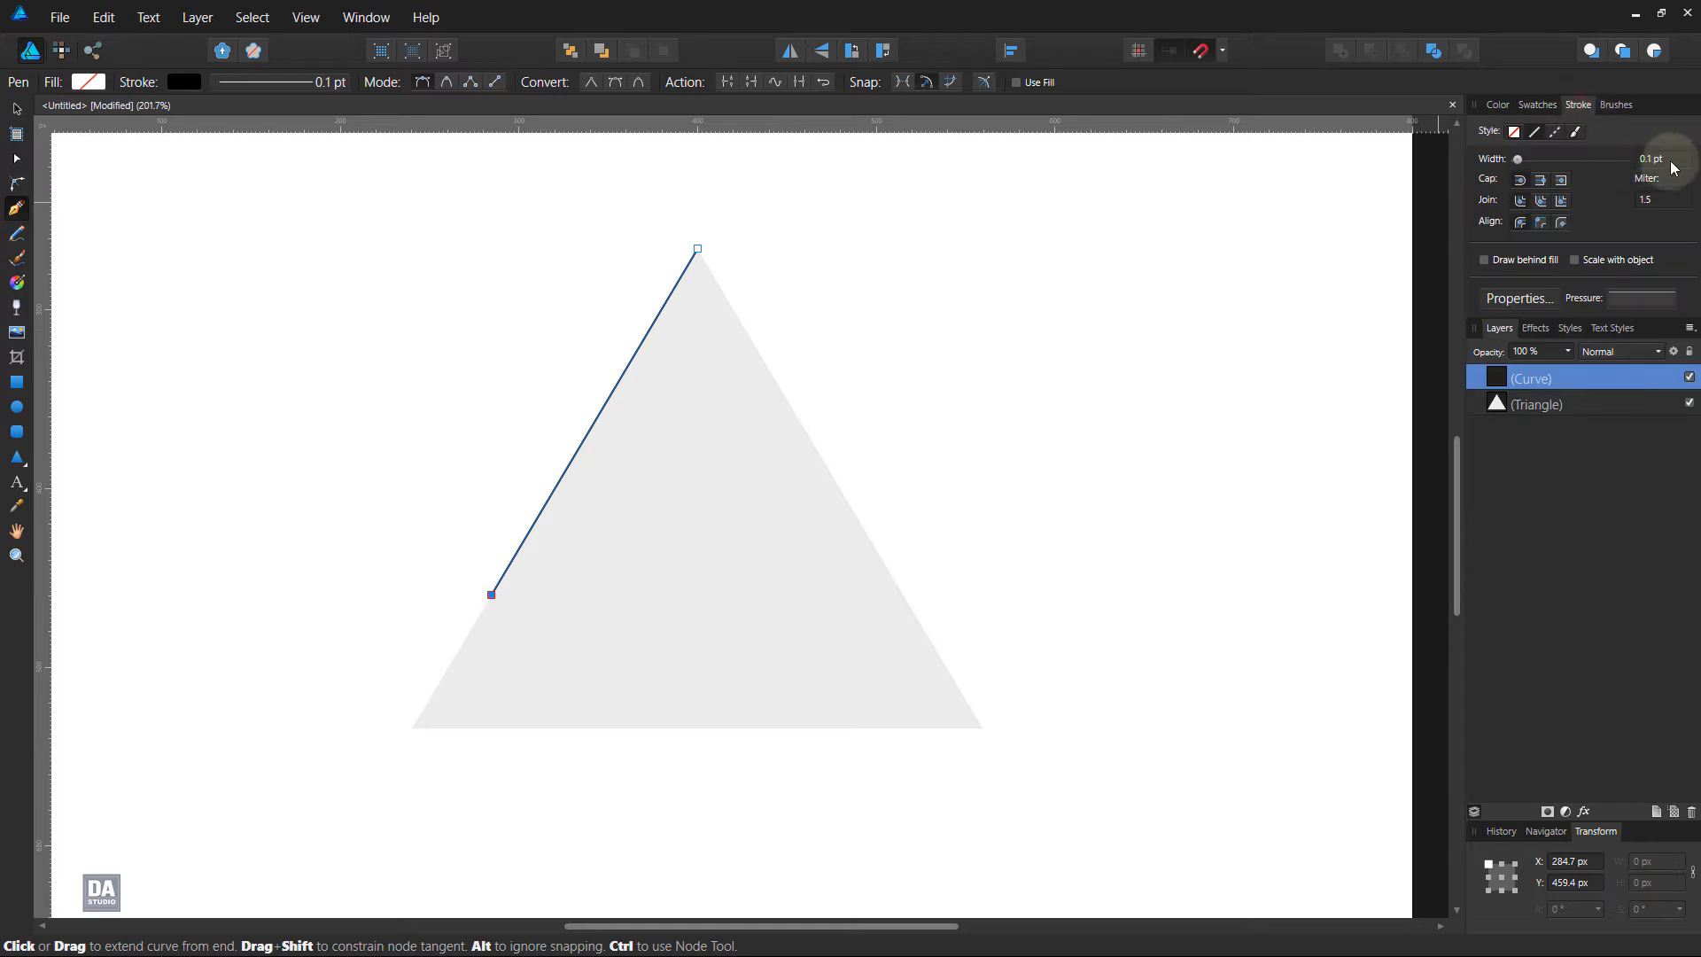
pyautogui.scroll(3, 1670, 162)
pyautogui.scroll(1, 1671, 167)
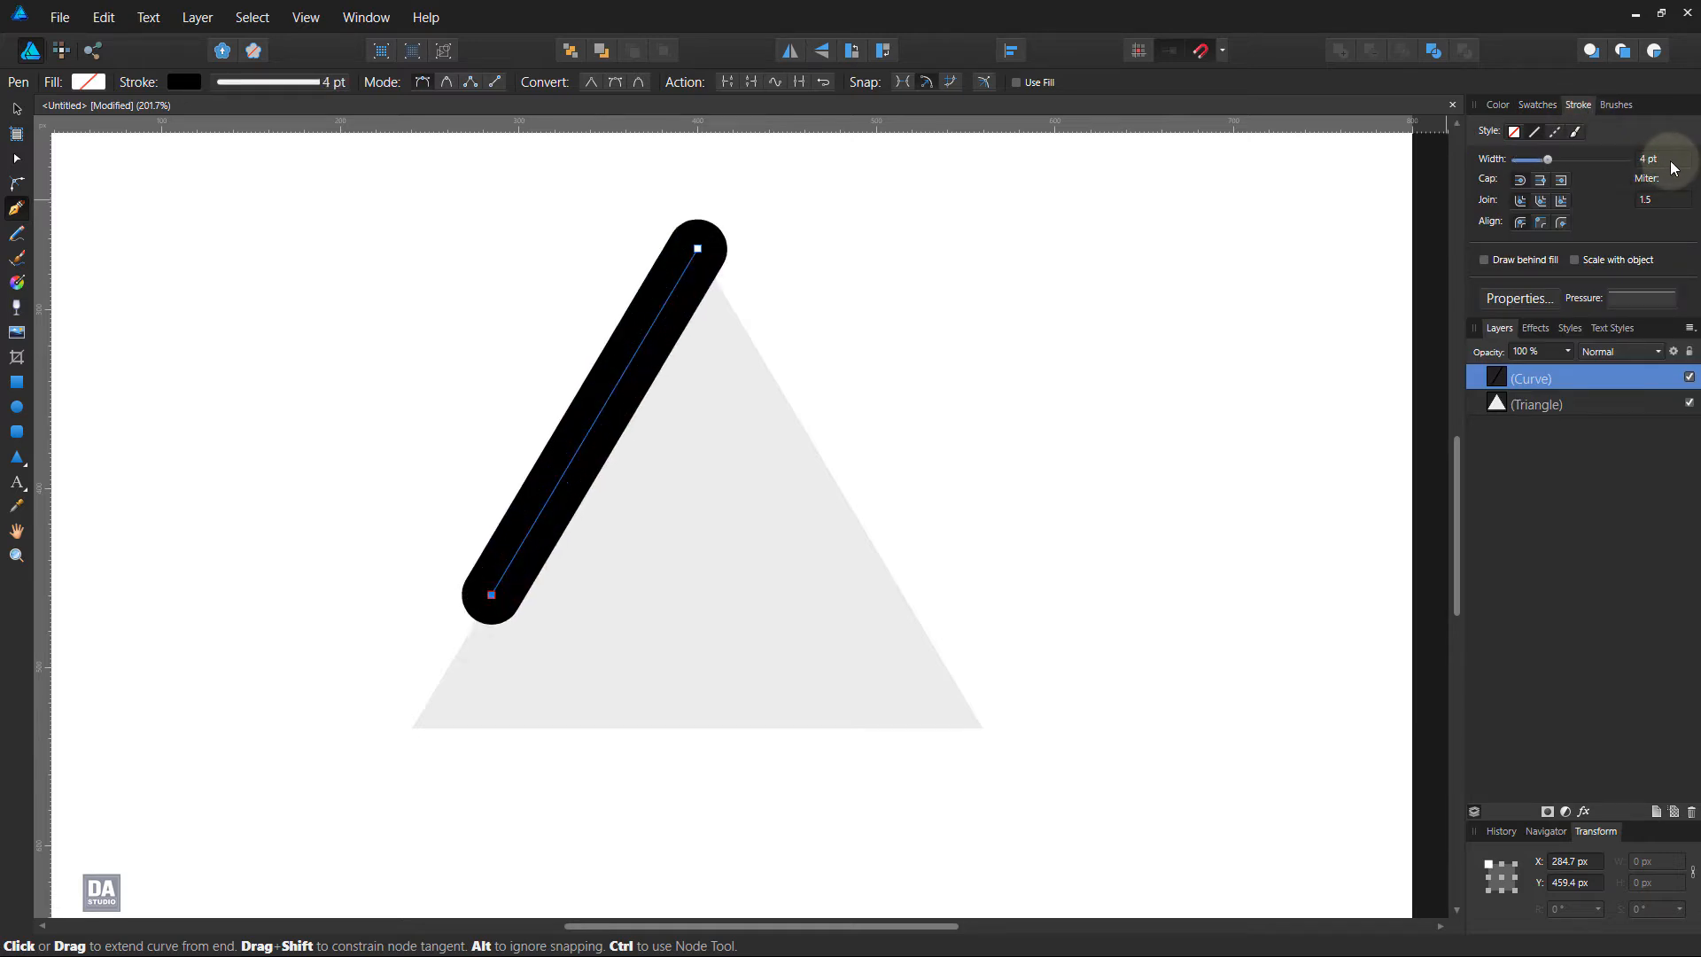
pyautogui.scroll(1, 1672, 168)
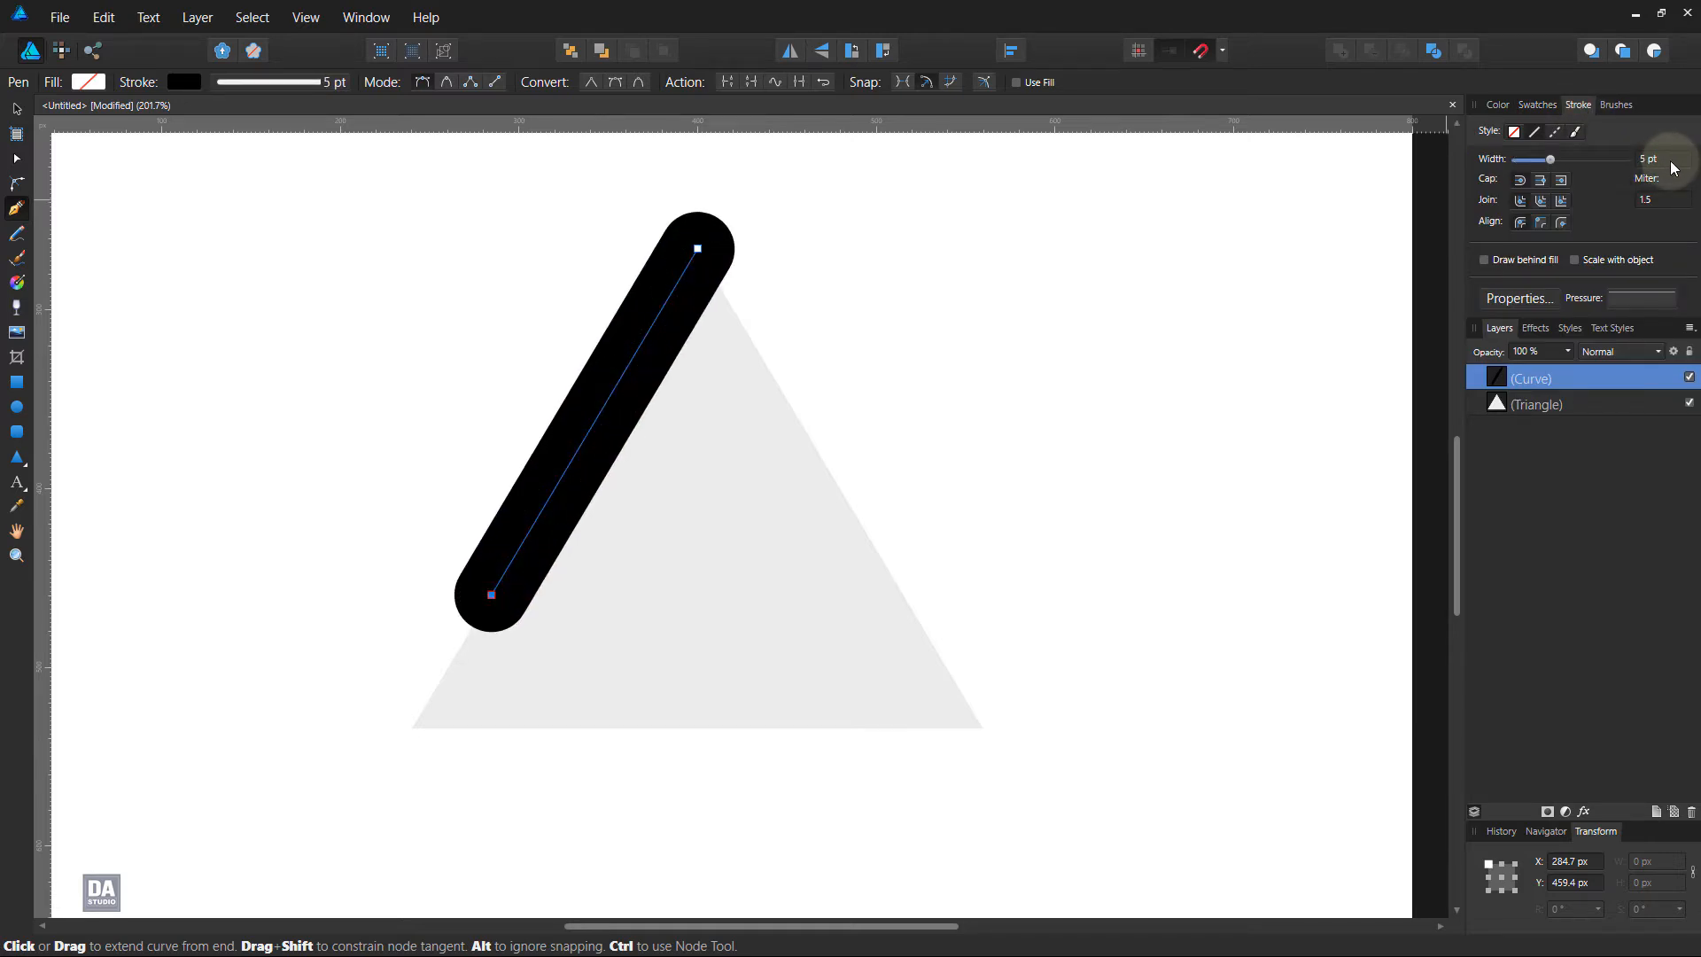
pyautogui.scroll(2, 1673, 167)
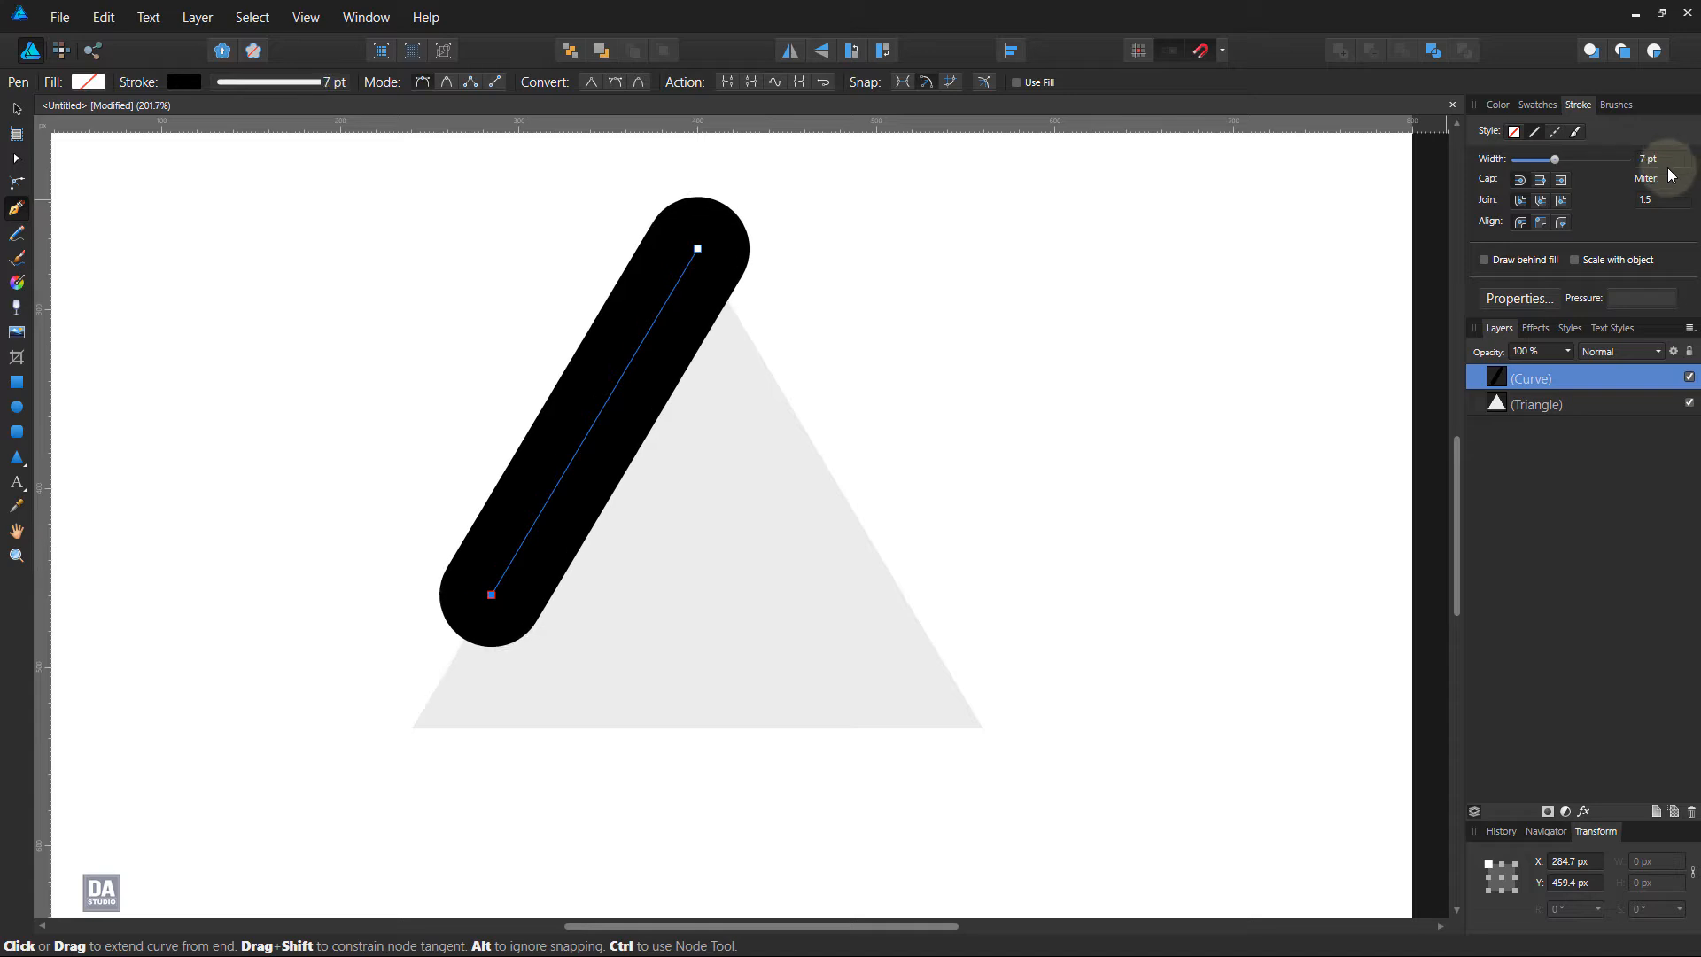
pyautogui.scroll(1, 1674, 166)
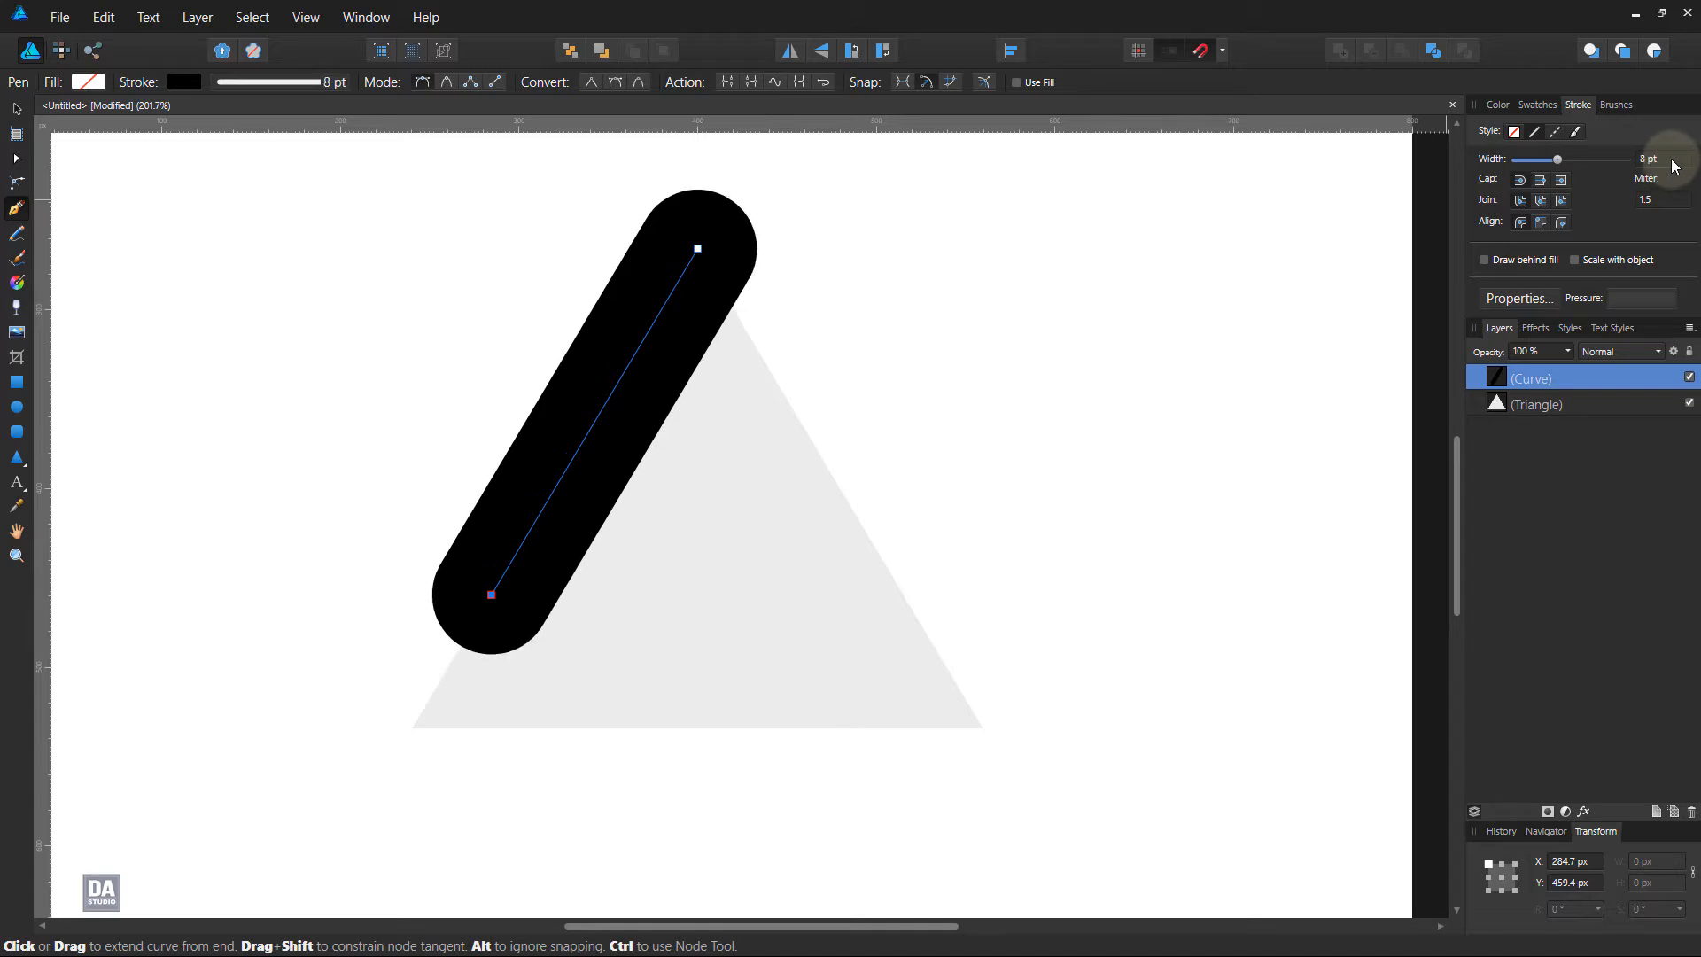
pyautogui.scroll(-1, 1674, 167)
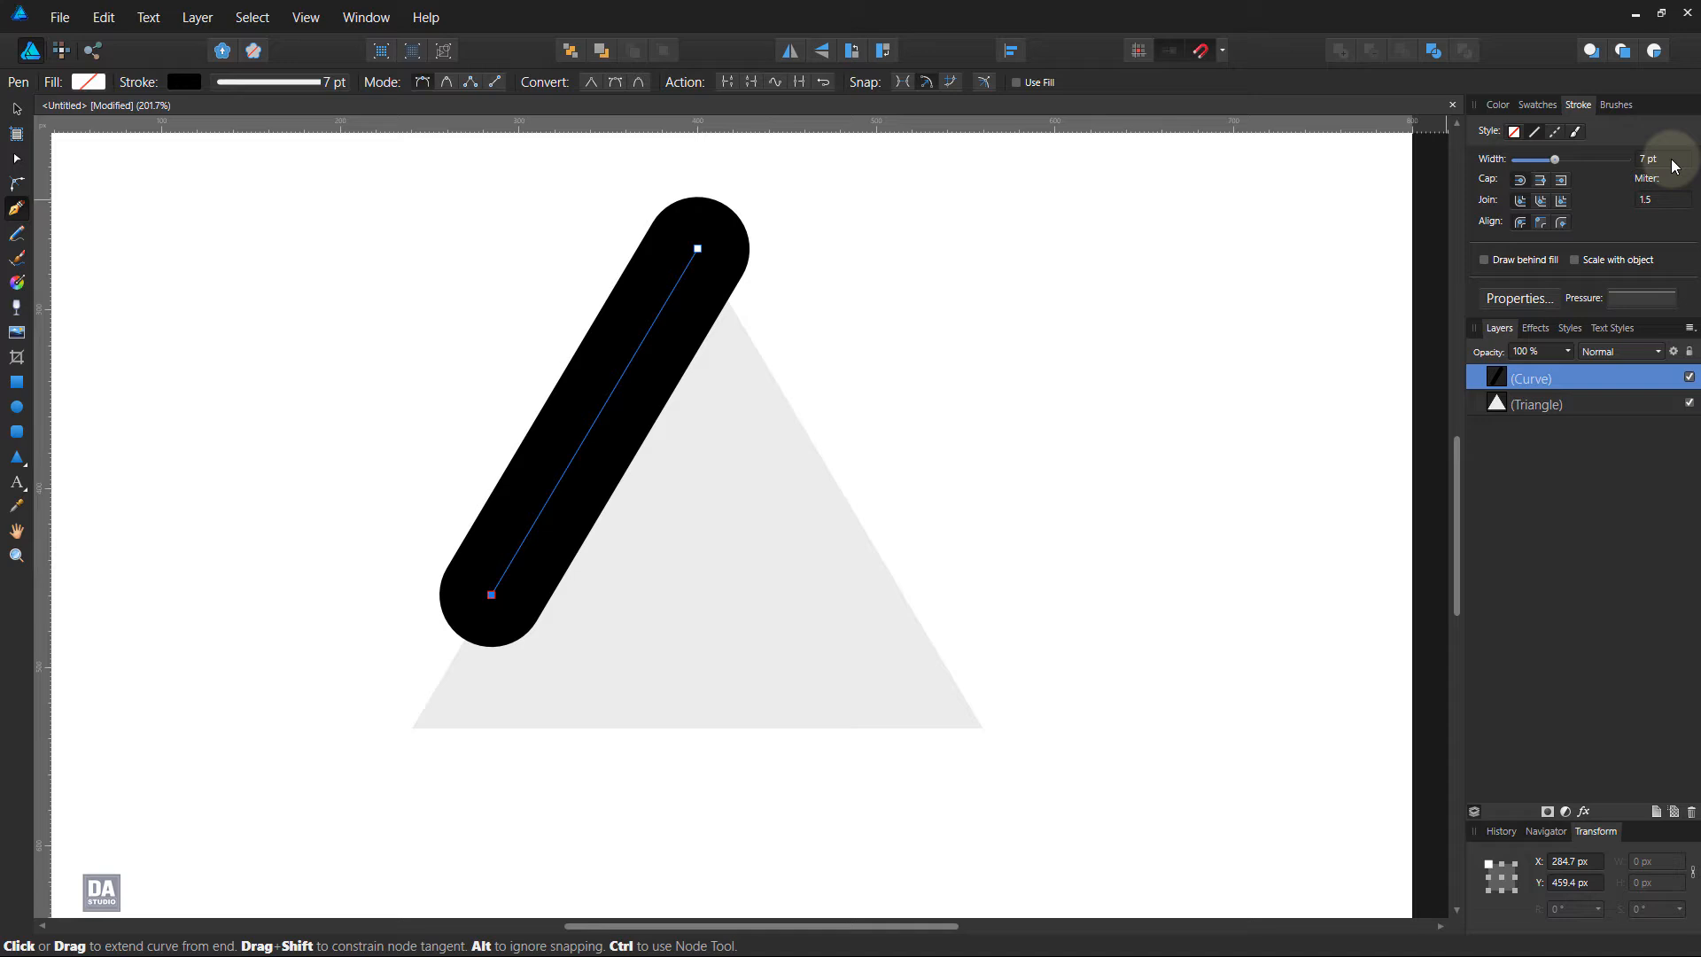
pyautogui.scroll(1, 1674, 167)
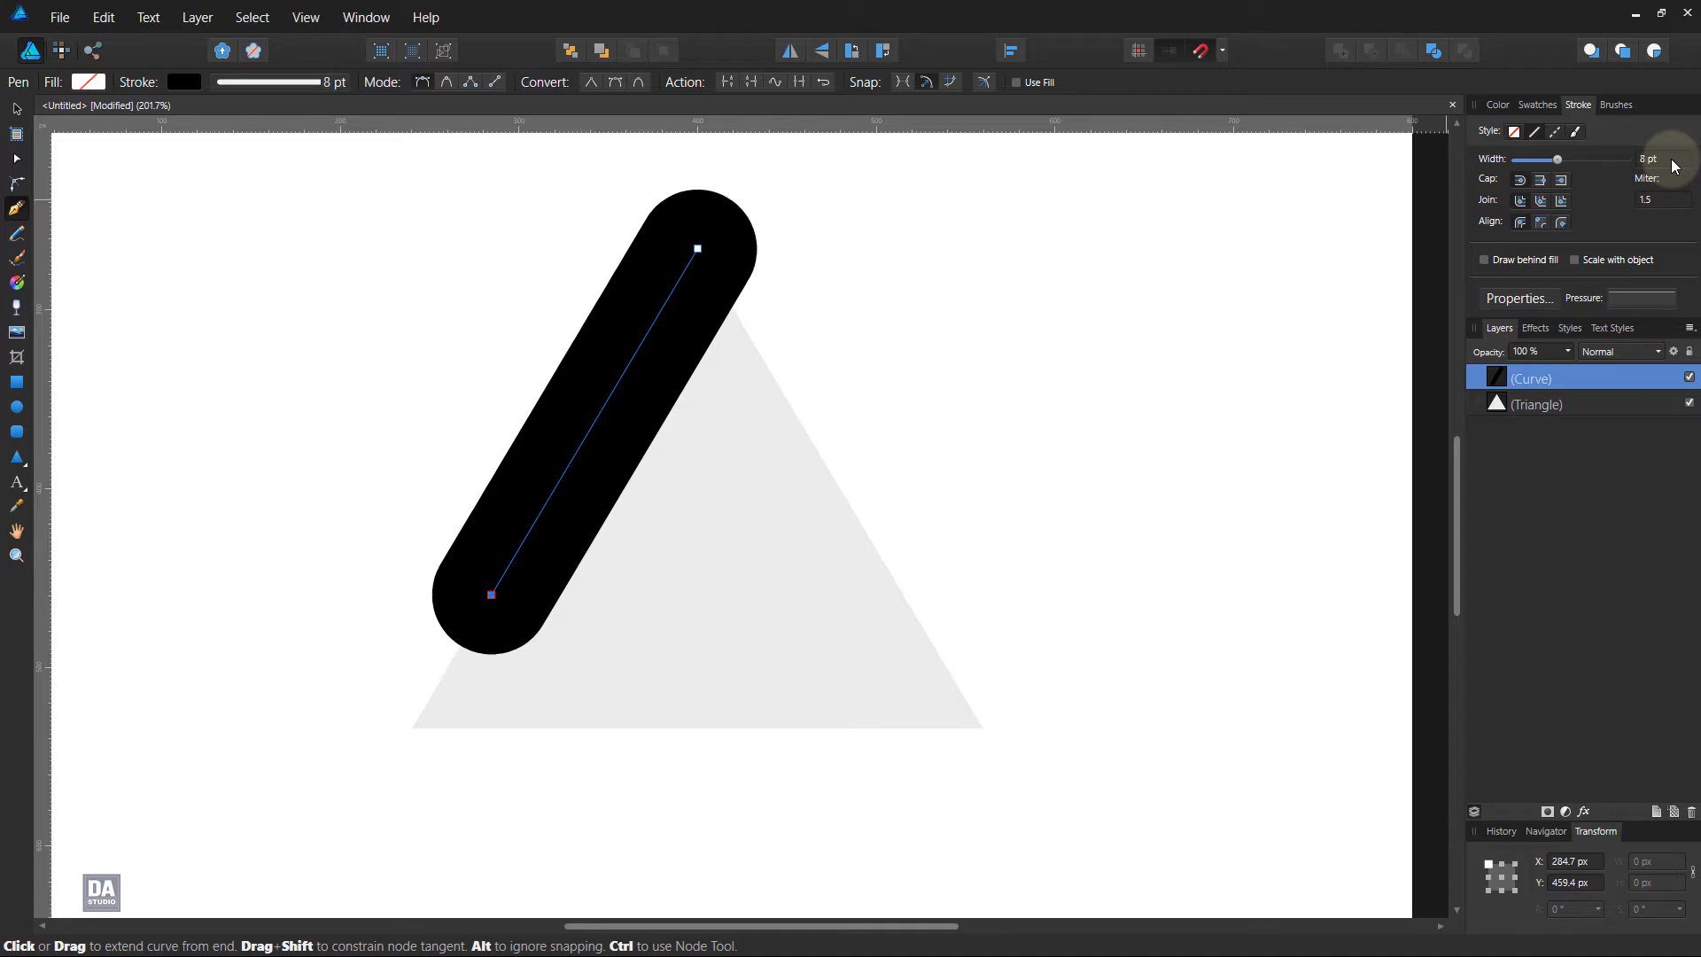
pyautogui.scroll(-1, 1674, 166)
pyautogui.scroll(1, 1674, 166)
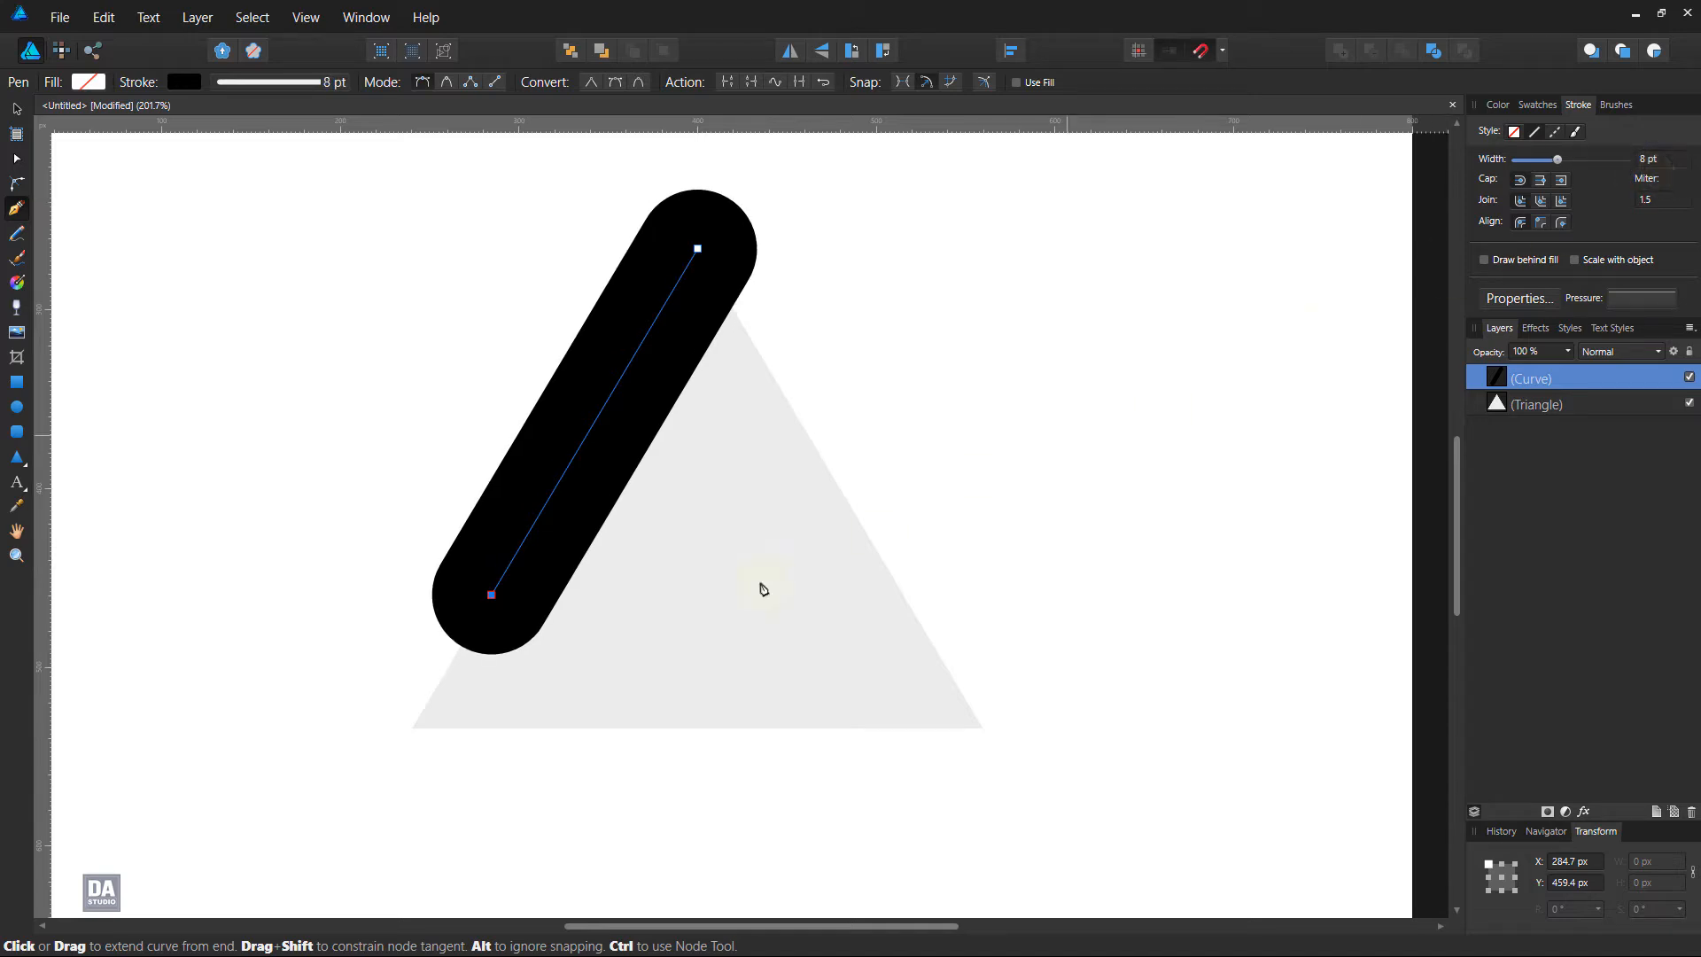
# Shorten the line by moving its lower end node up along the triangle's left edge to about X 299 px, Y 435 px
pyautogui.press('a')
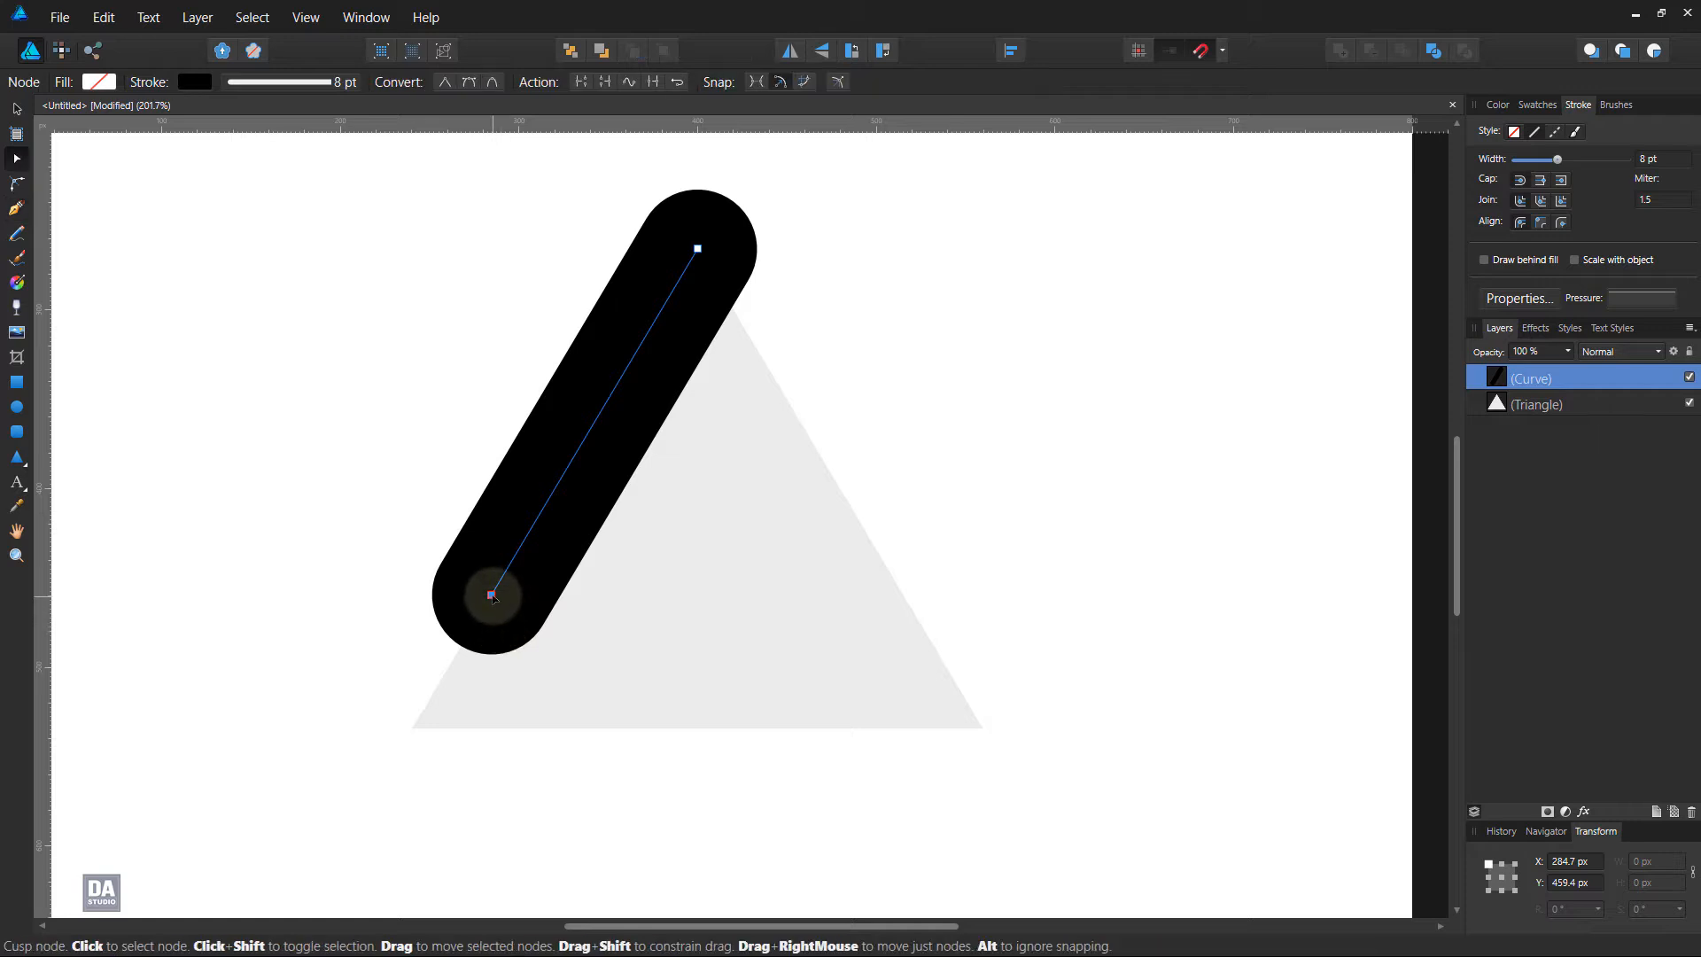
pyautogui.moveTo(491, 595); pyautogui.dragTo(520, 552)
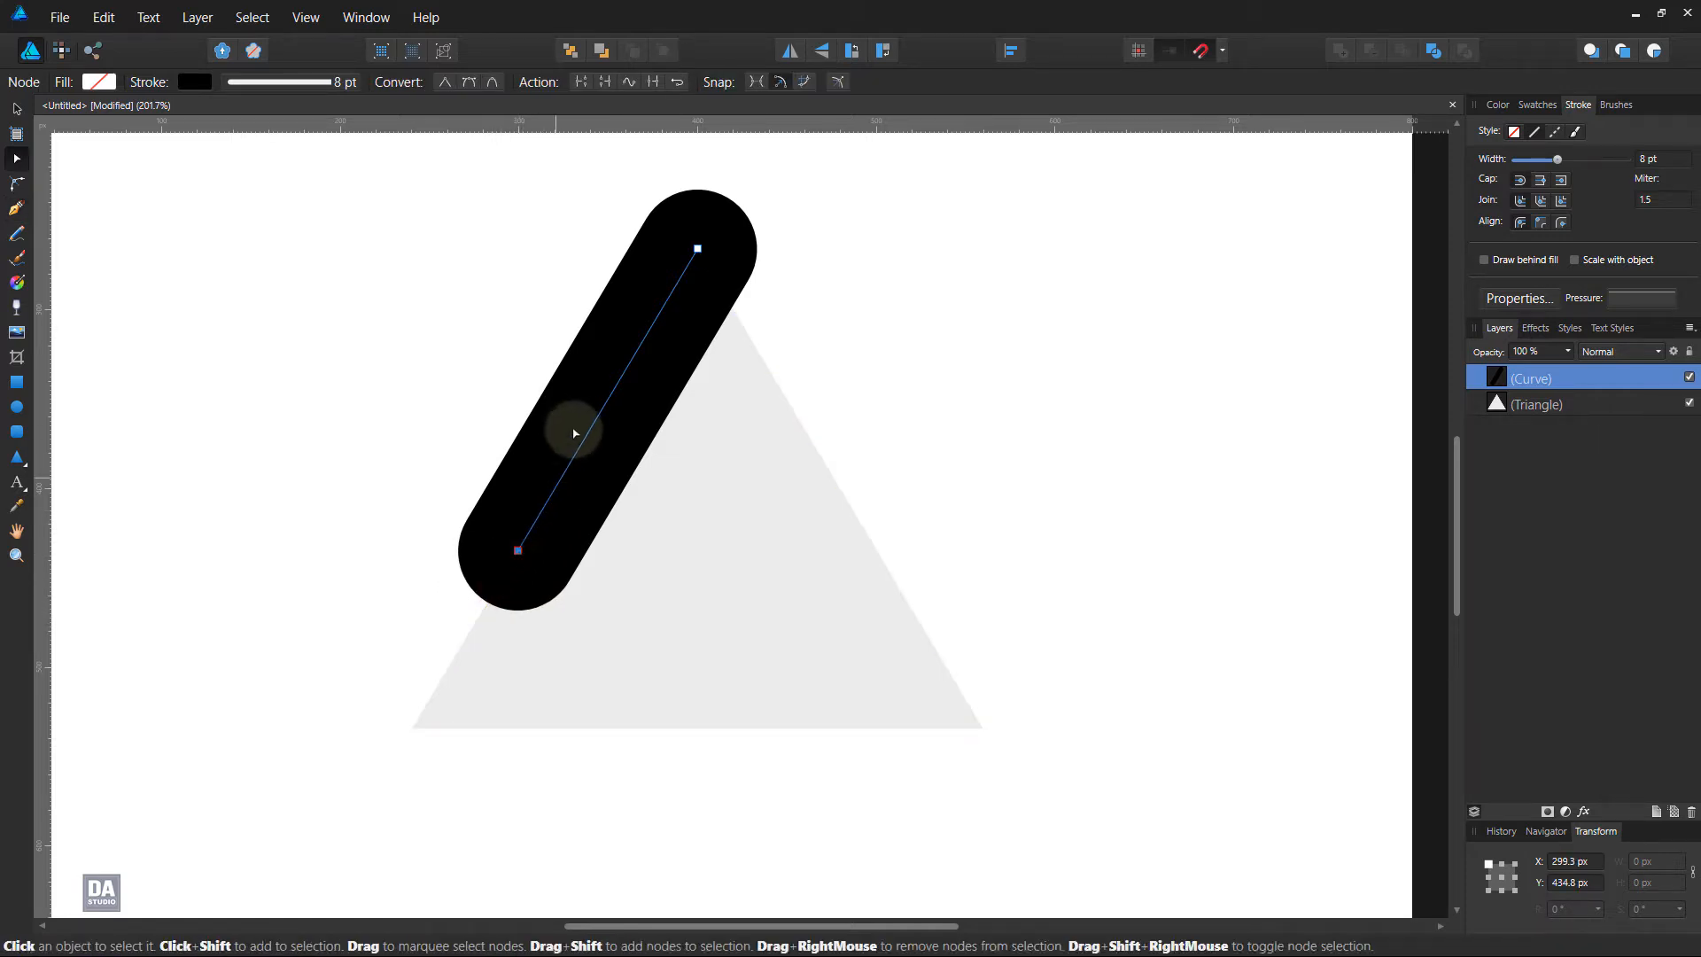
pyautogui.click(16, 108)
# Duplicate the slanted line, flip the copy horizontally, and place it on the triangle's right edge with its lower end at the corner
pyautogui.rightClick(1603, 376)
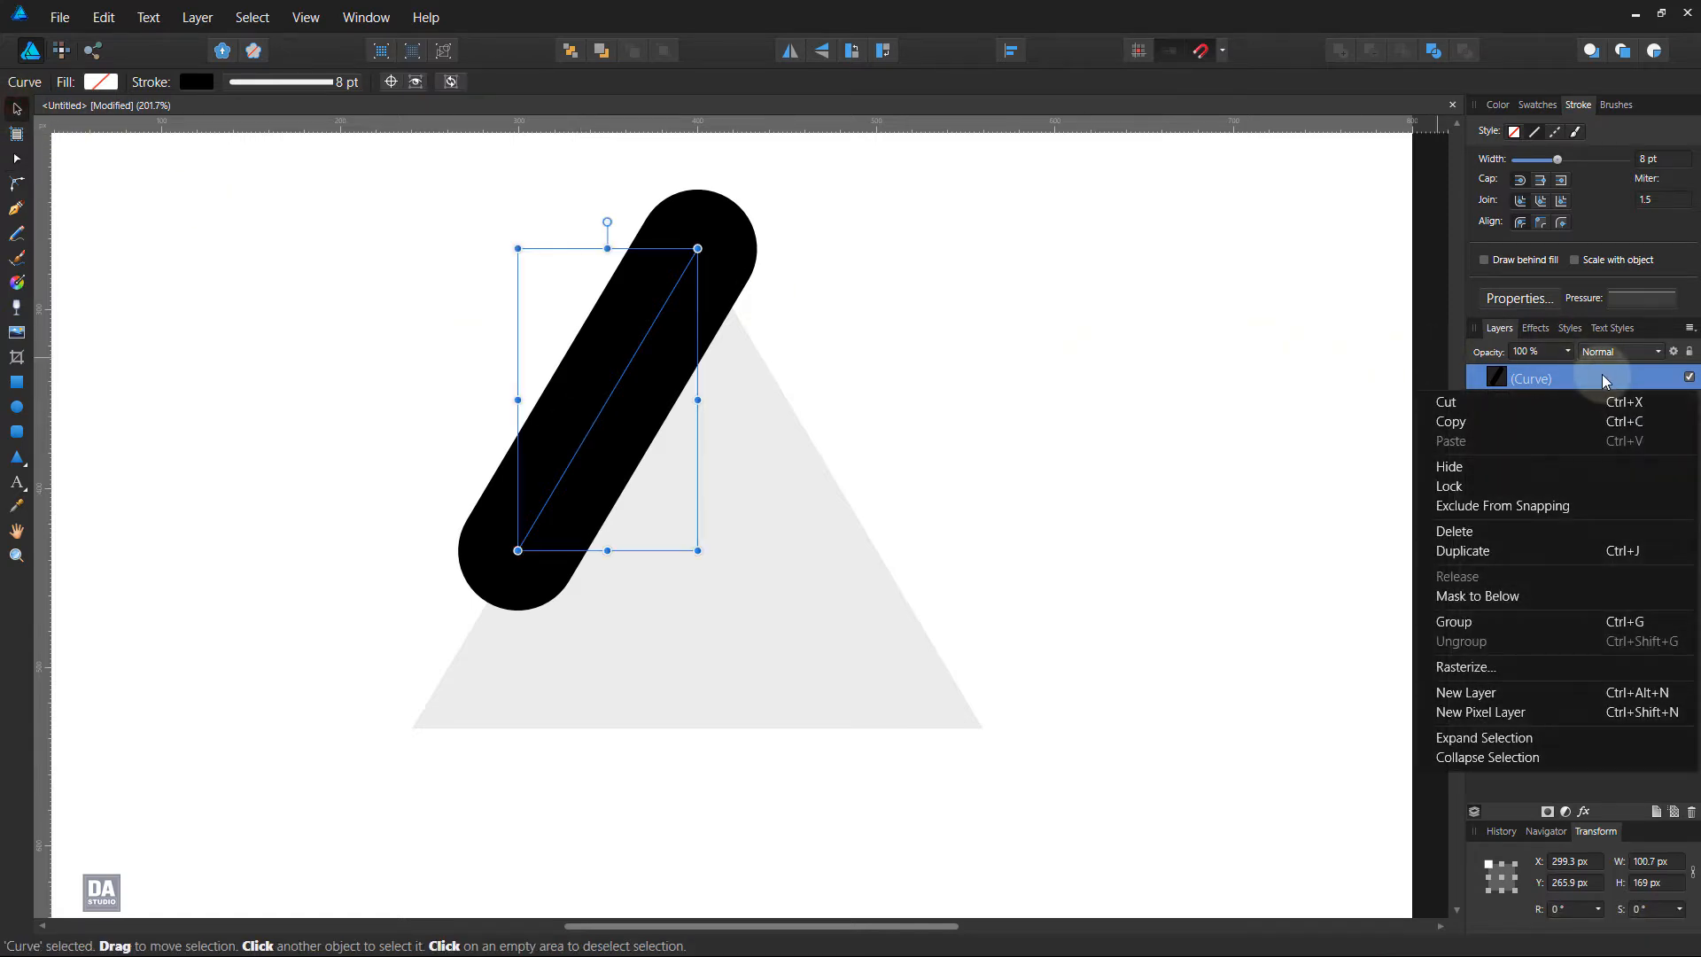
pyautogui.click(1557, 549)
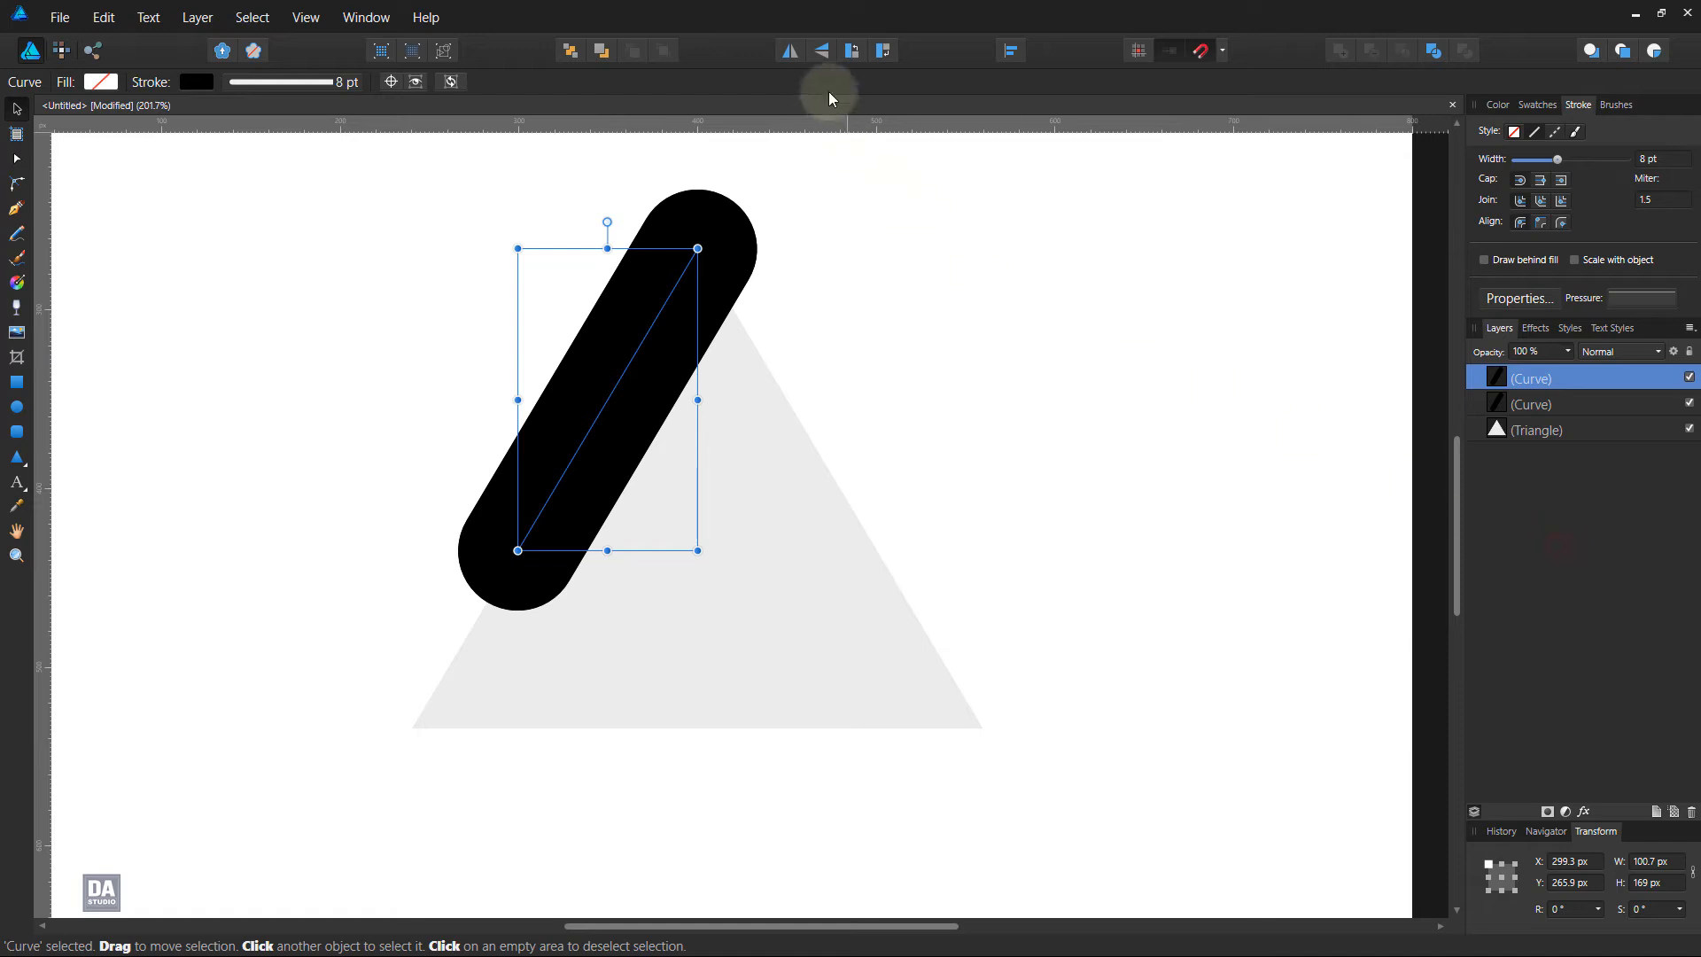
pyautogui.click(810, 59)
pyautogui.moveTo(649, 467)
pyautogui.mouseDown()
pyautogui.moveTo(867, 587)
pyautogui.moveTo(923, 643)
pyautogui.mouseUp()
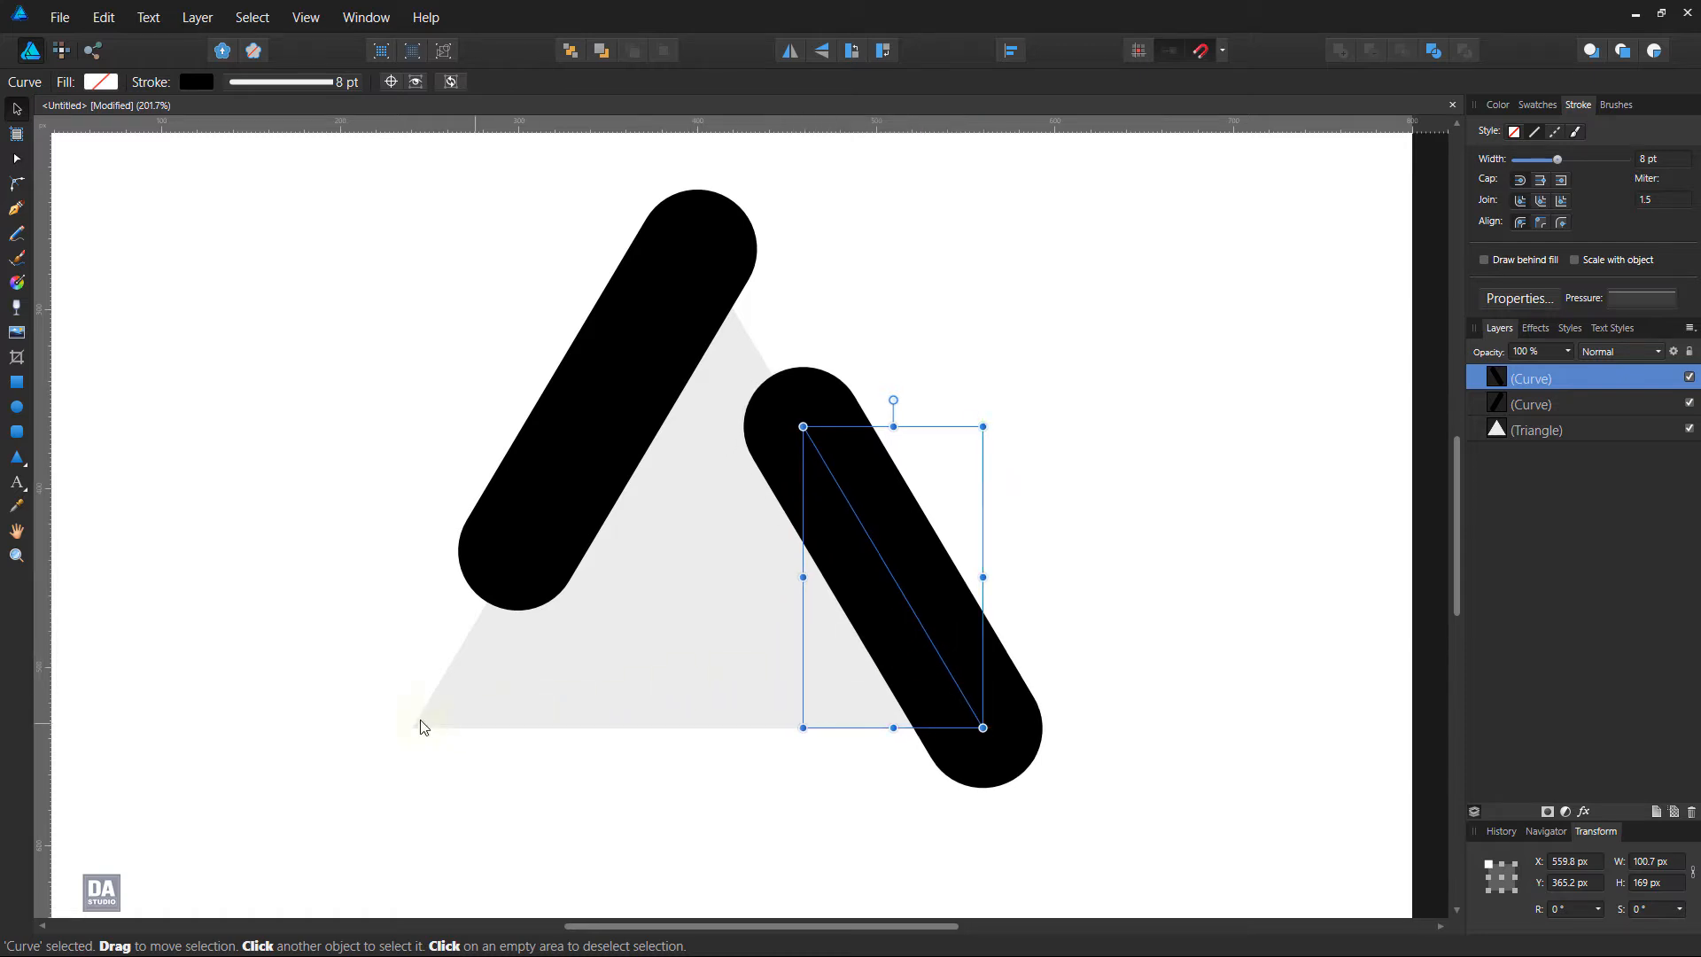
# Draw a third line along the triangle's base from its lower-left corner and shorten it to end at about X 441 px
pyautogui.click(14, 217)
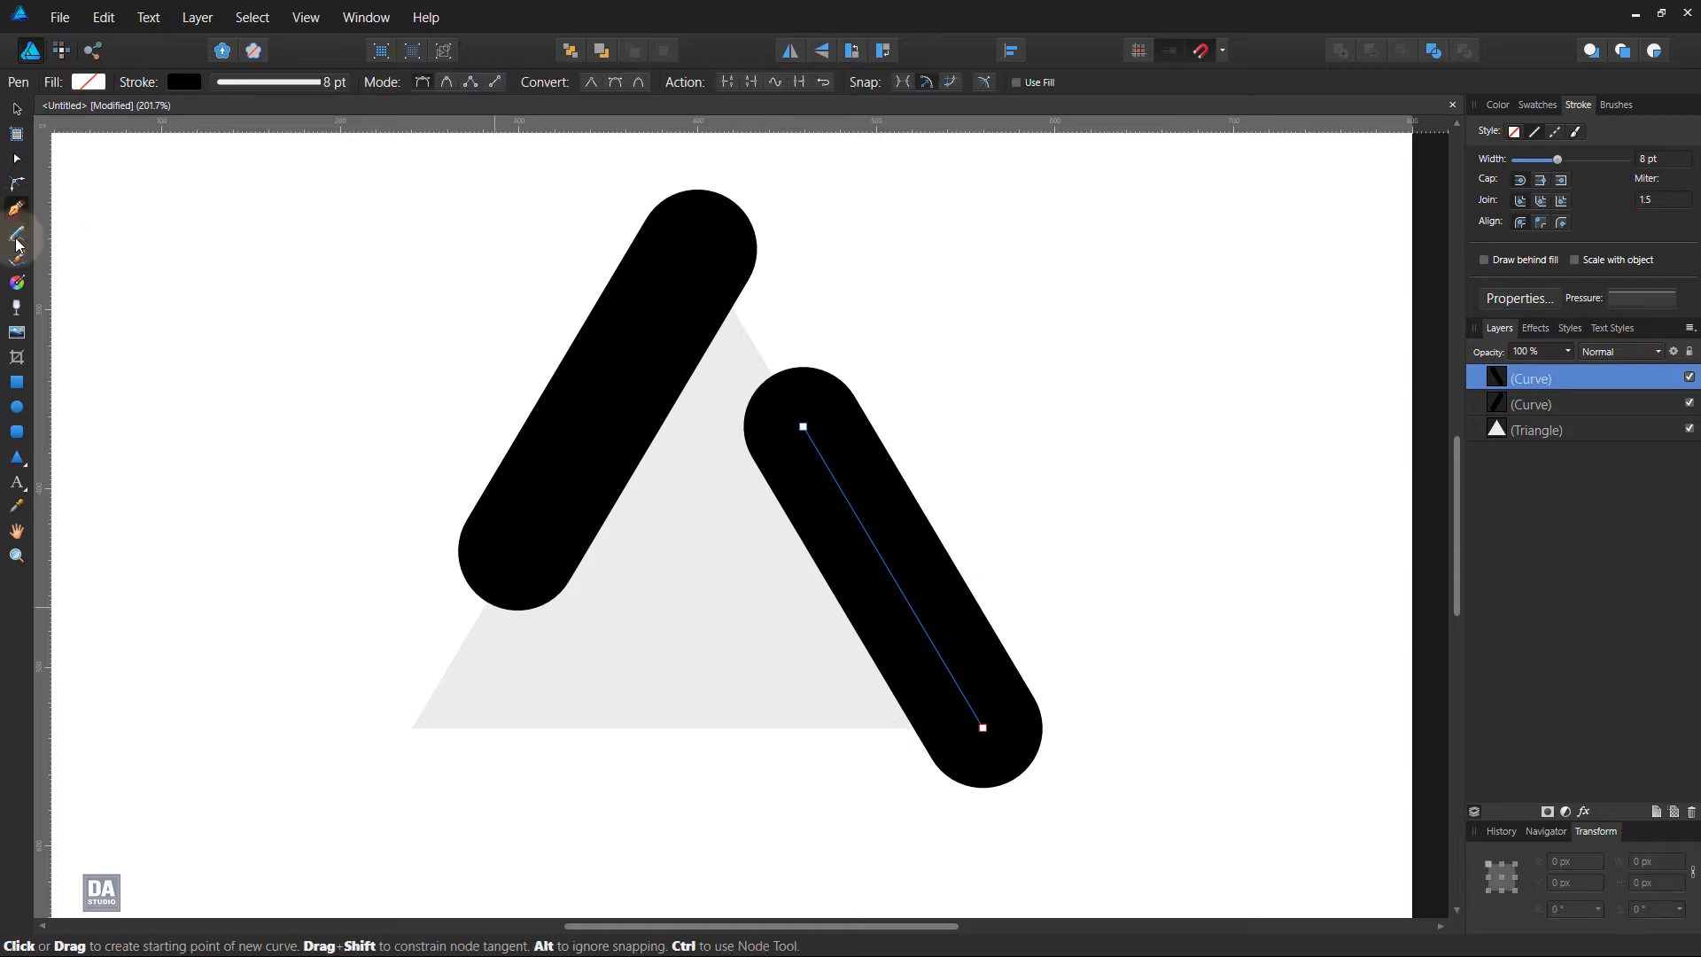
pyautogui.click(413, 728)
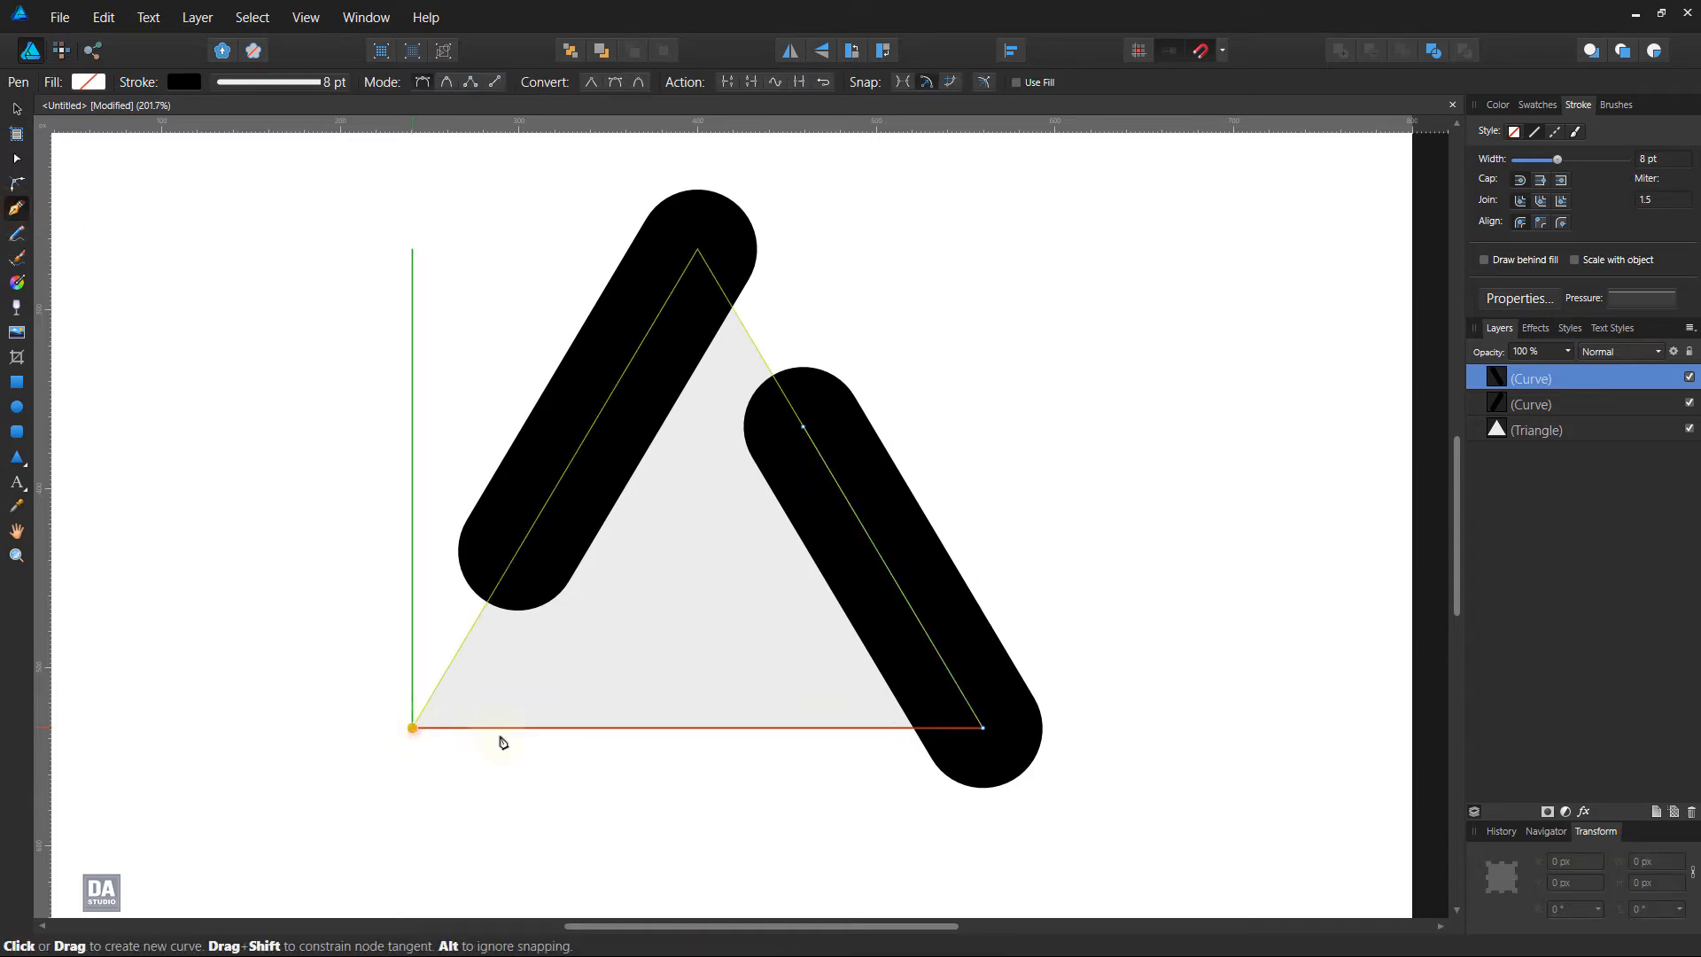
pyautogui.click(795, 728)
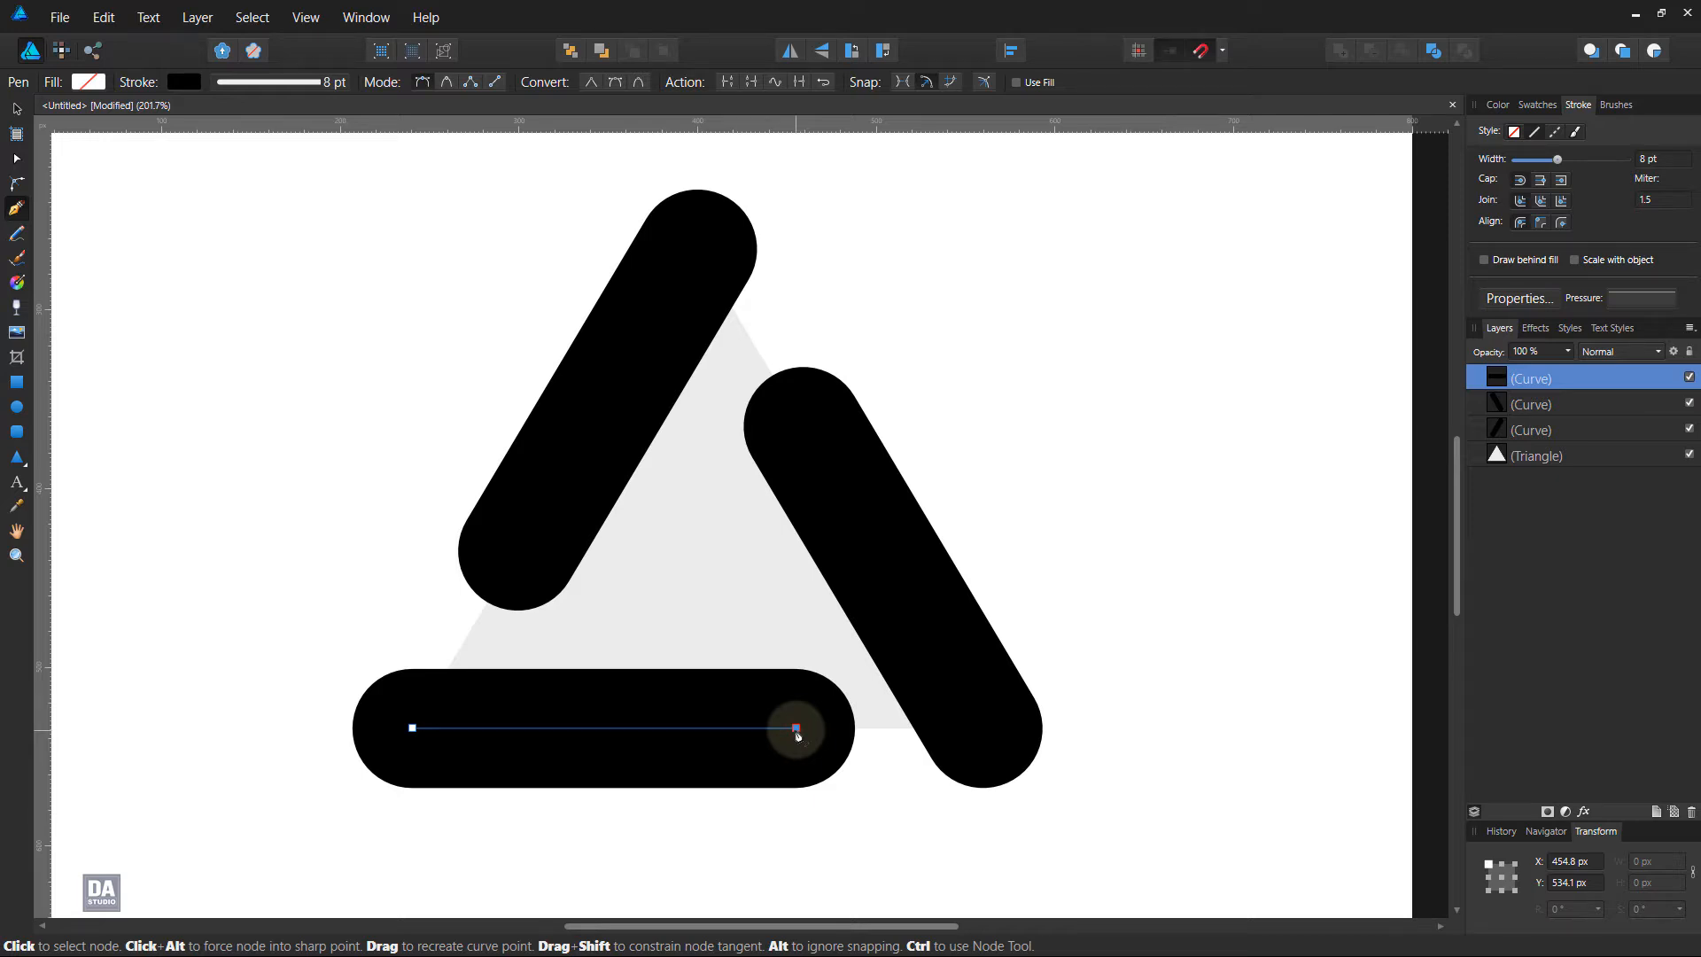
pyautogui.press('a')
pyautogui.moveTo(796, 730); pyautogui.dragTo(774, 735)
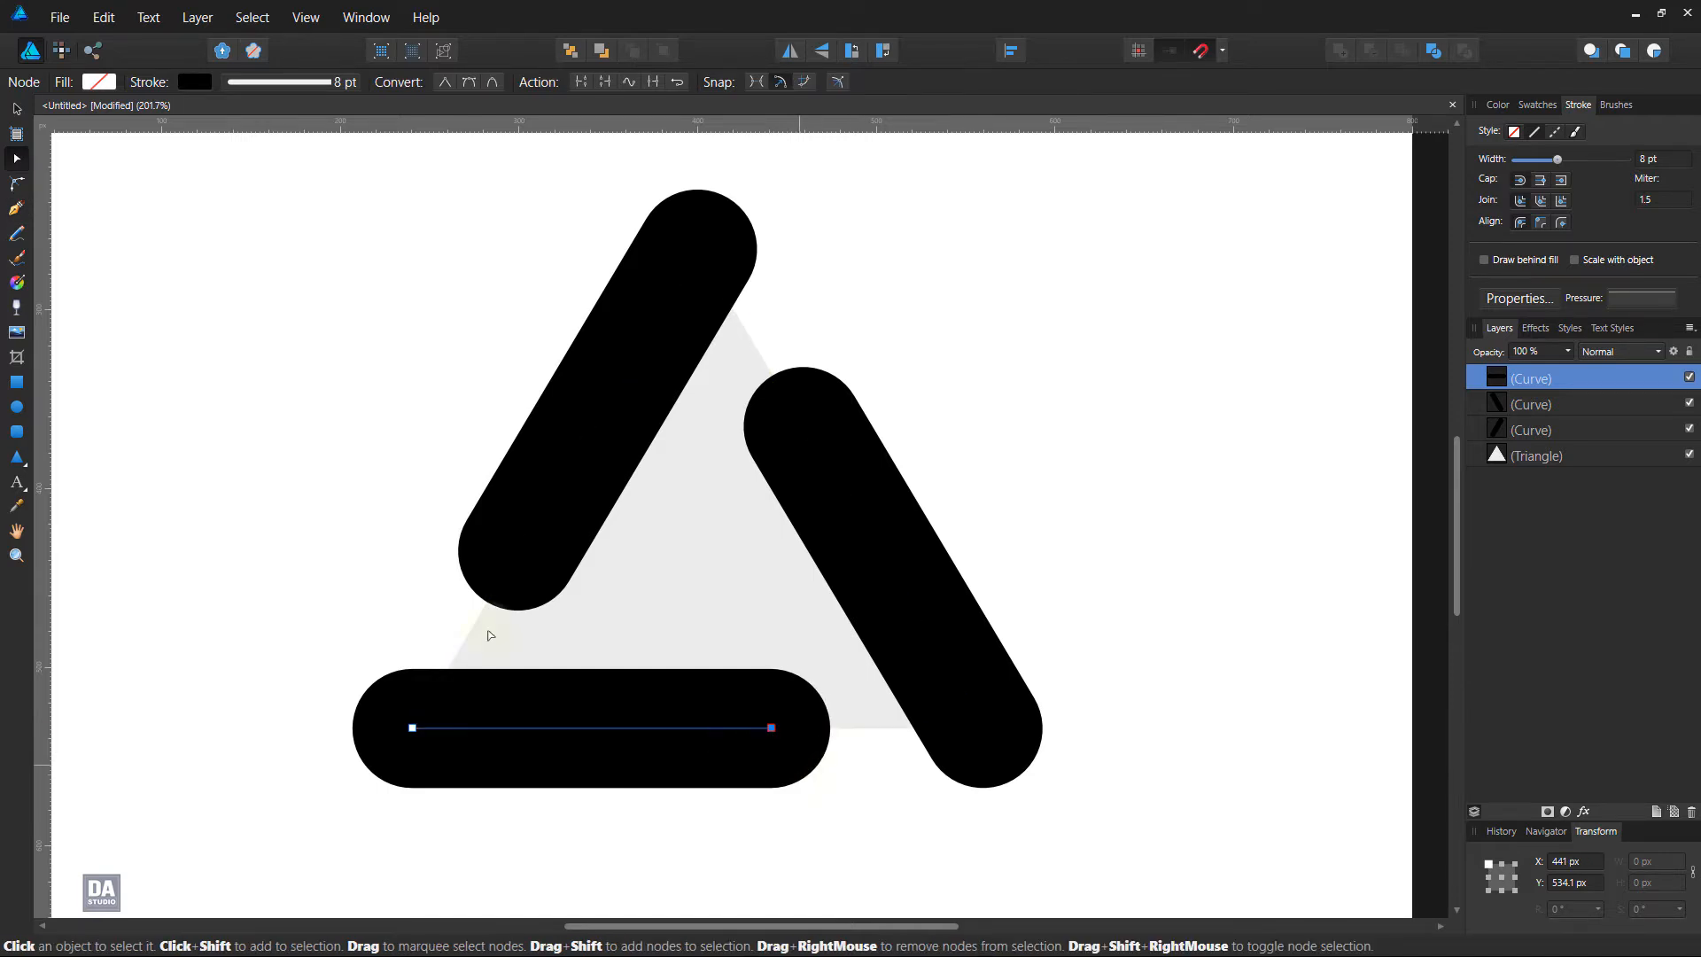
pyautogui.click(16, 108)
# Select the three thick lines and expand their strokes into filled shapes
pyautogui.click(209, 479)
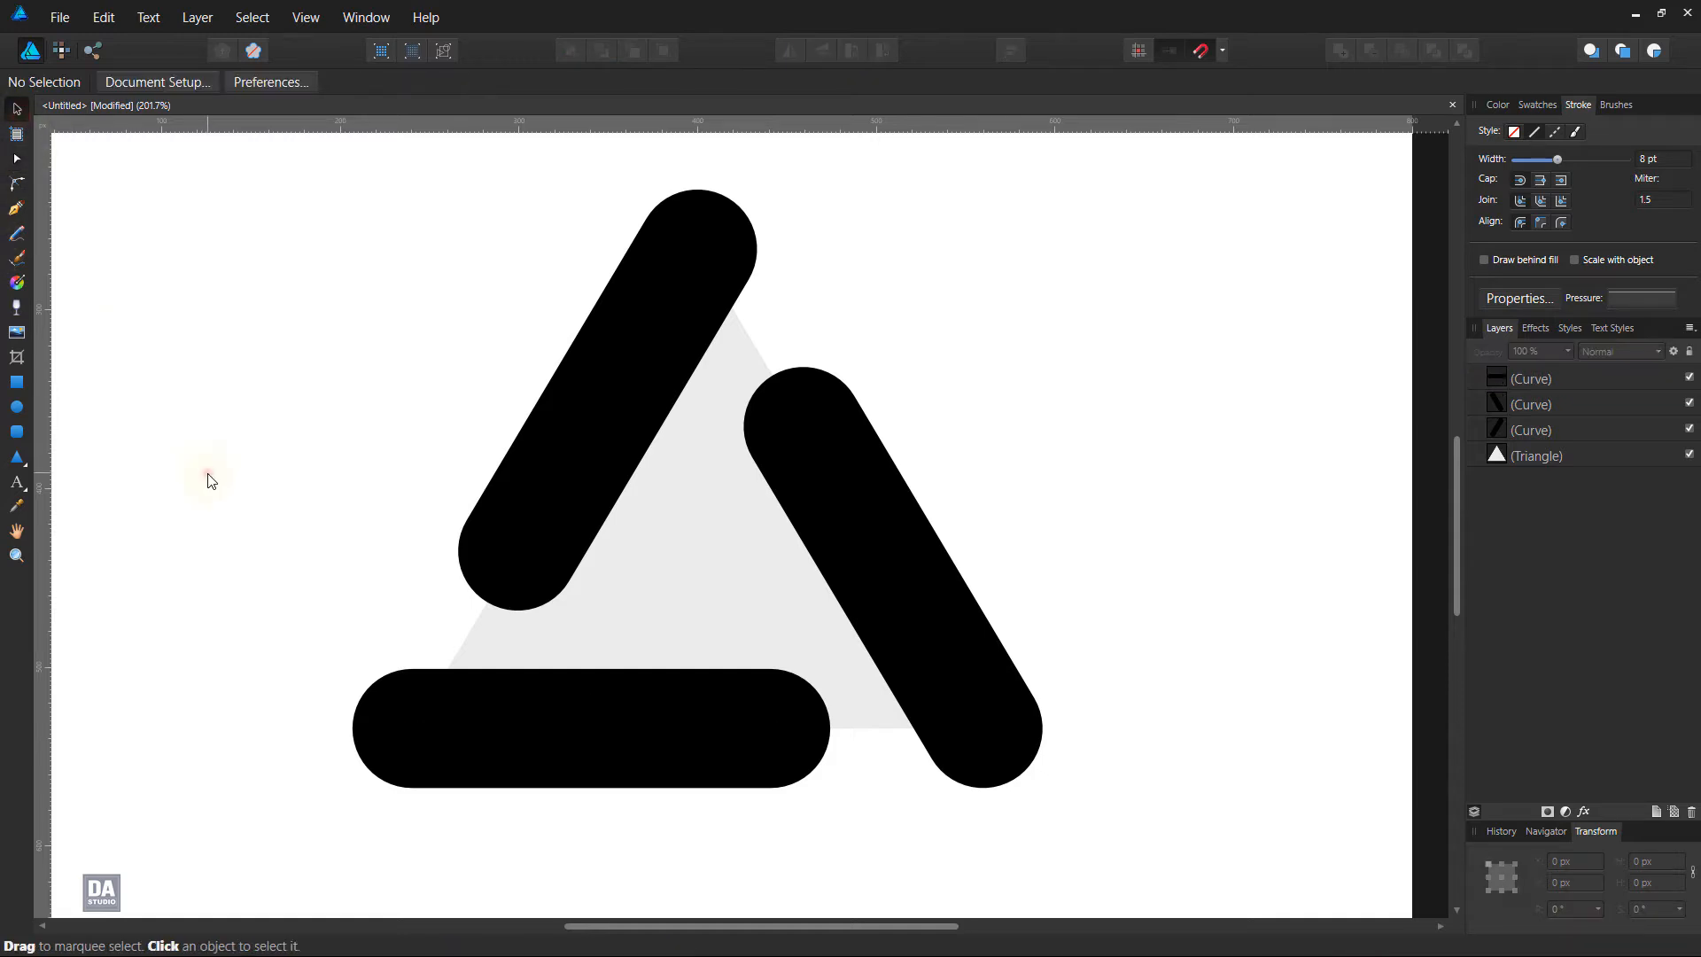
pyautogui.click(581, 459)
pyautogui.keyDown('shift'); pyautogui.click(877, 545); pyautogui.keyUp('shift')
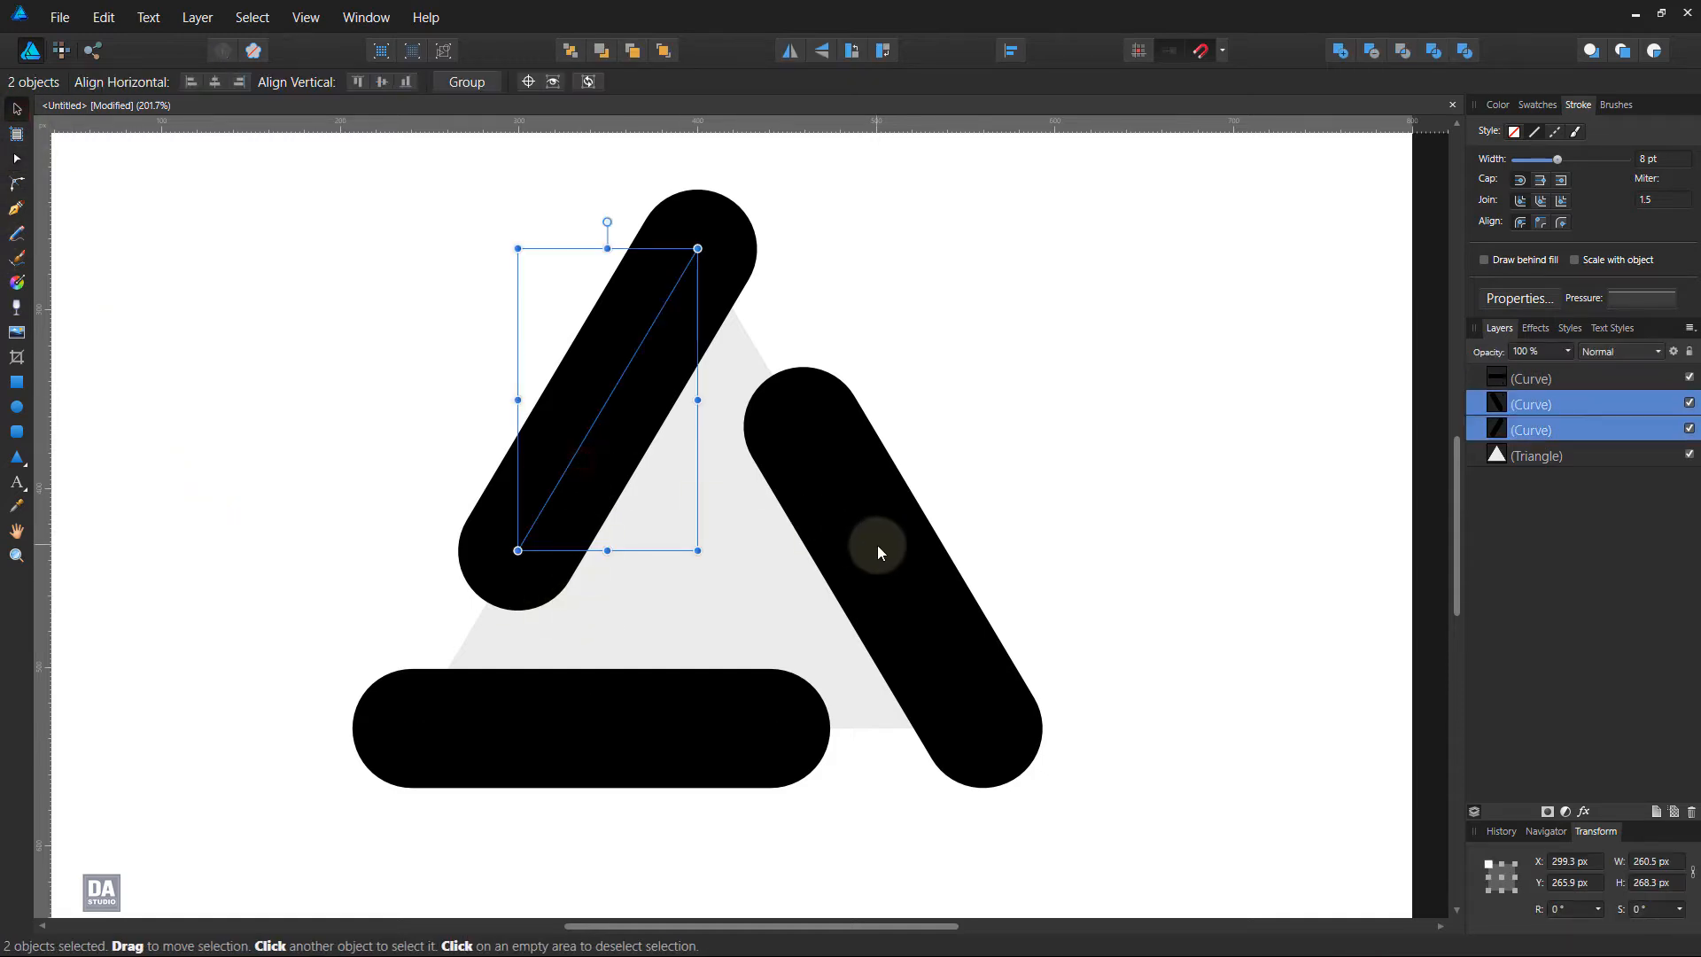
pyautogui.keyDown('shift'); pyautogui.click(694, 720); pyautogui.keyUp('shift')
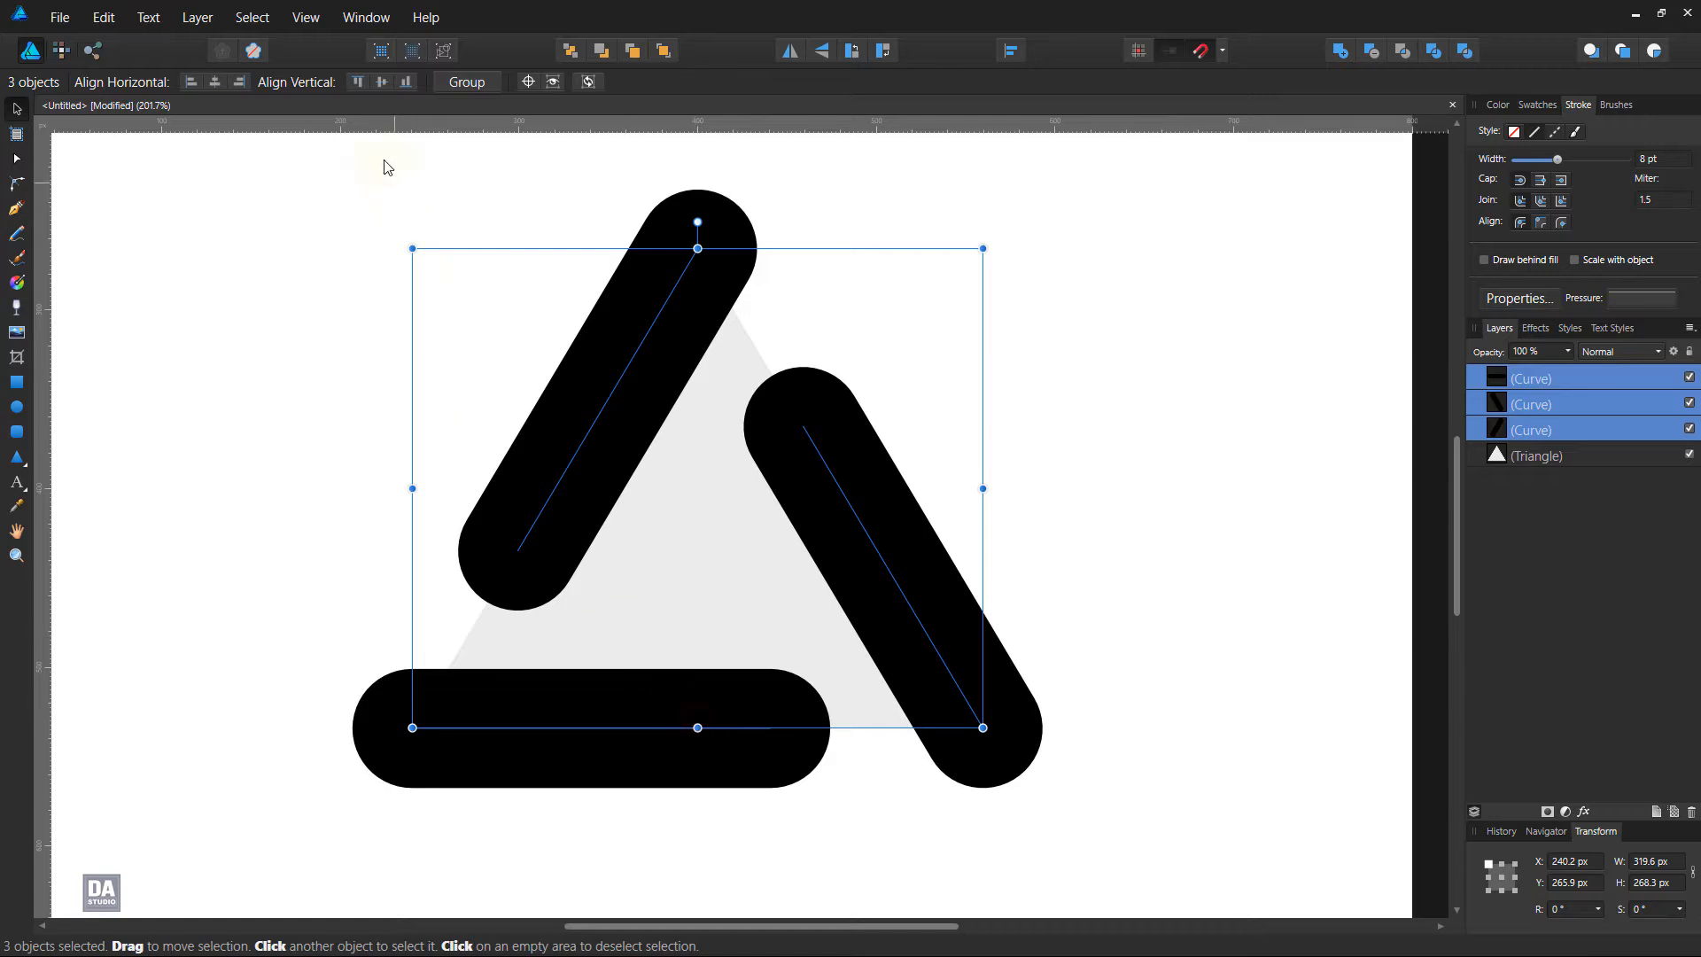
pyautogui.click(200, 18)
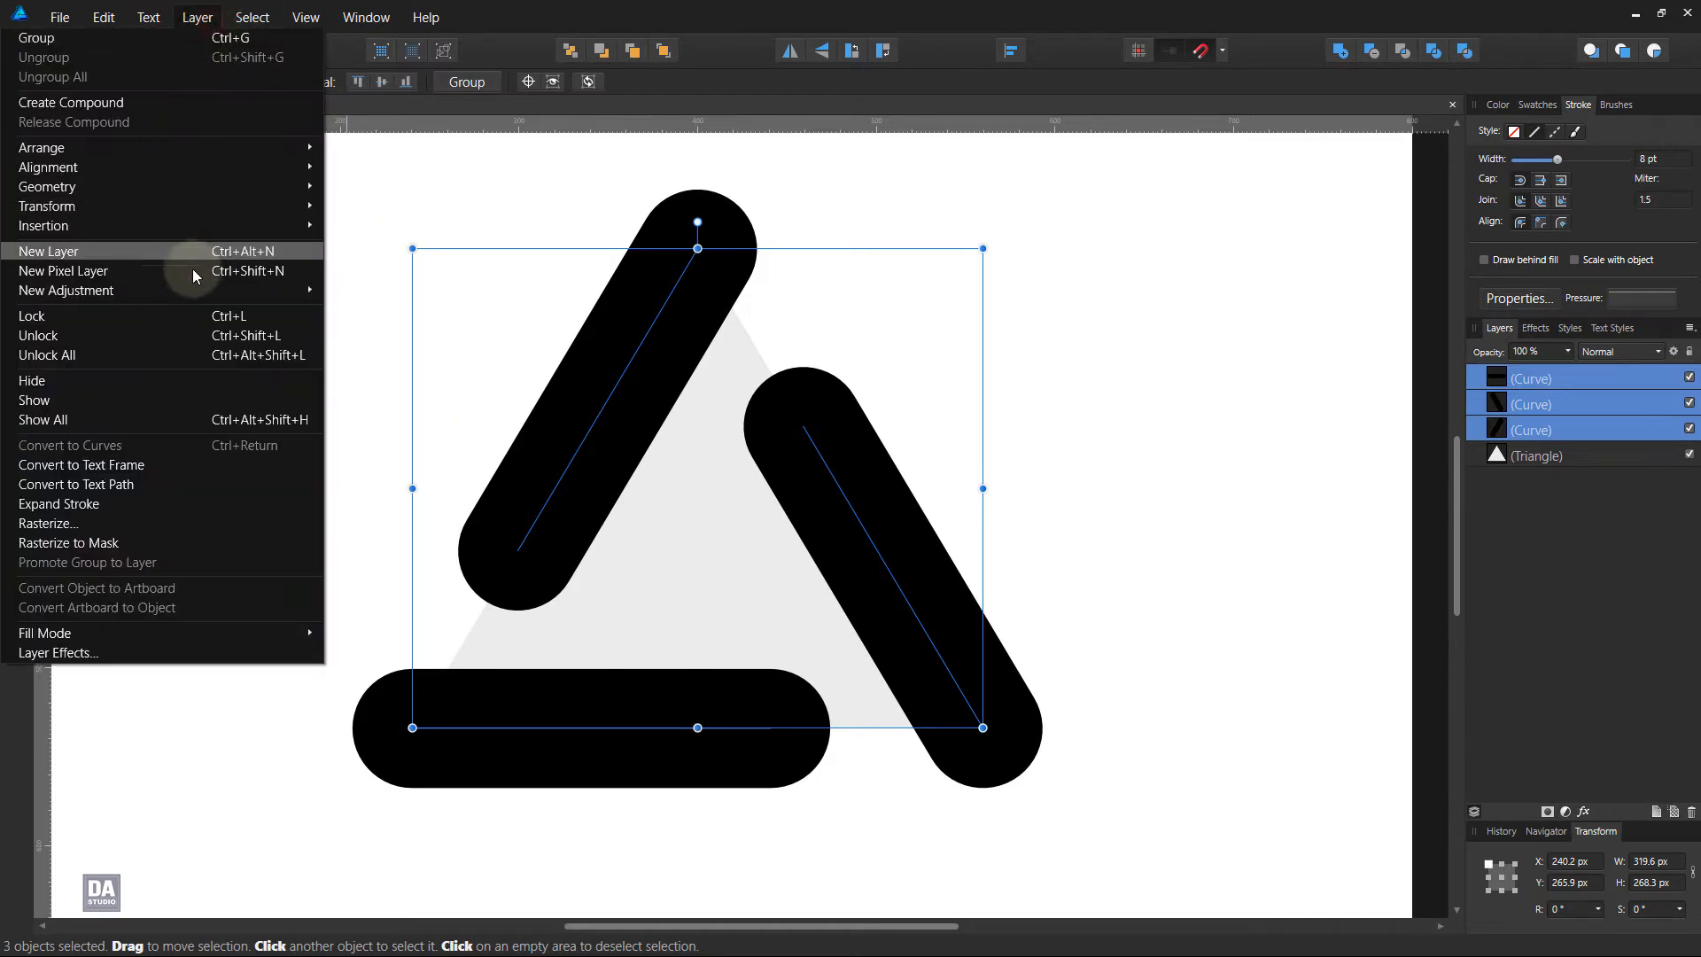
pyautogui.click(177, 498)
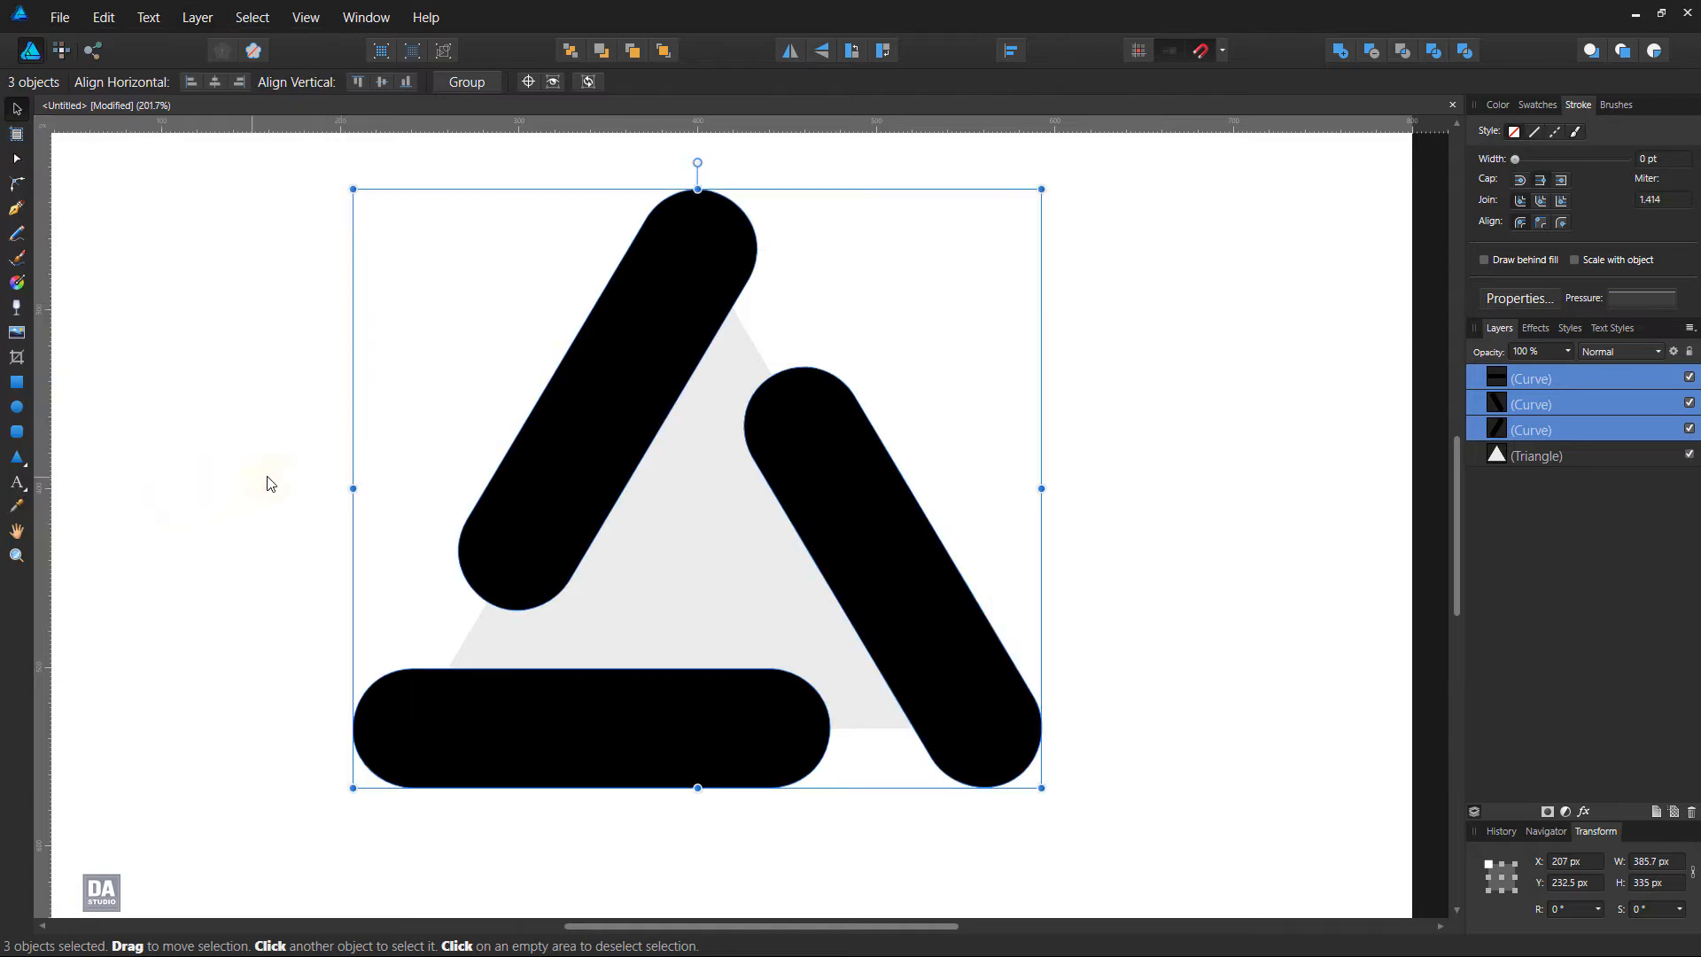
pyautogui.click(292, 462)
# Give the left slanted bar a linear white-to-black gradient fill
pyautogui.click(1545, 106)
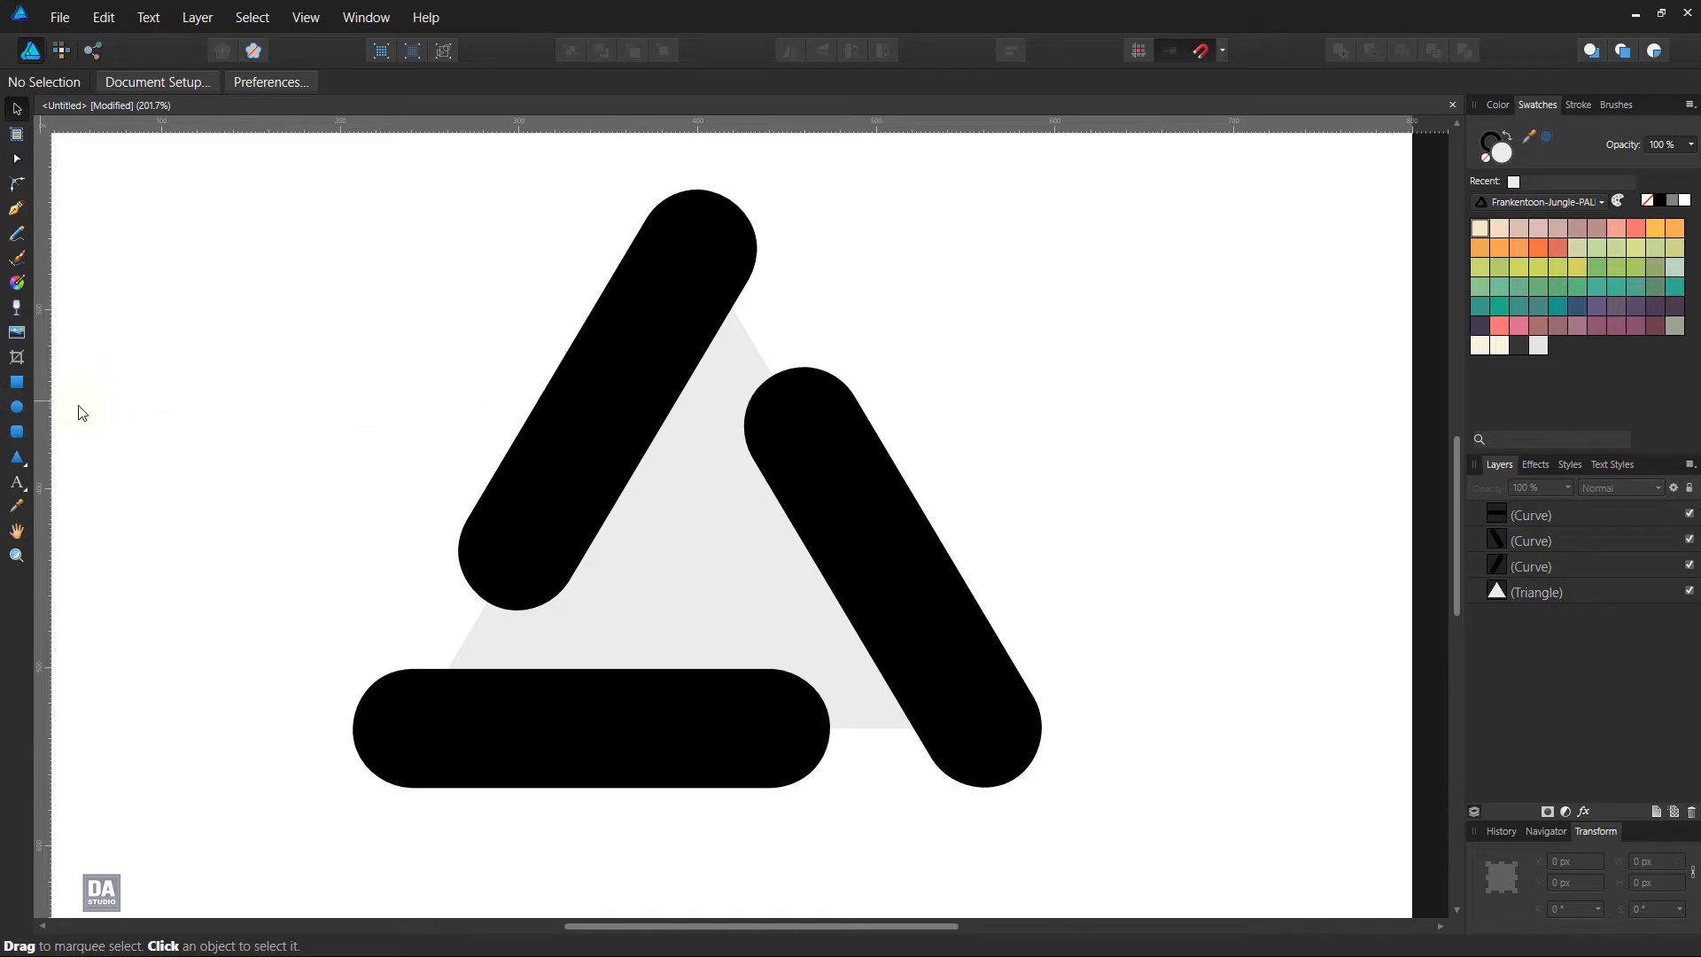
pyautogui.click(577, 428)
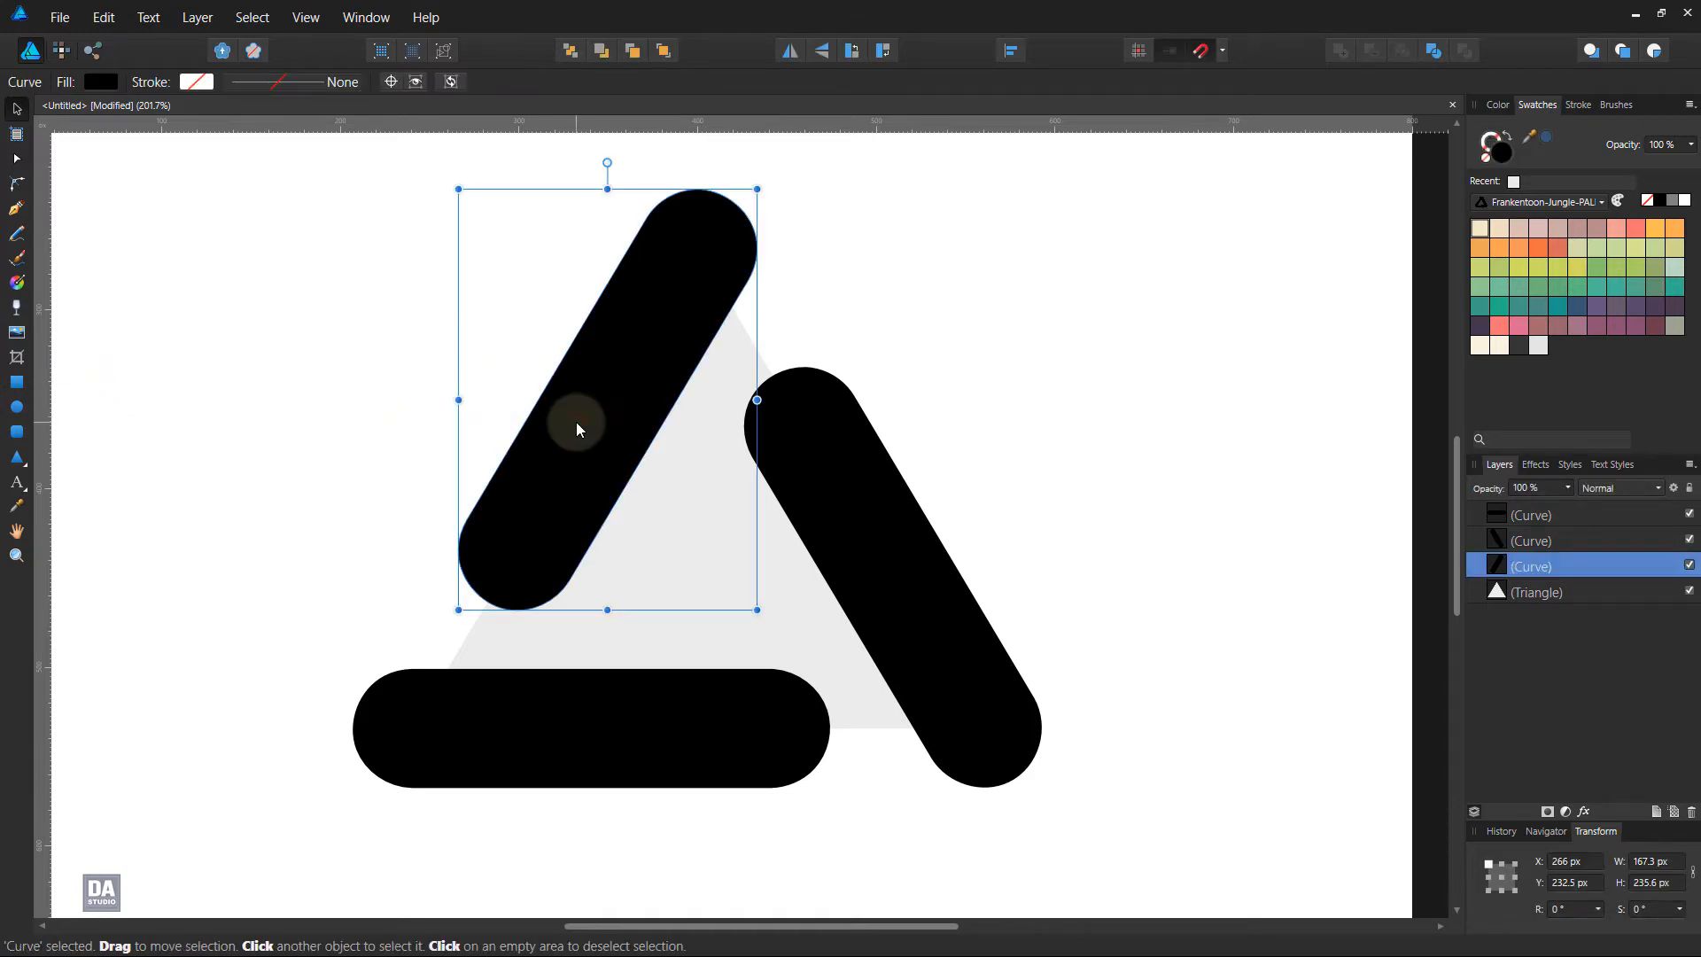
pyautogui.click(102, 82)
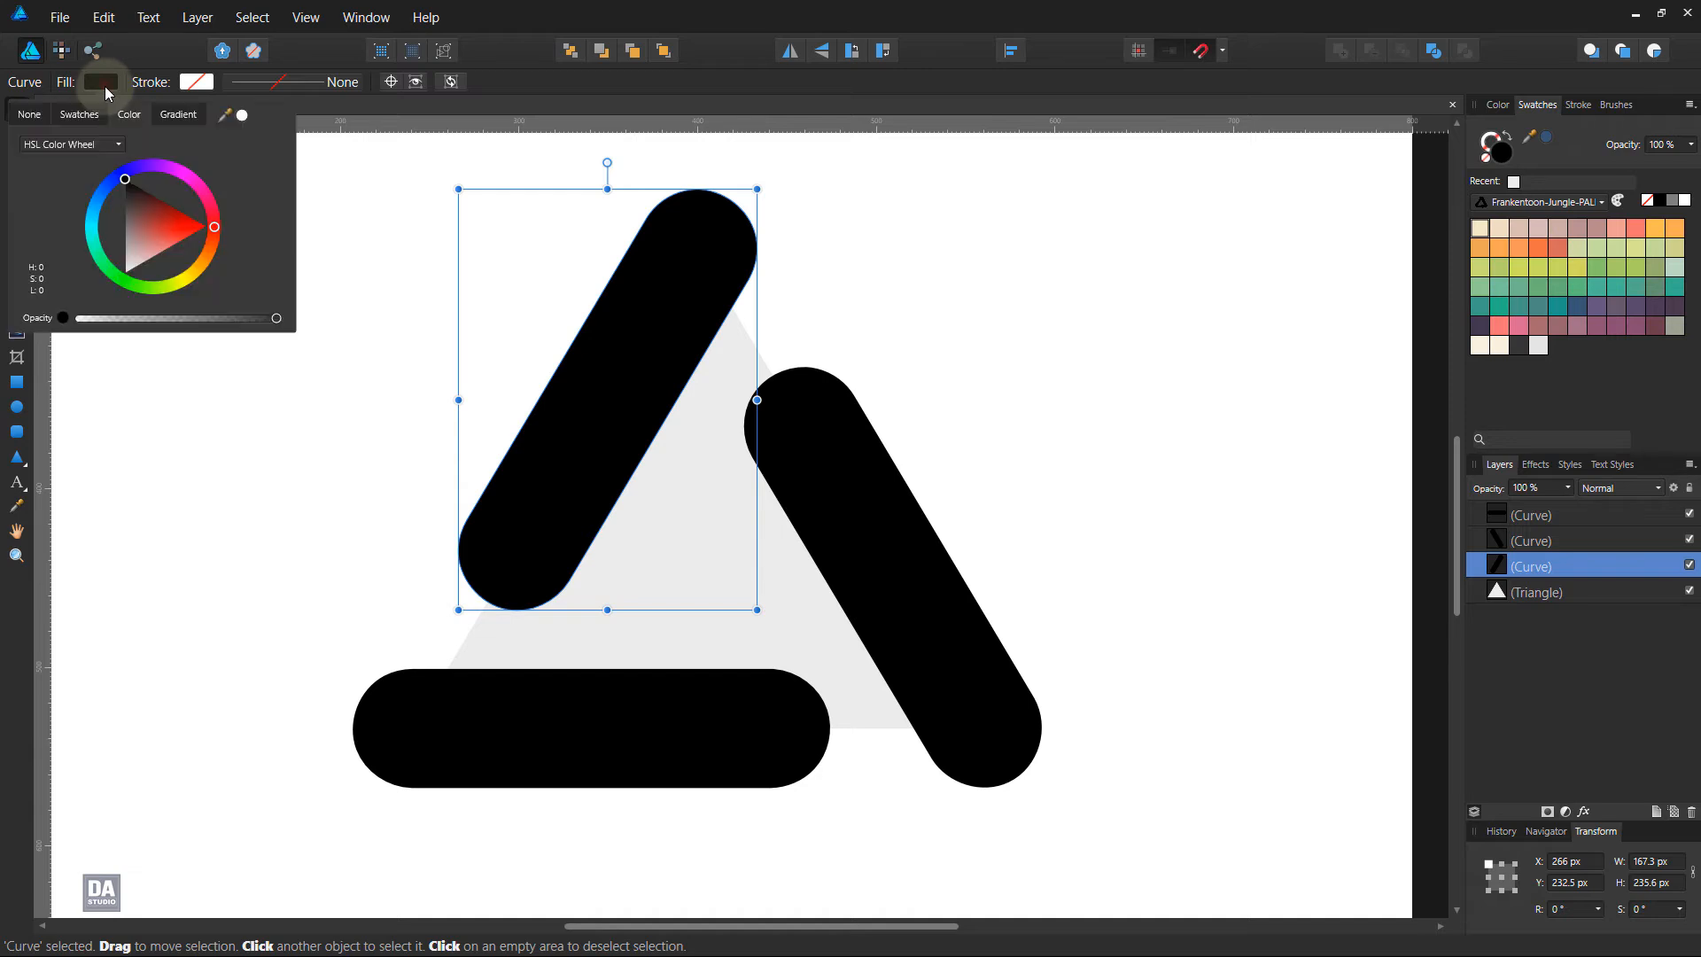
pyautogui.click(170, 118)
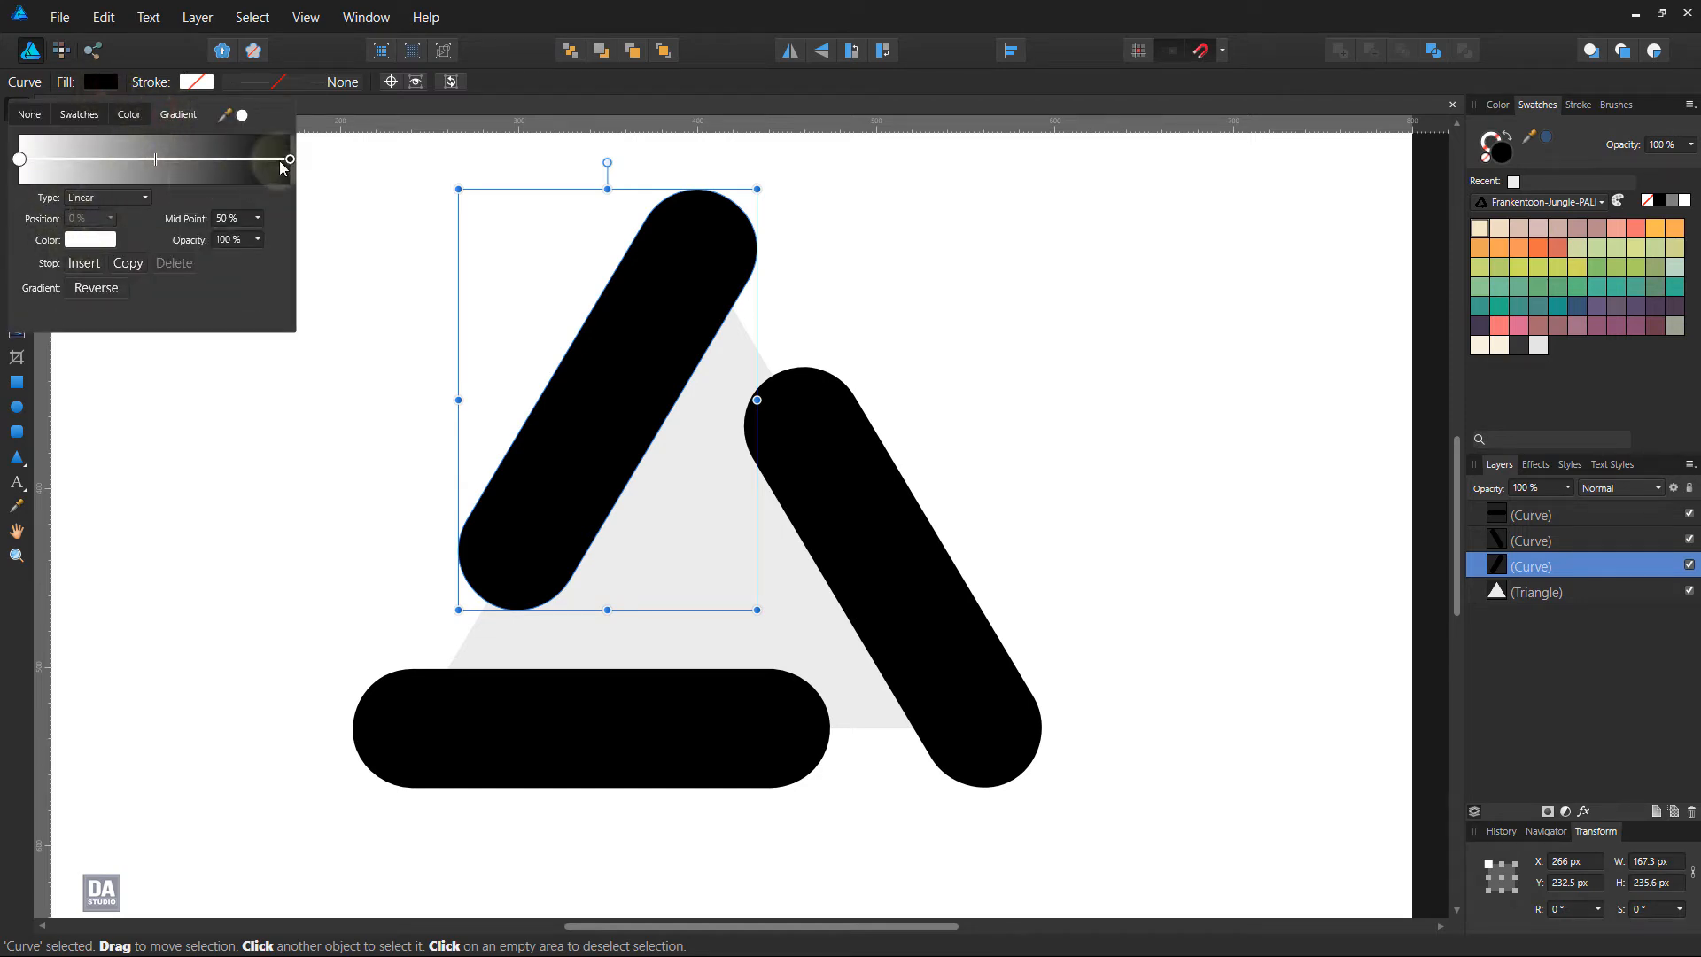
pyautogui.click(290, 158)
# Recolour the black end of the left bar's gradient with the palette's medium green (H 103, S 43, L 60)
pyautogui.click(103, 238)
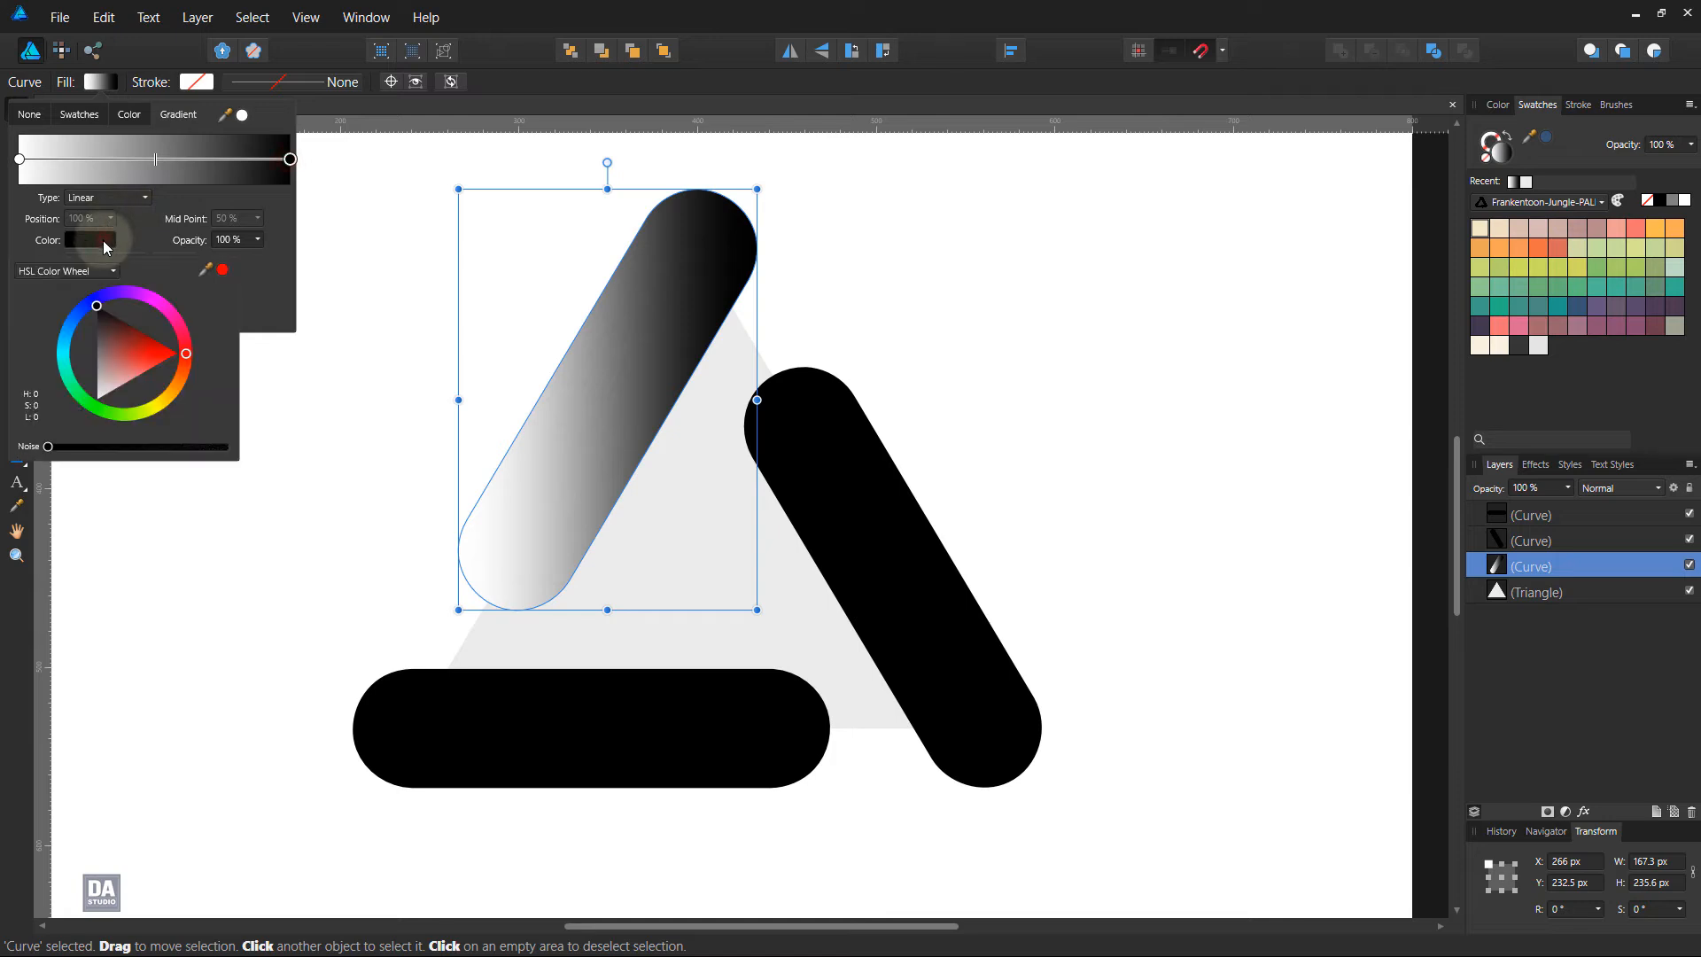
pyautogui.moveTo(227, 283); pyautogui.dragTo(1480, 329)
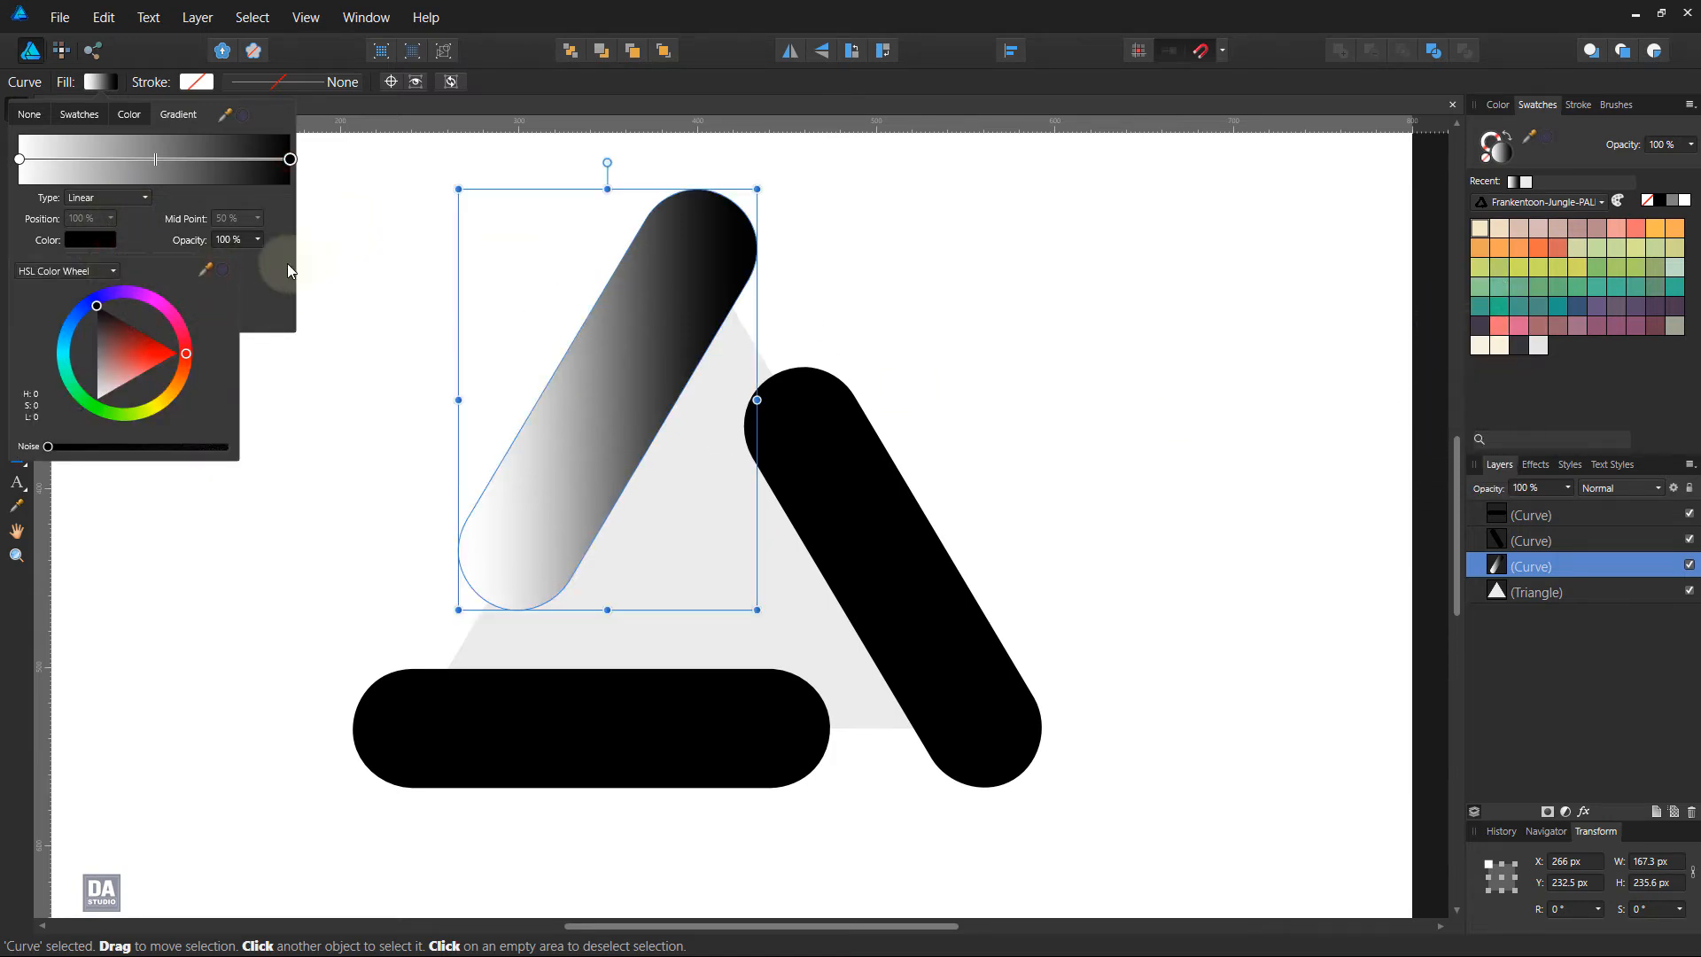
pyautogui.click(225, 268)
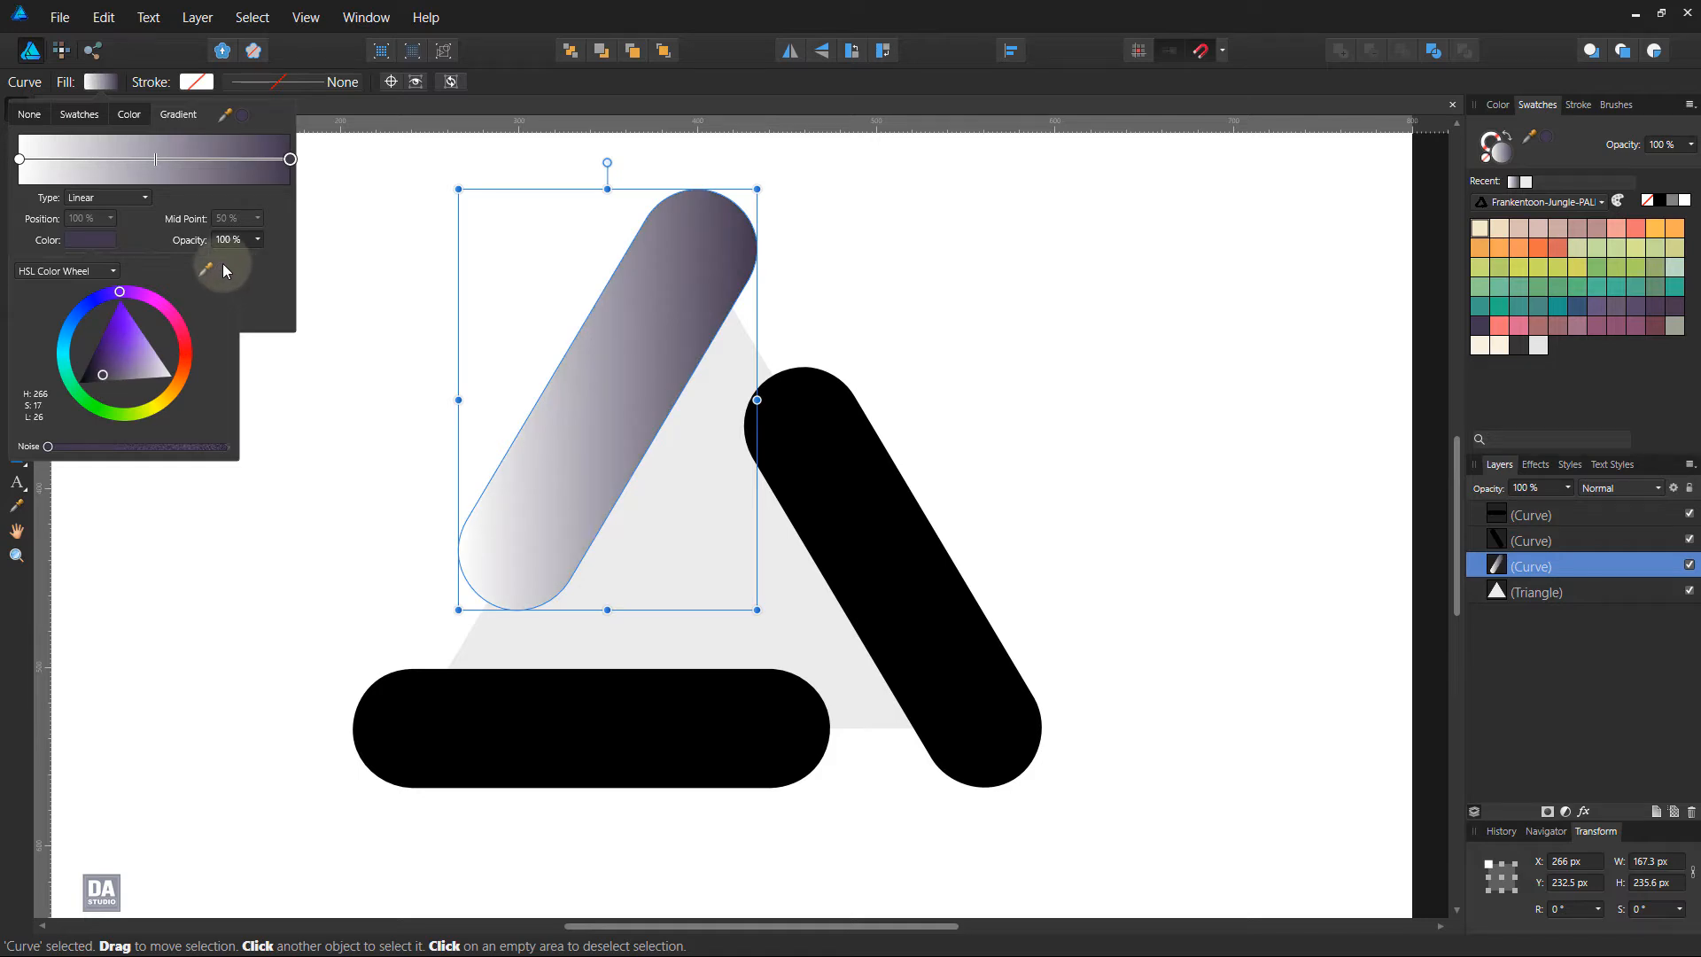
pyautogui.moveTo(221, 263); pyautogui.dragTo(1594, 266)
pyautogui.click(225, 269)
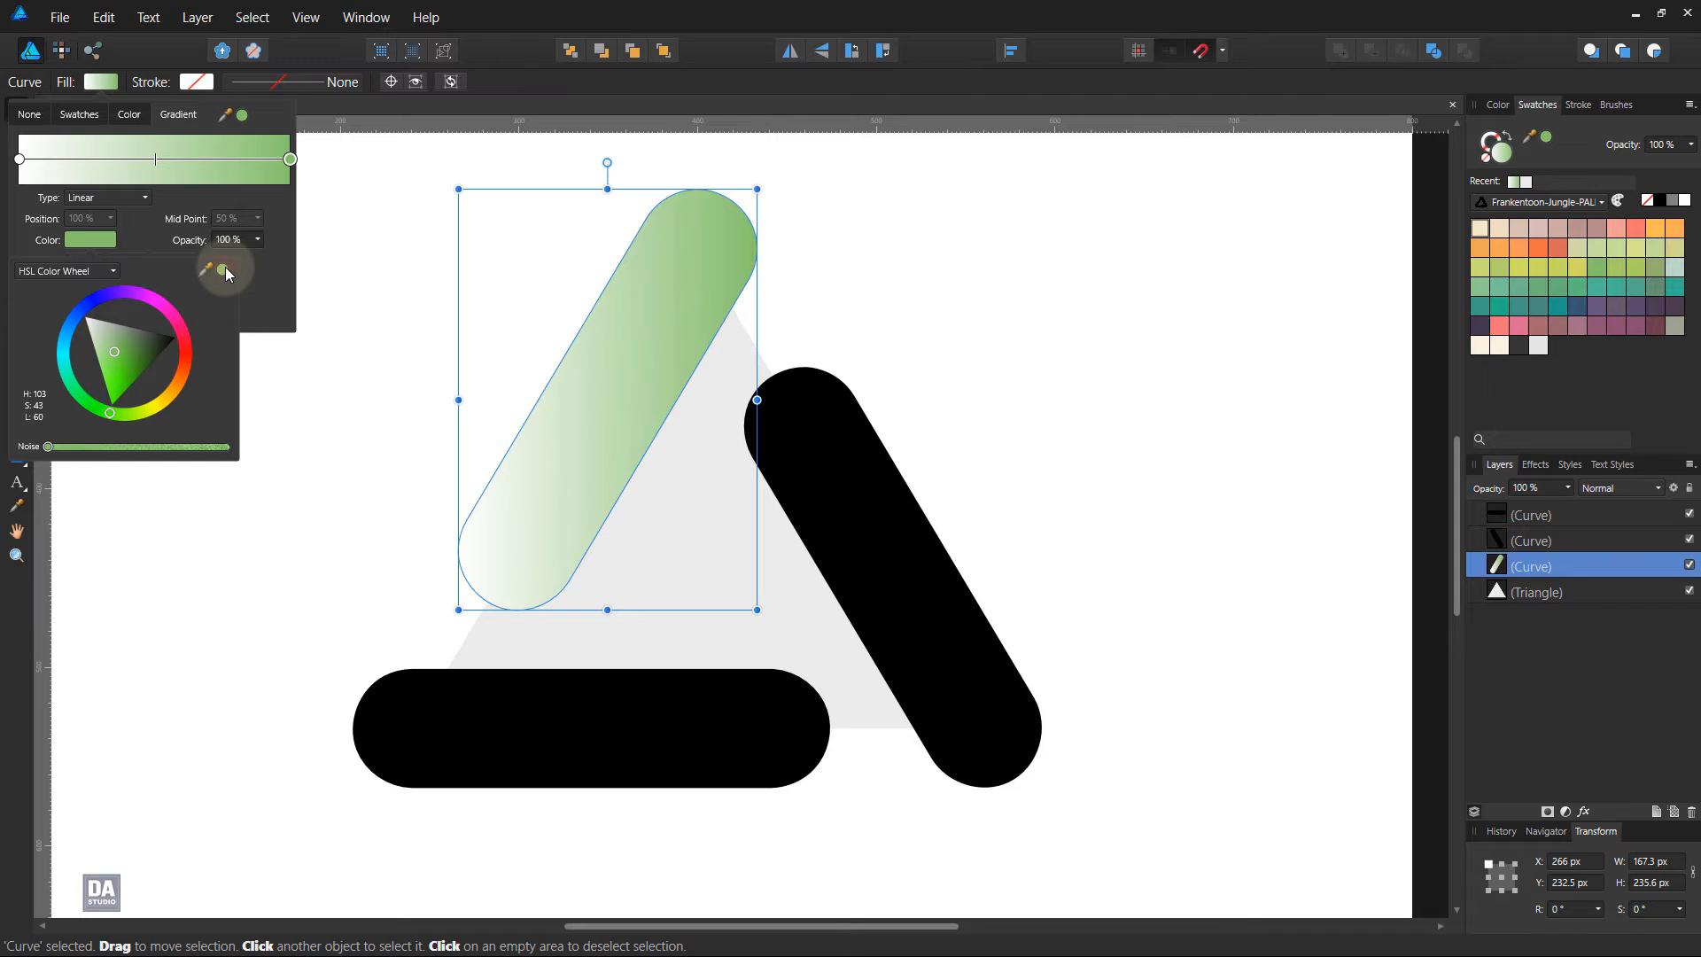
pyautogui.click(280, 289)
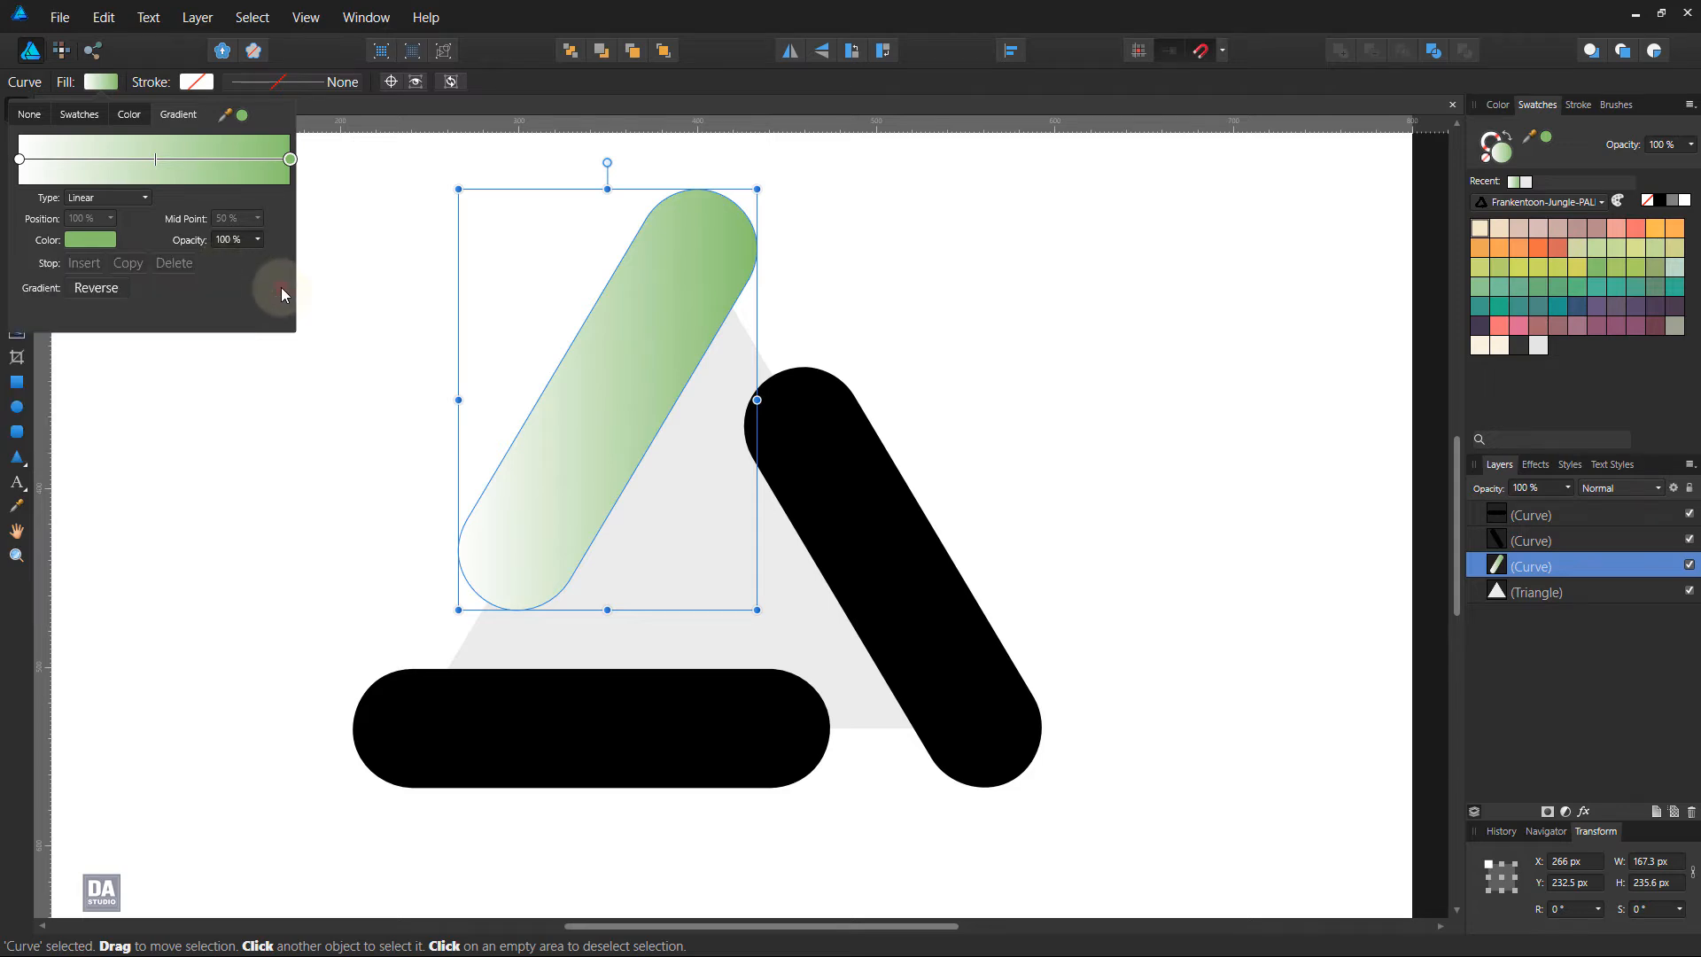
pyautogui.click(385, 125)
# Realign the left bar's gradient along its length with the Fill tool, white at the upper end and green at the lower end
pyautogui.click(17, 282)
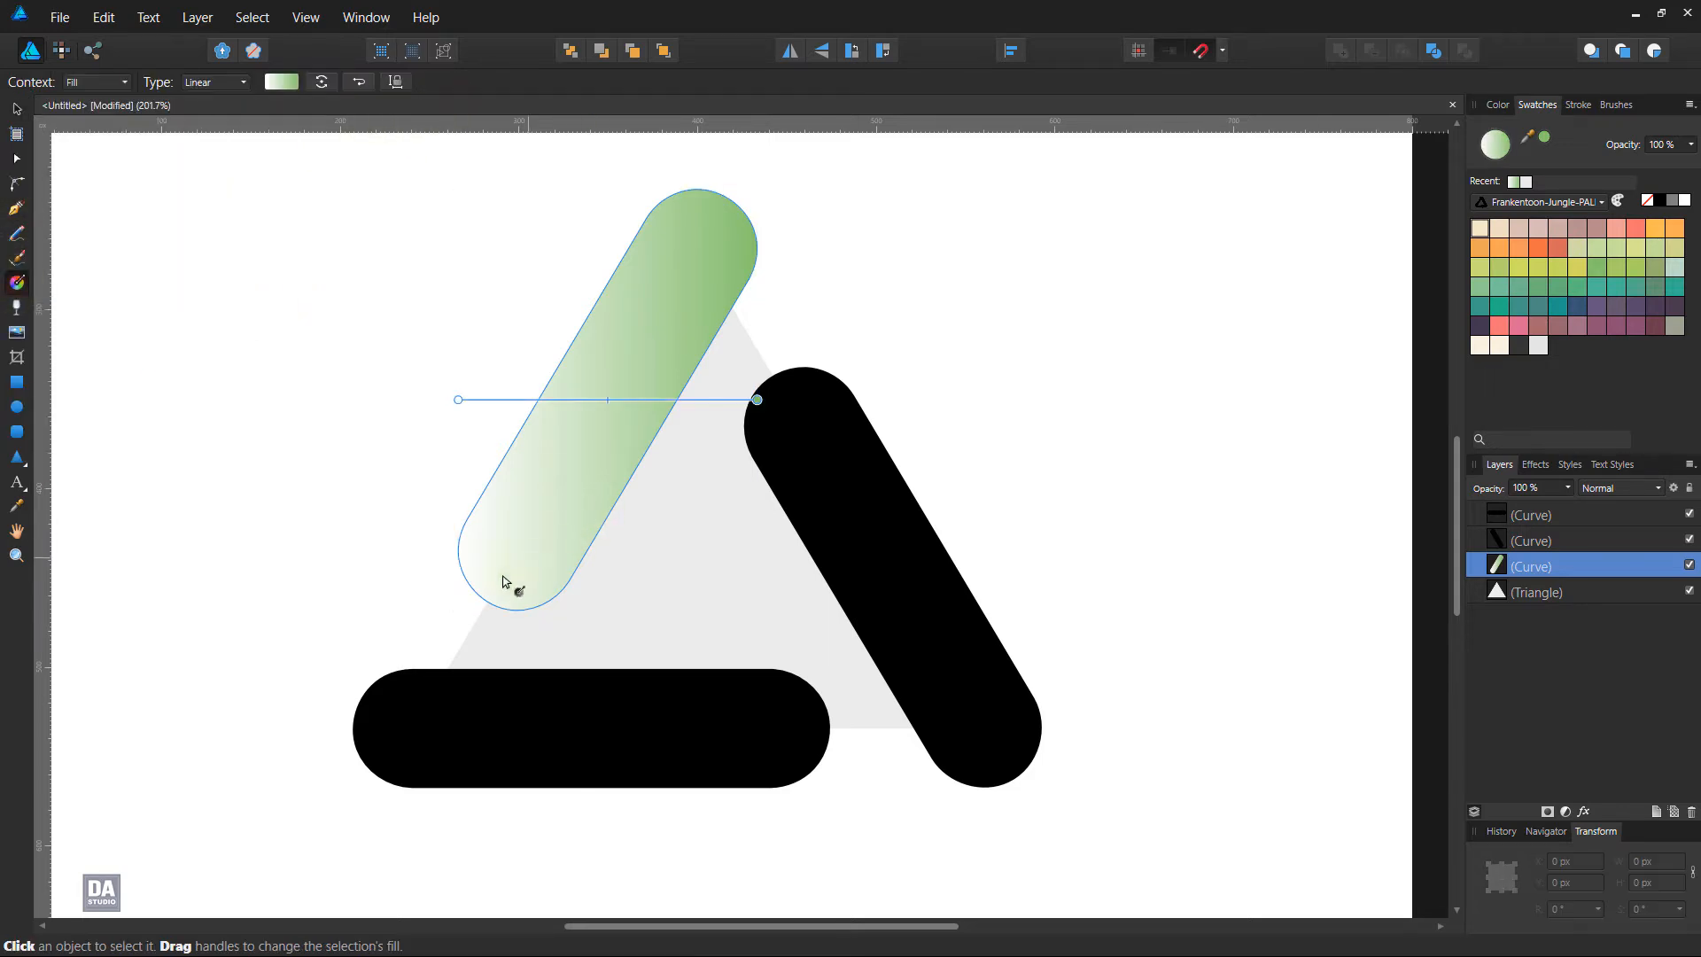
pyautogui.moveTo(490, 584)
pyautogui.mouseDown()
pyautogui.moveTo(700, 241)
pyautogui.moveTo(489, 599)
pyautogui.mouseUp()
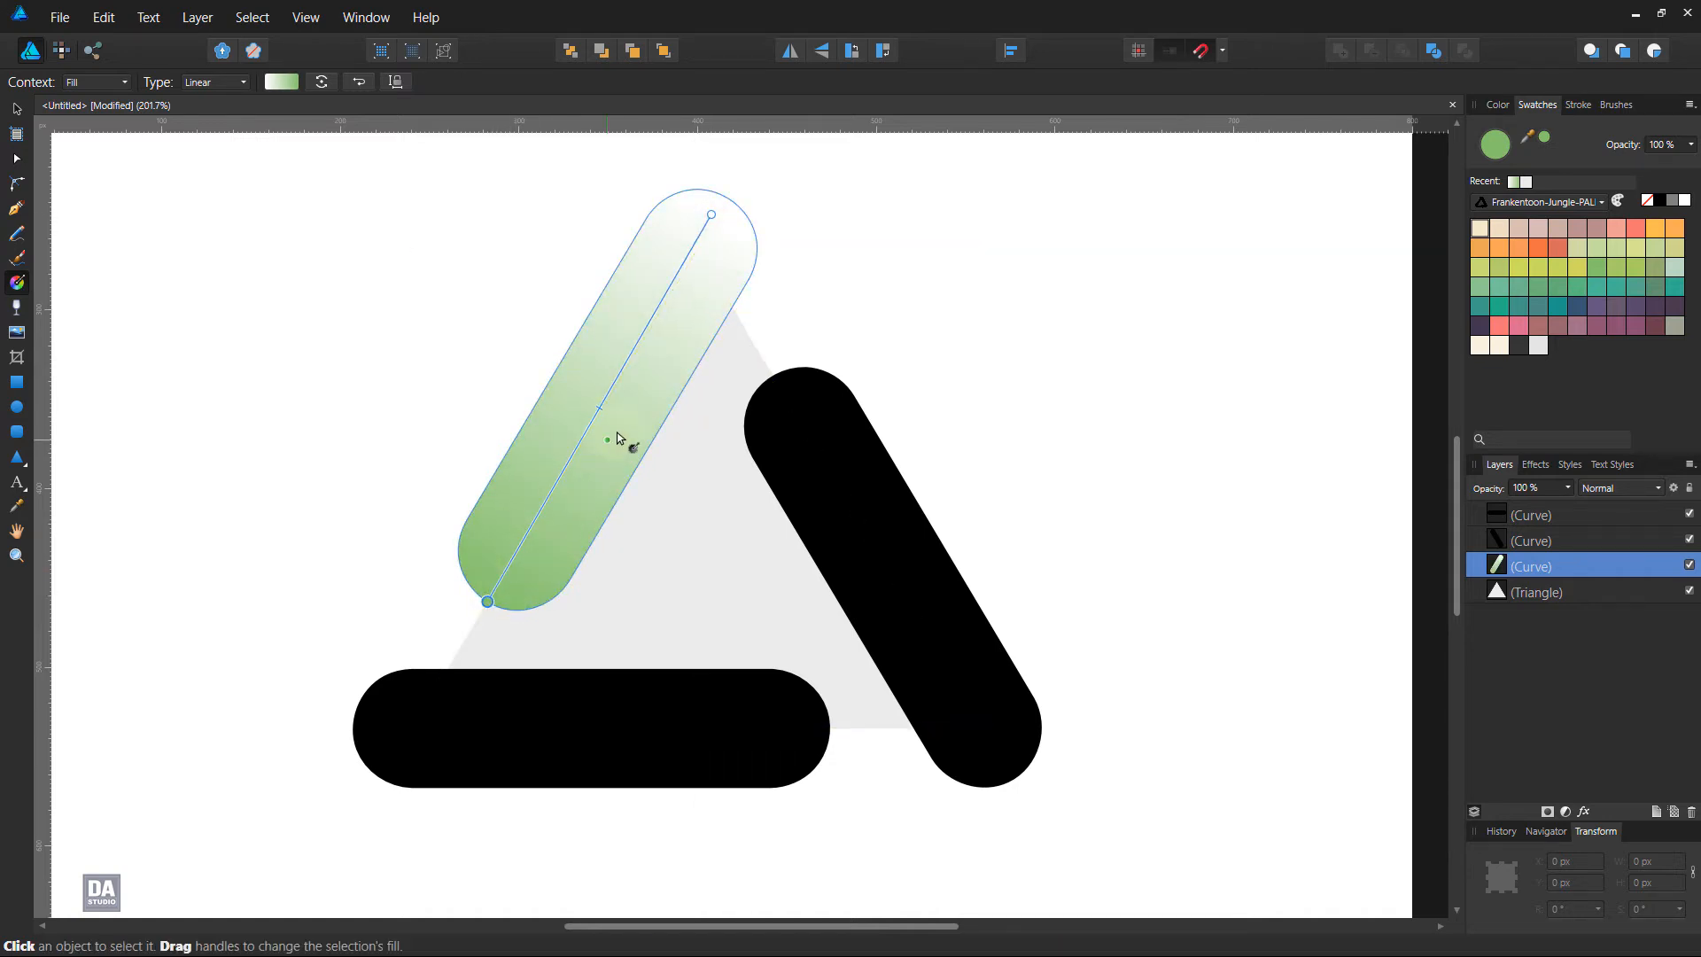
pyautogui.click(713, 219)
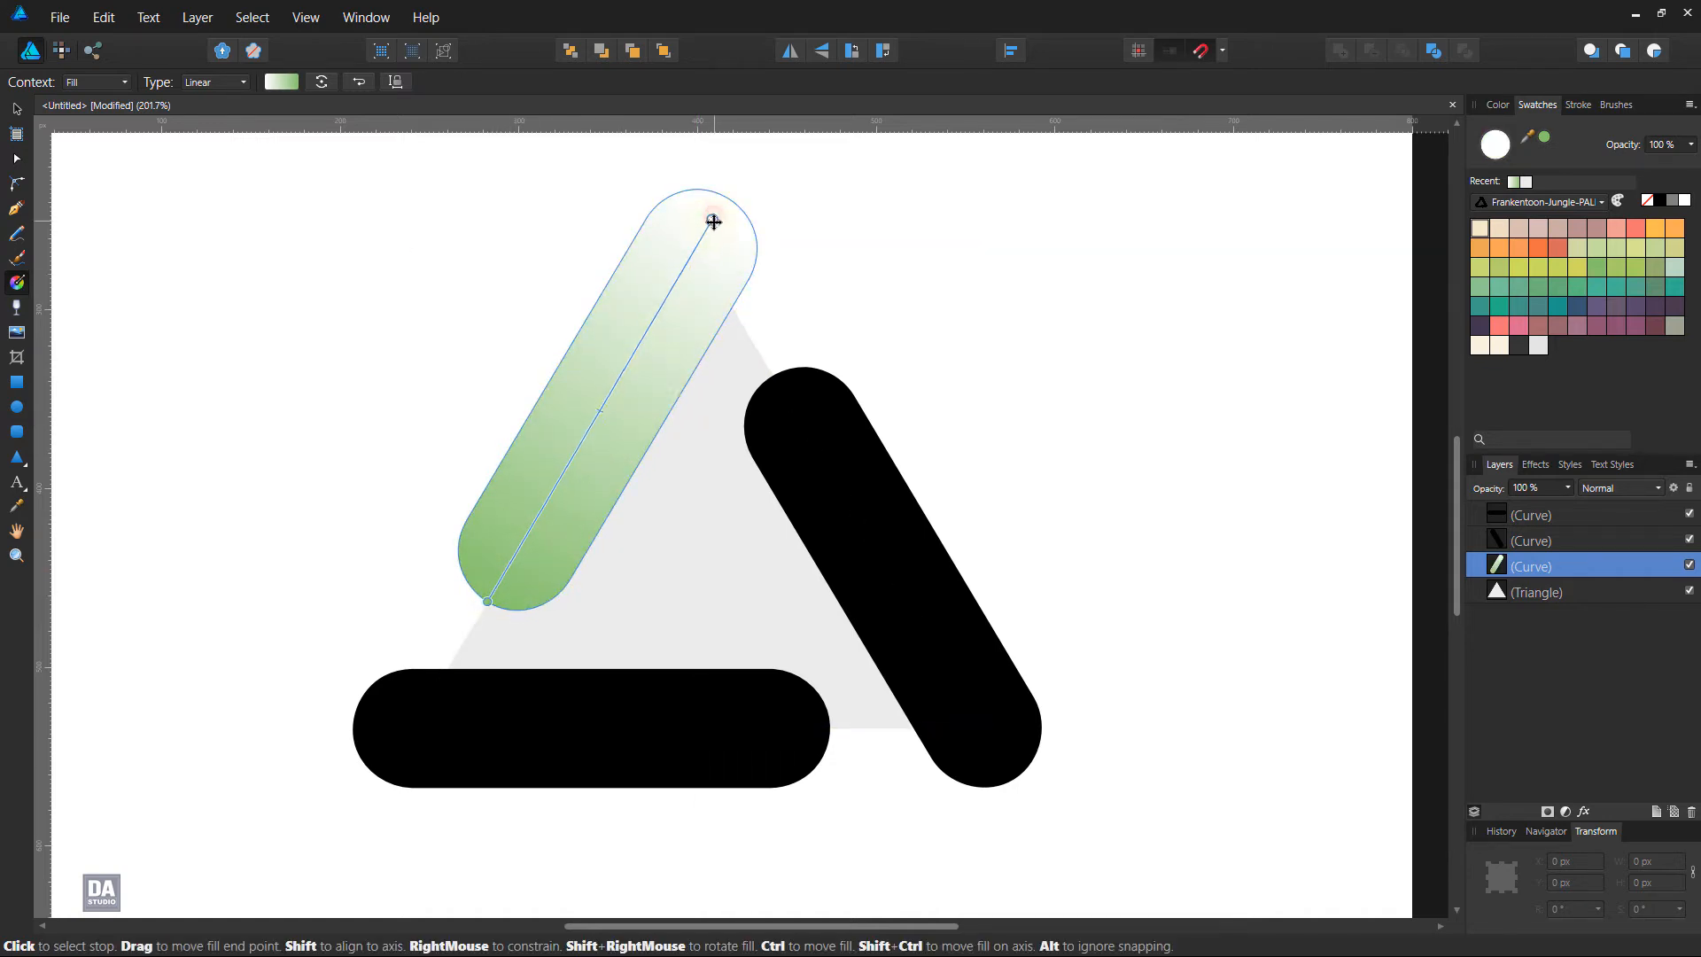
# Draw a linear gradient along the right bar from its lower to its upper end and colour its start orange (H 15, S 86, L 60)
pyautogui.click(827, 493)
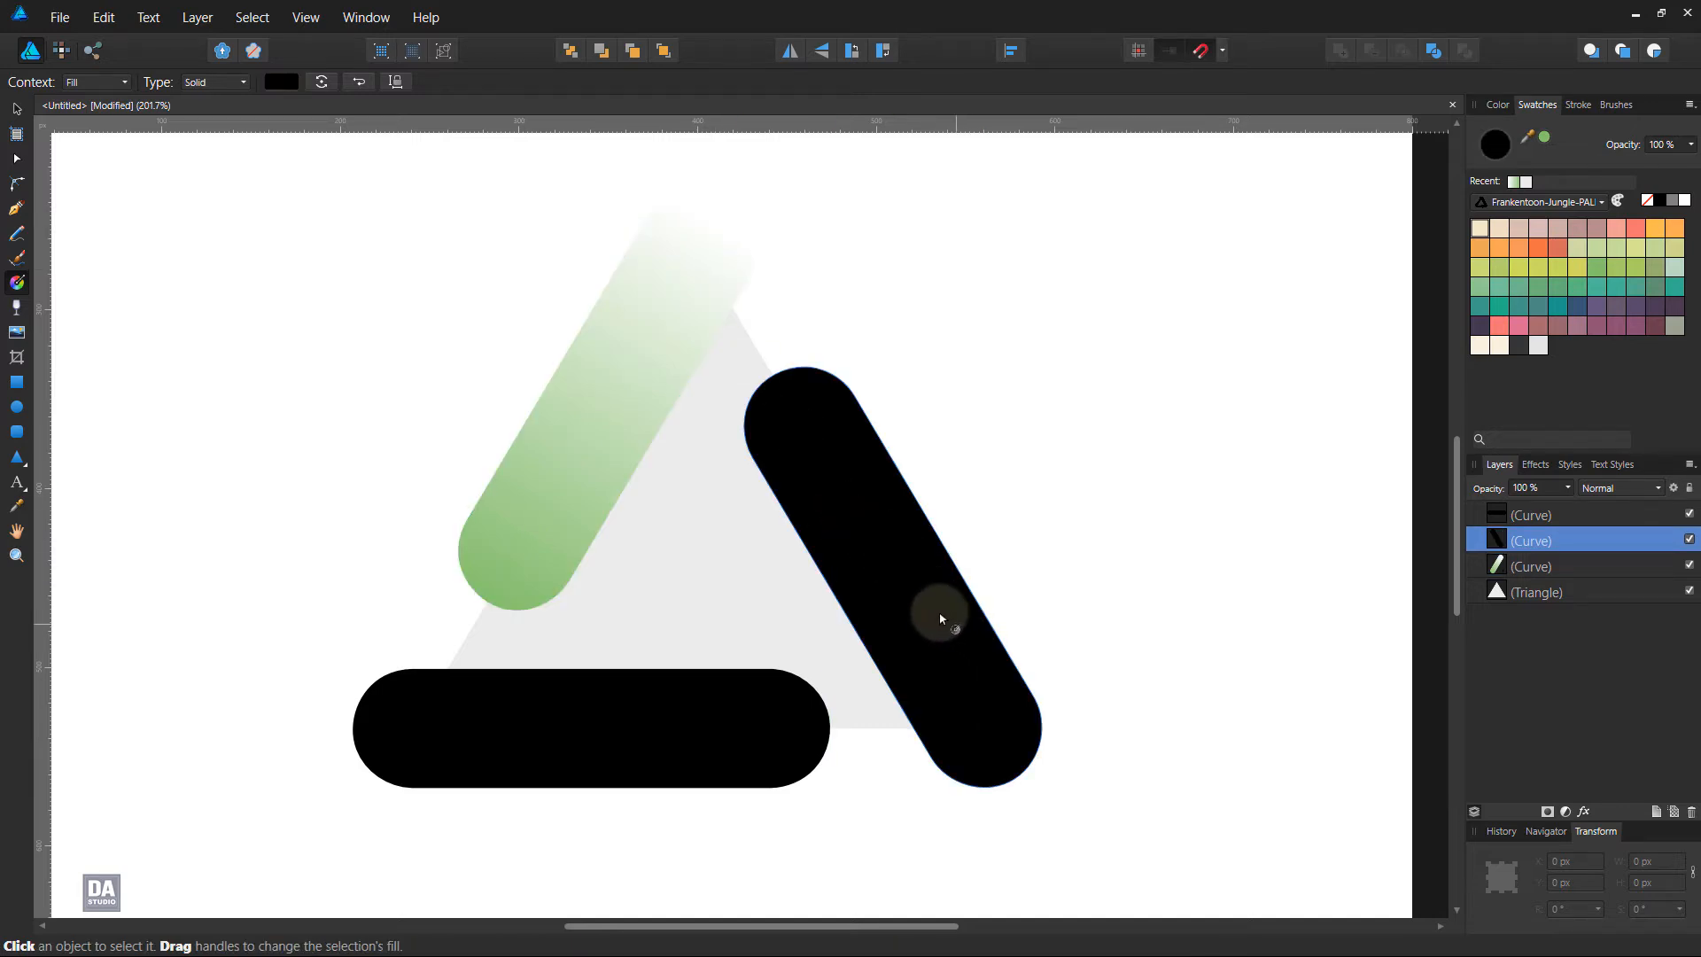
pyautogui.moveTo(990, 762); pyautogui.dragTo(779, 386)
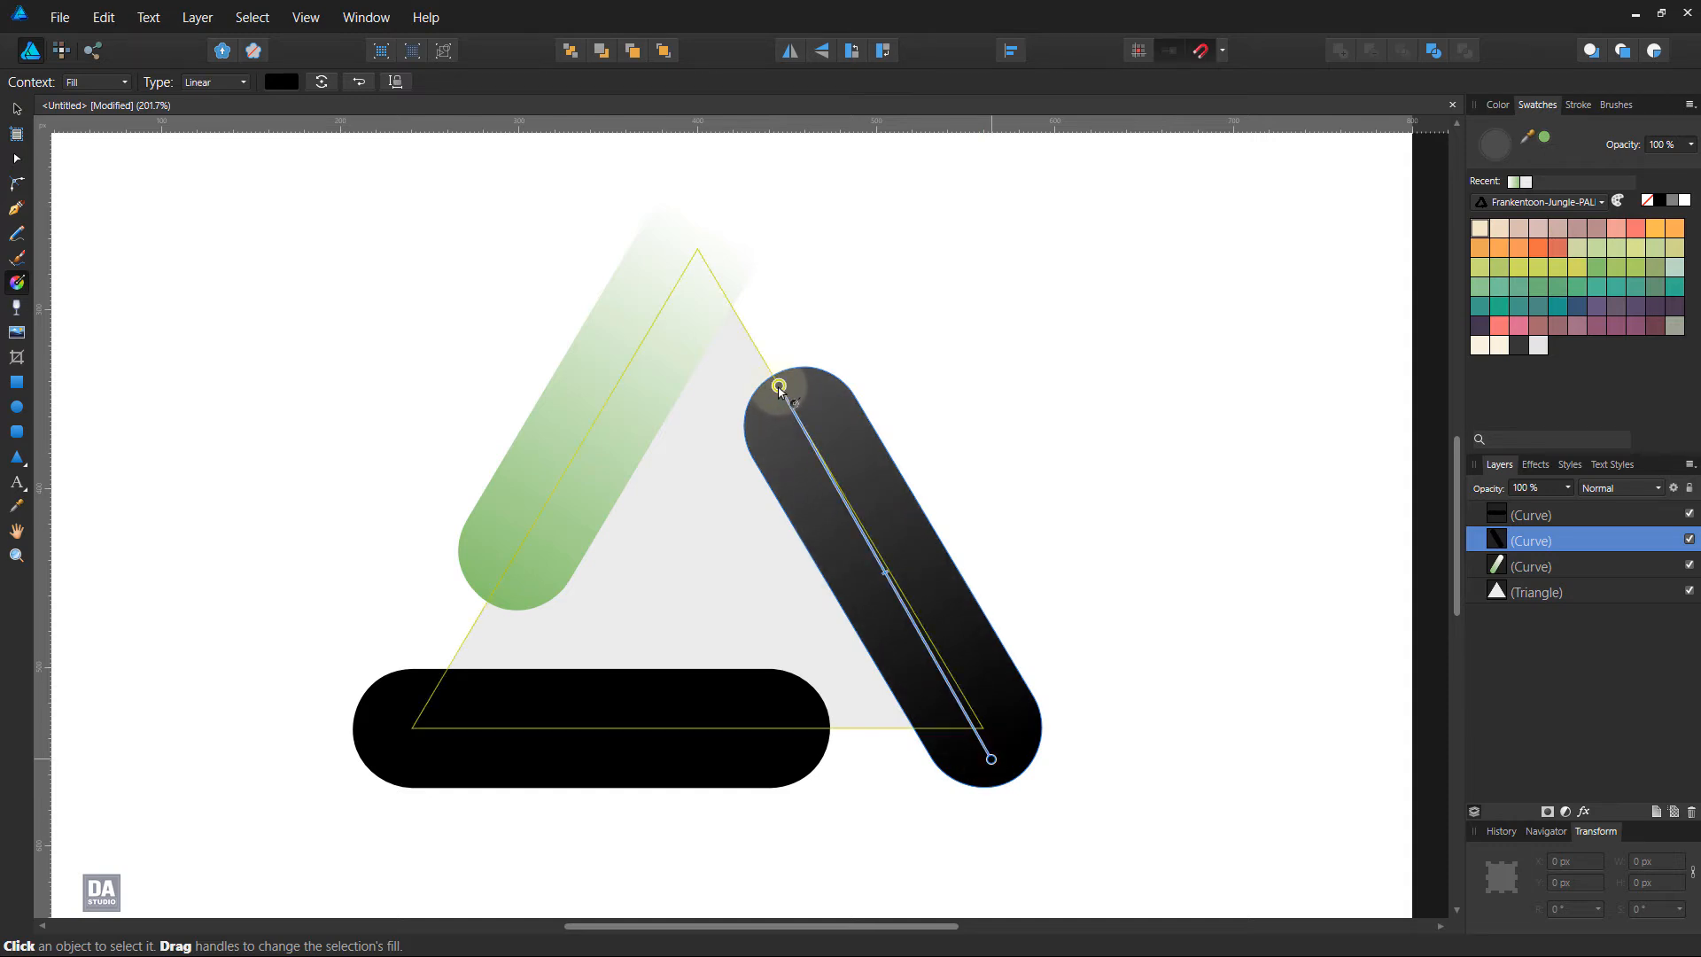
pyautogui.click(281, 81)
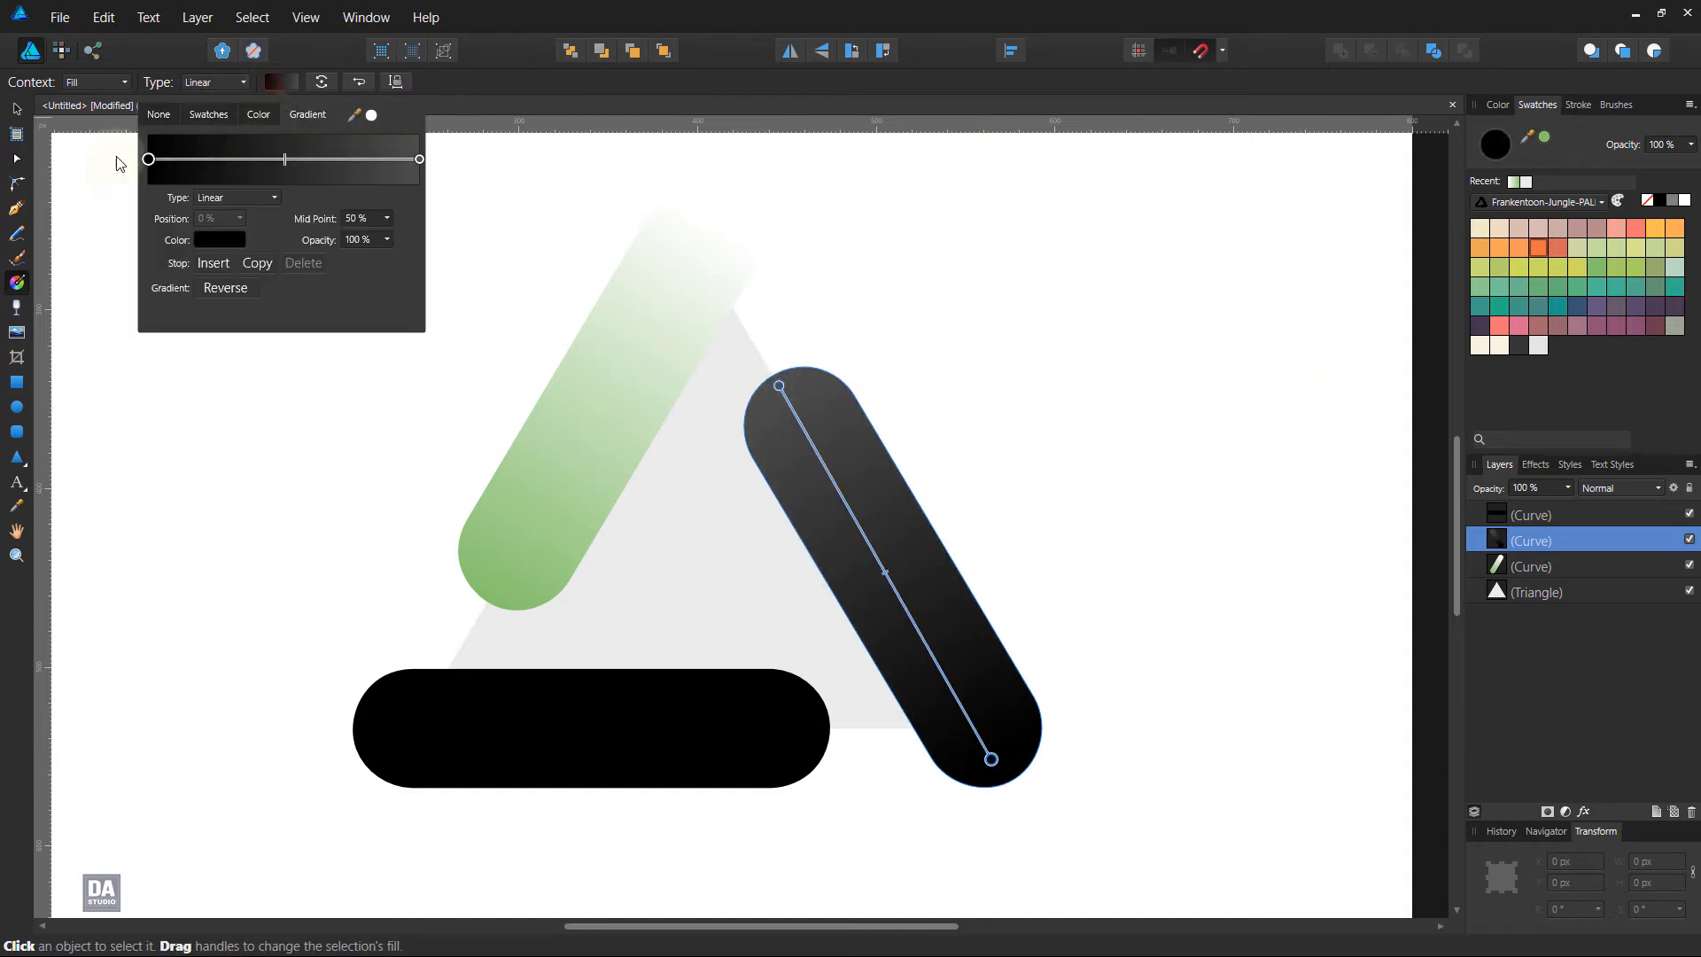
pyautogui.click(220, 247)
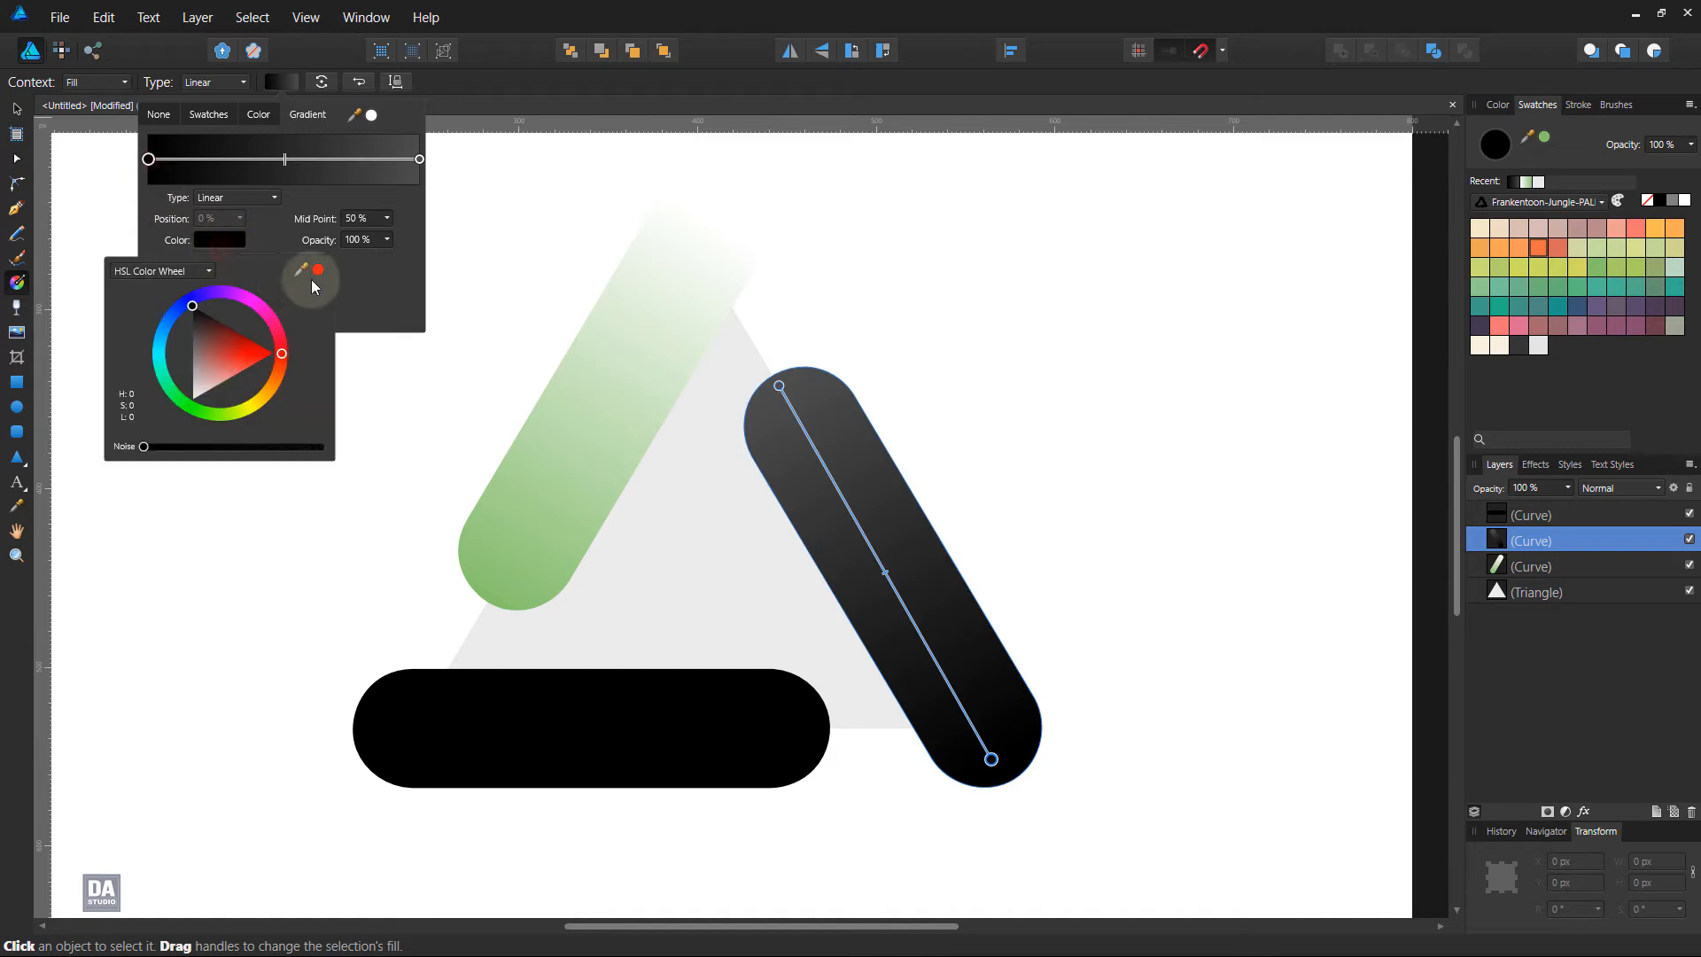
pyautogui.moveTo(318, 271); pyautogui.dragTo(1532, 248)
pyautogui.click(365, 282)
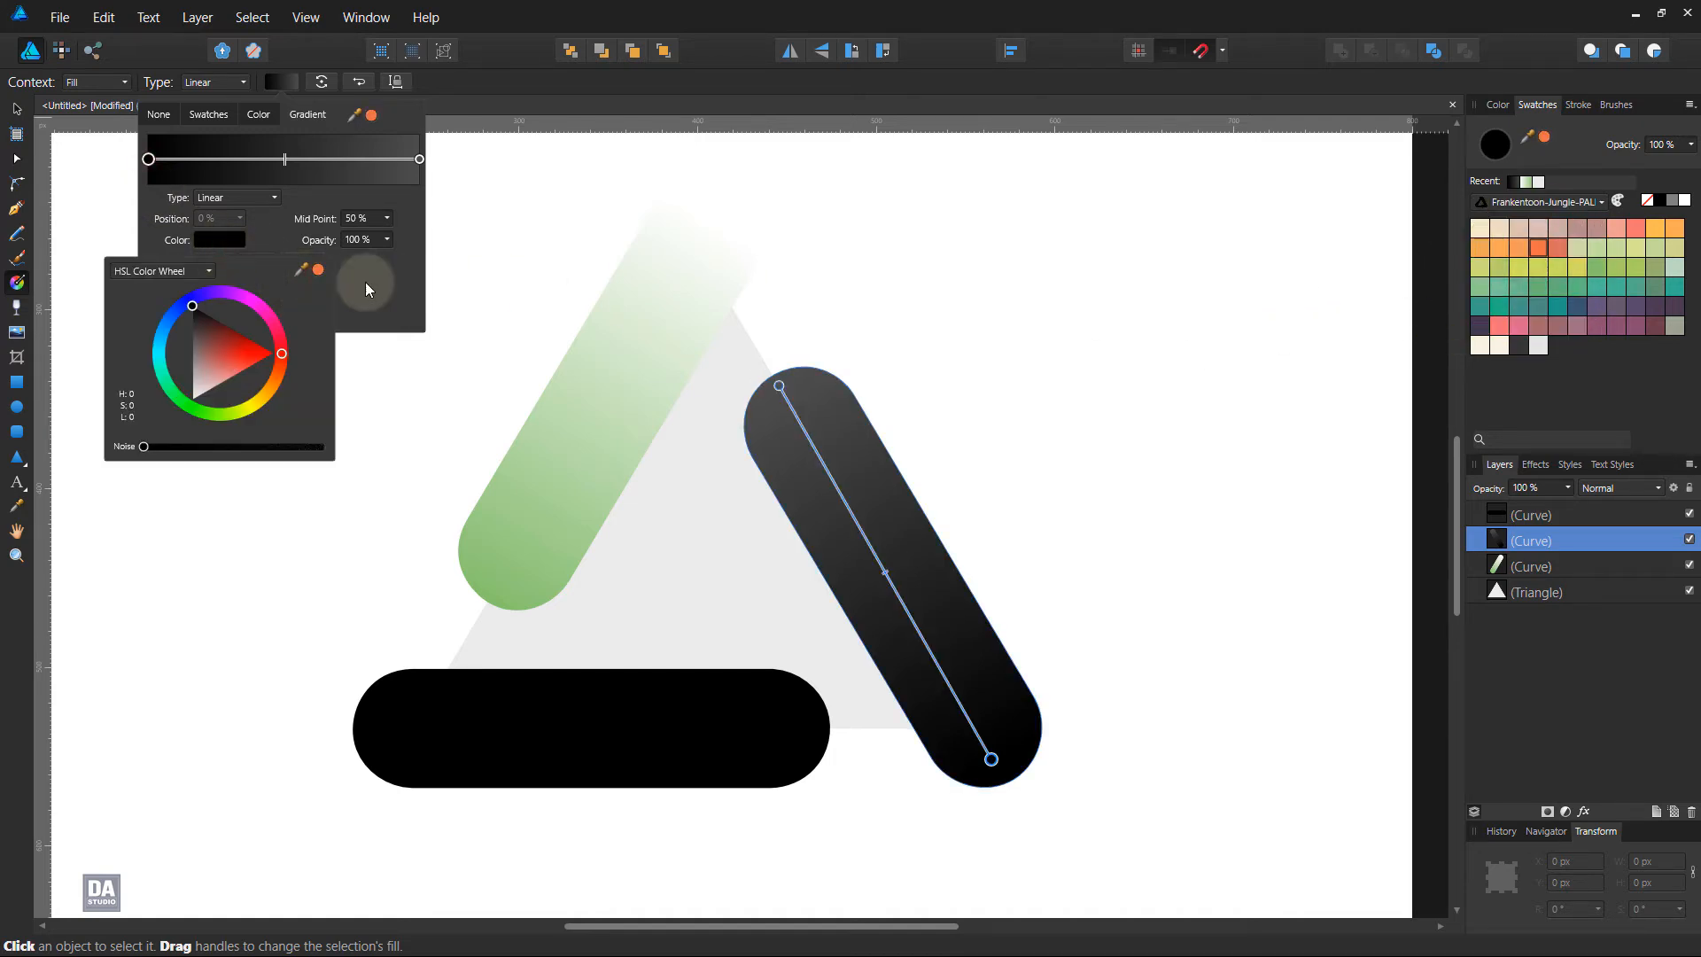
pyautogui.click(319, 271)
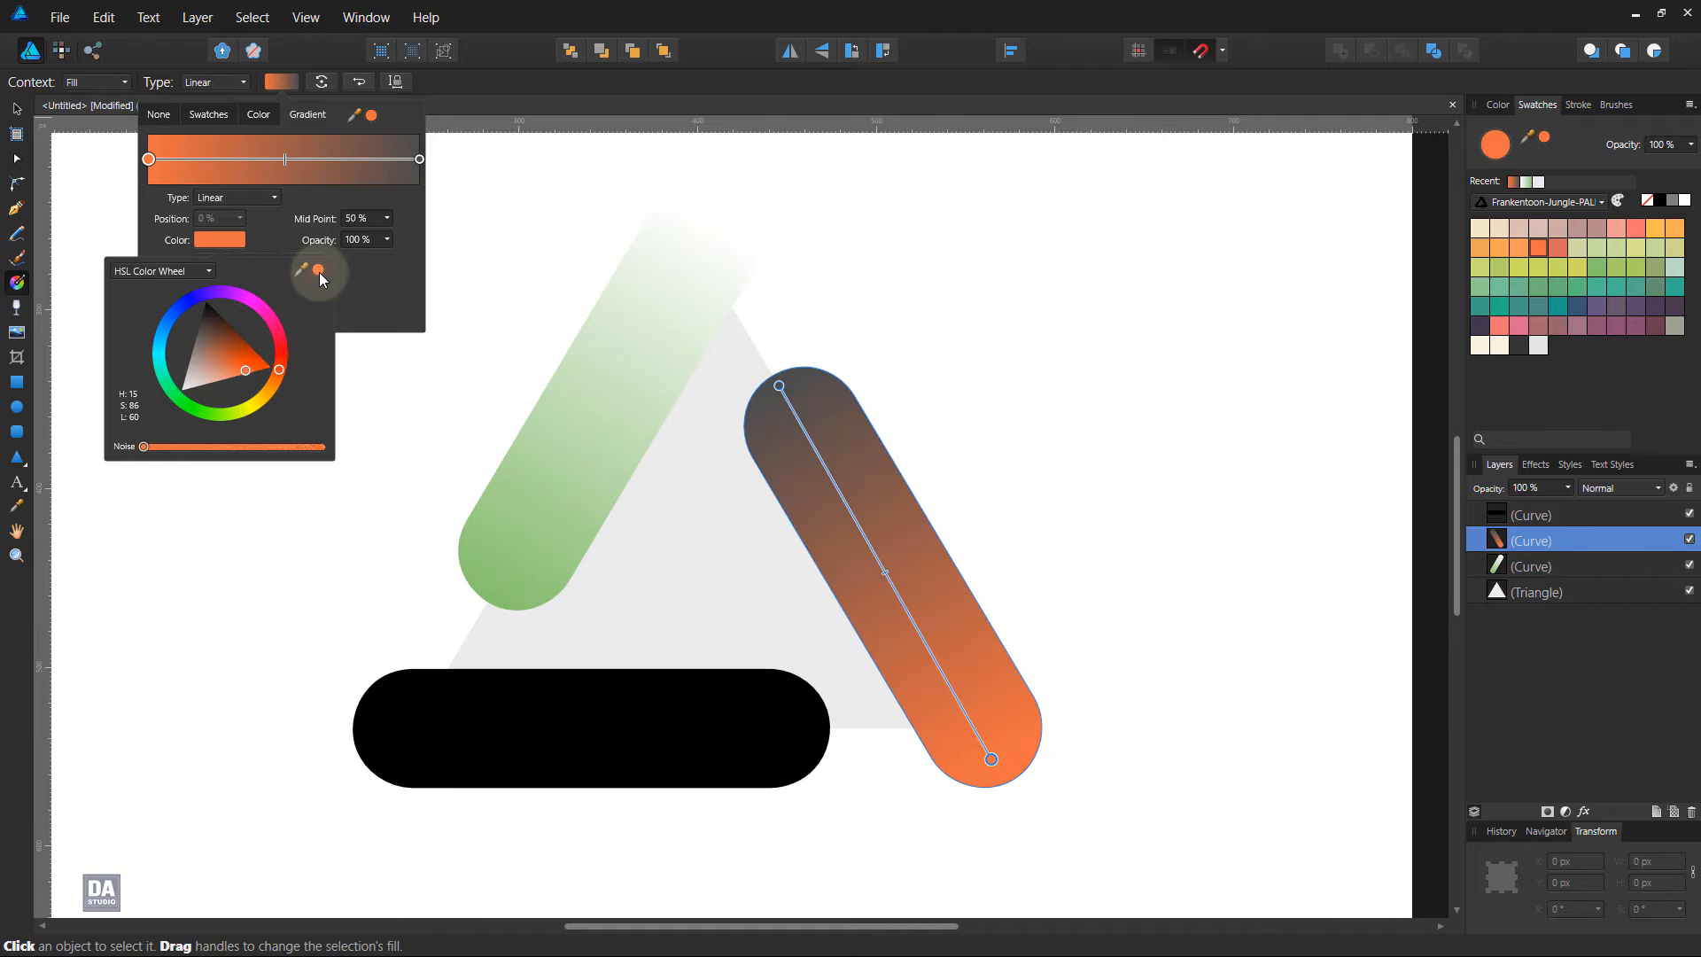
# Set the other end of the right bar's gradient to white and reverse the gradient direction
pyautogui.click(419, 160)
pyautogui.click(228, 248)
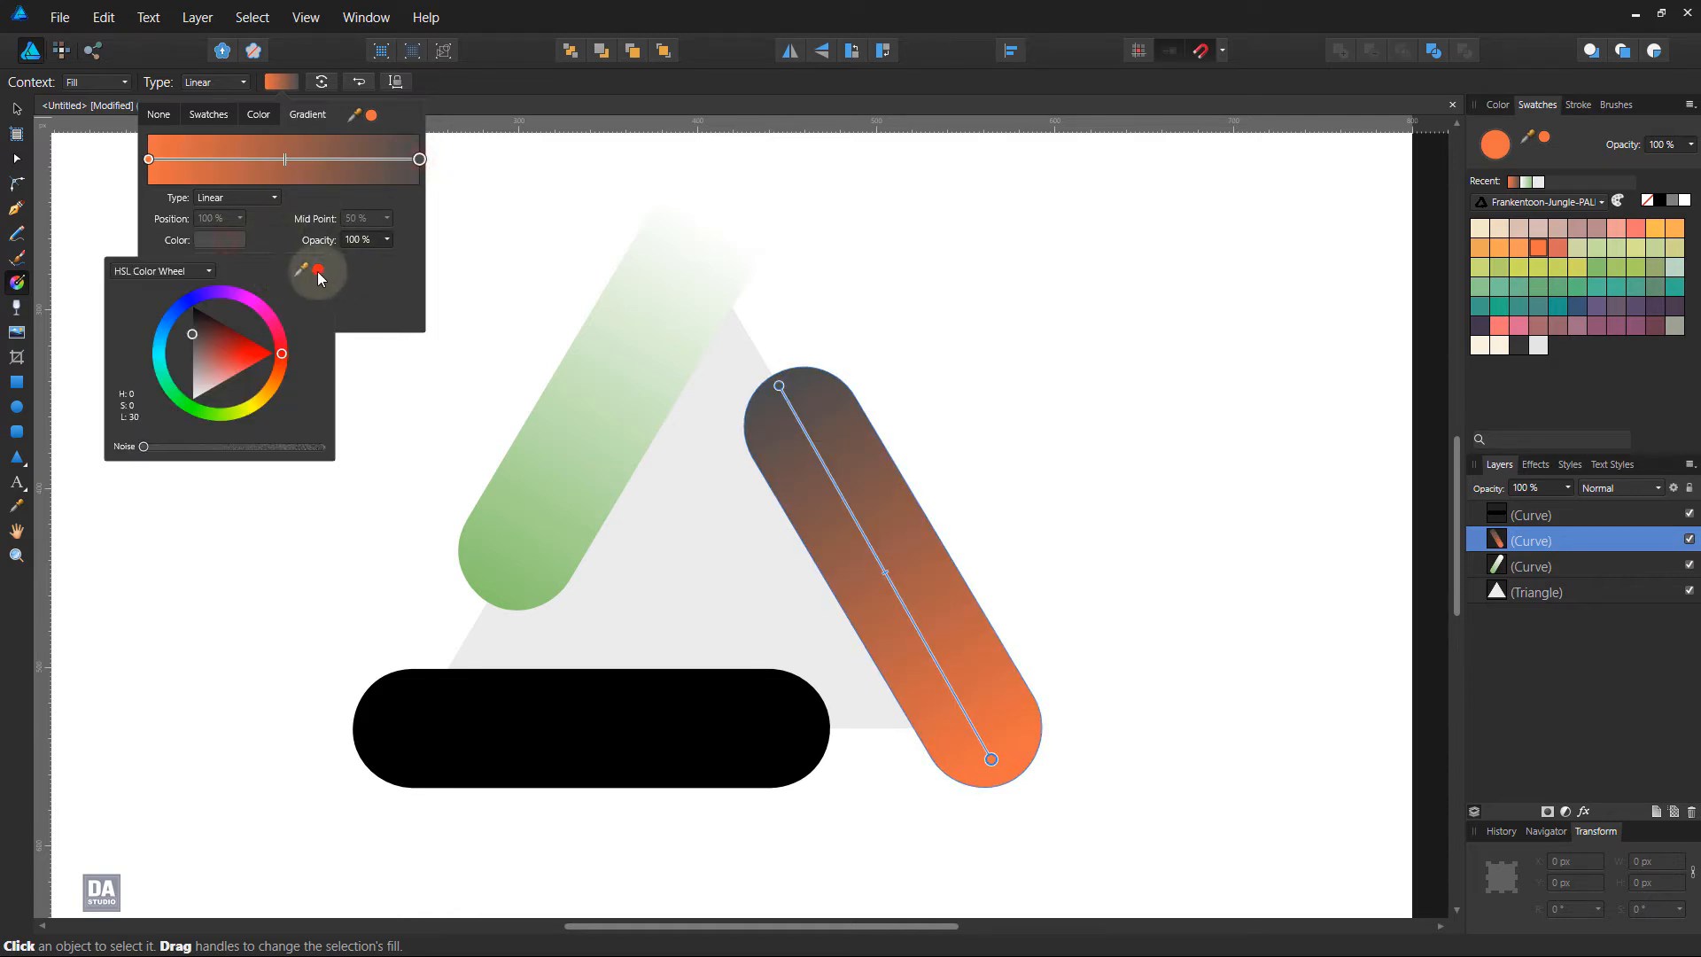
pyautogui.moveTo(192, 359); pyautogui.dragTo(179, 433)
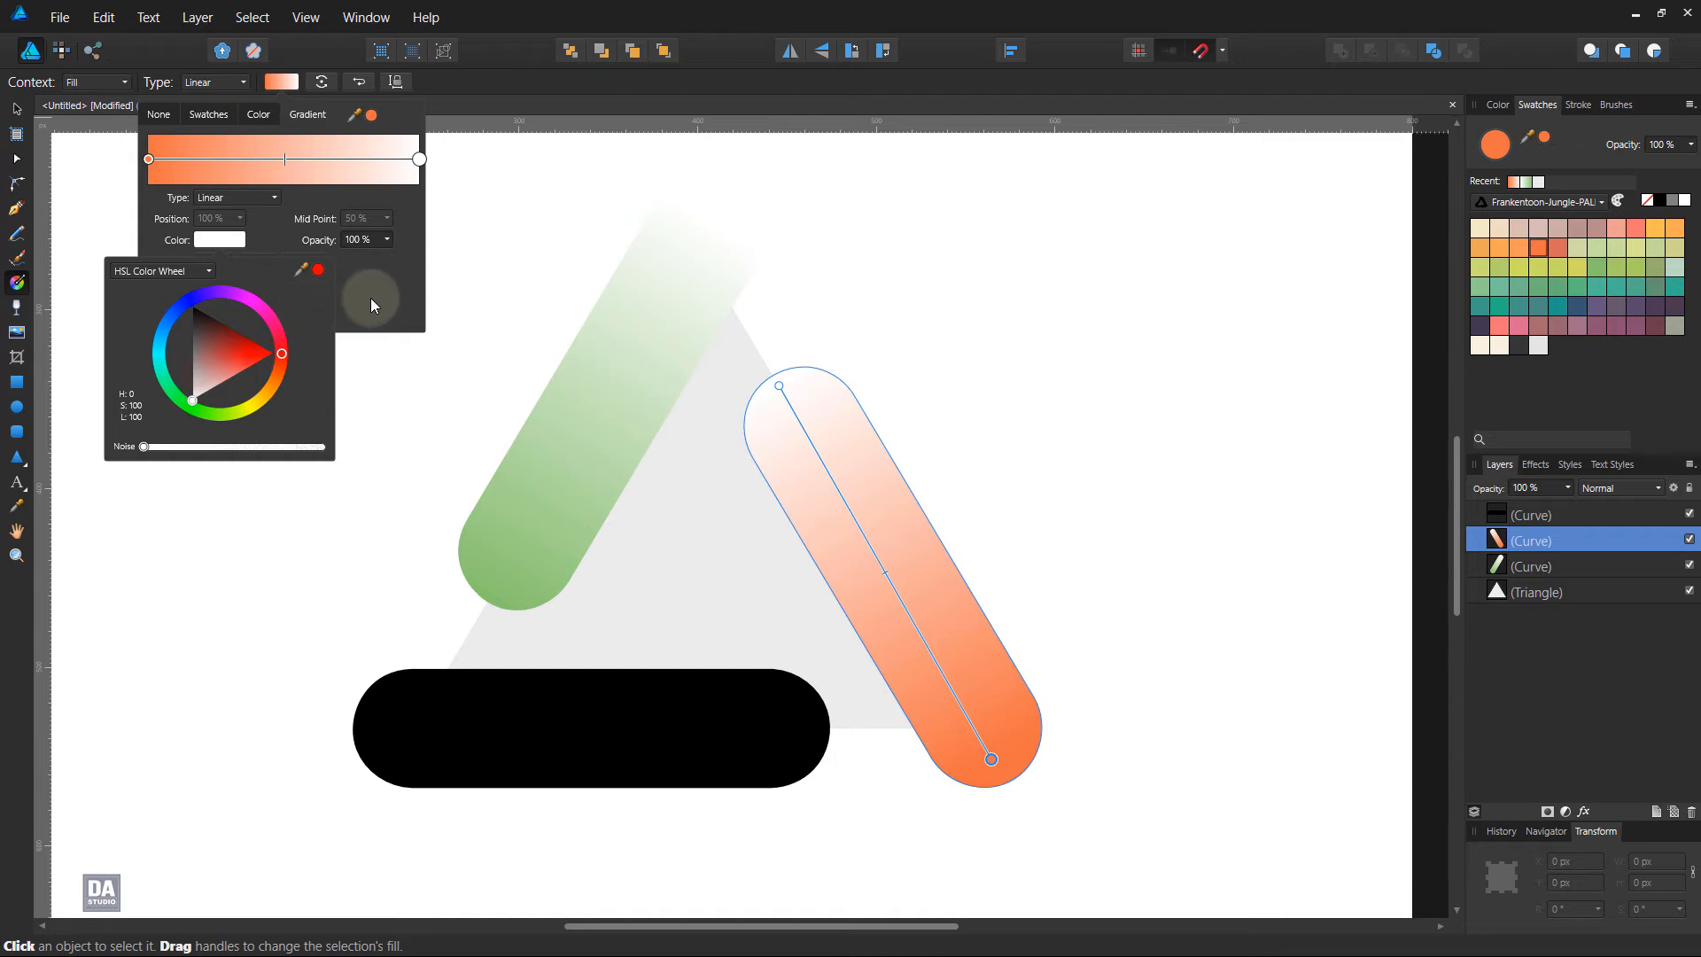
pyautogui.click(282, 82)
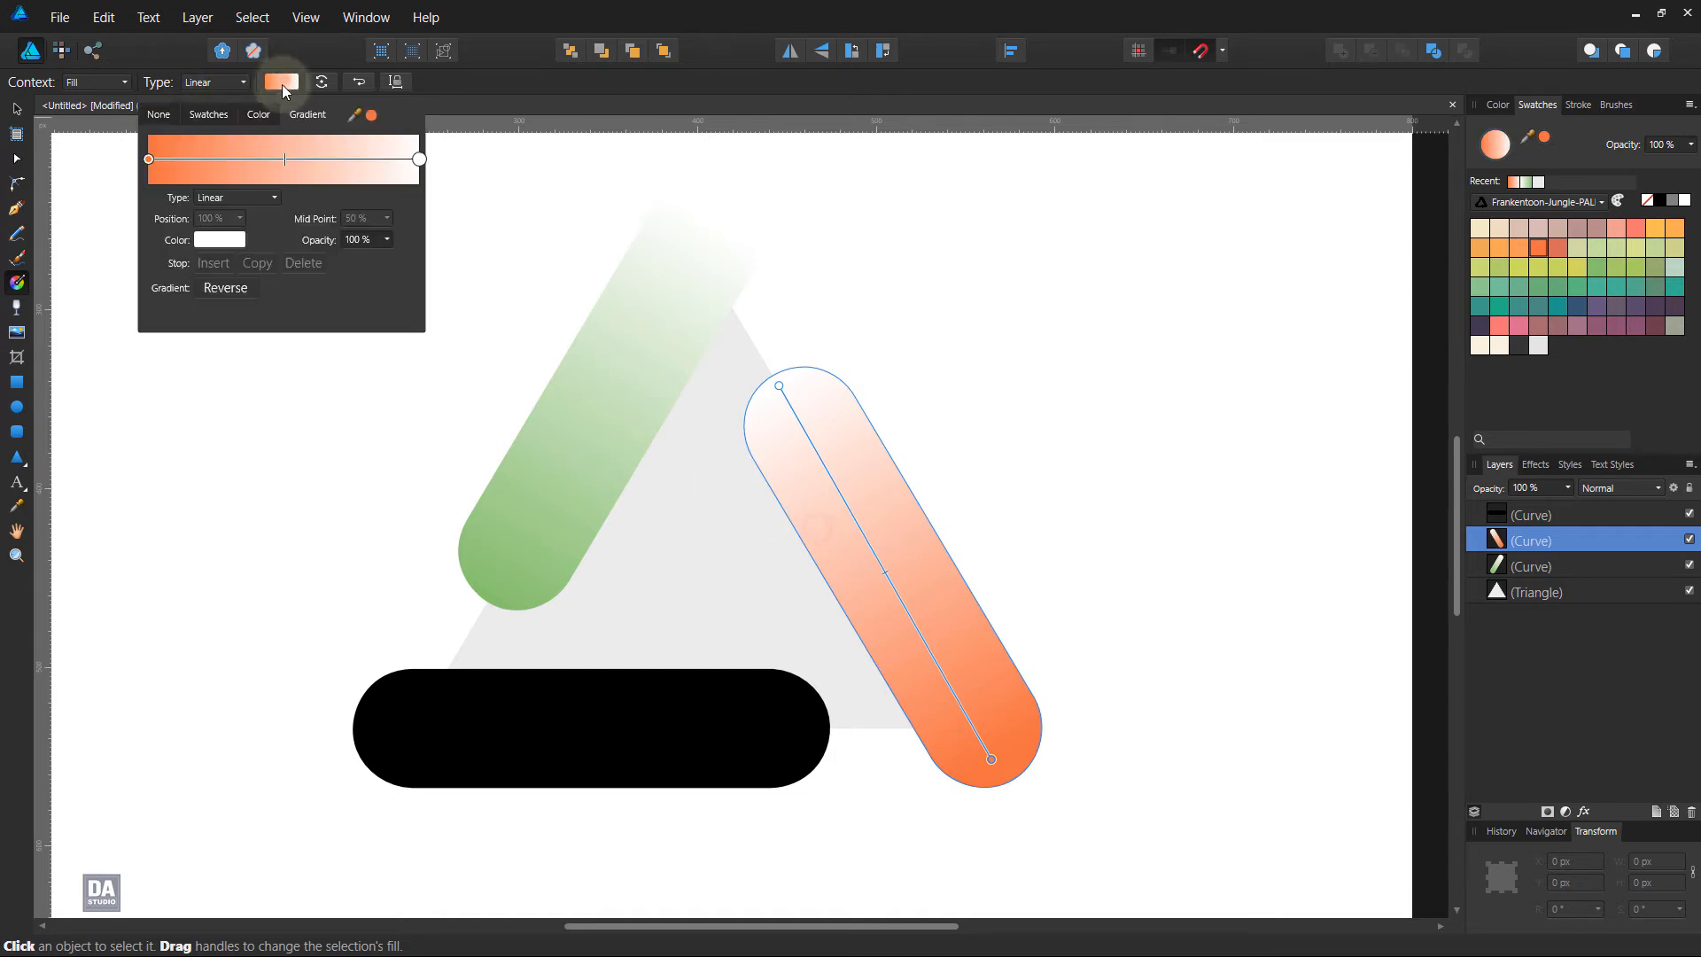
pyautogui.click(223, 287)
# Fill the base bar with a linear gradient from white at its left end to the palette's dark purple at its right end
pyautogui.click(636, 686)
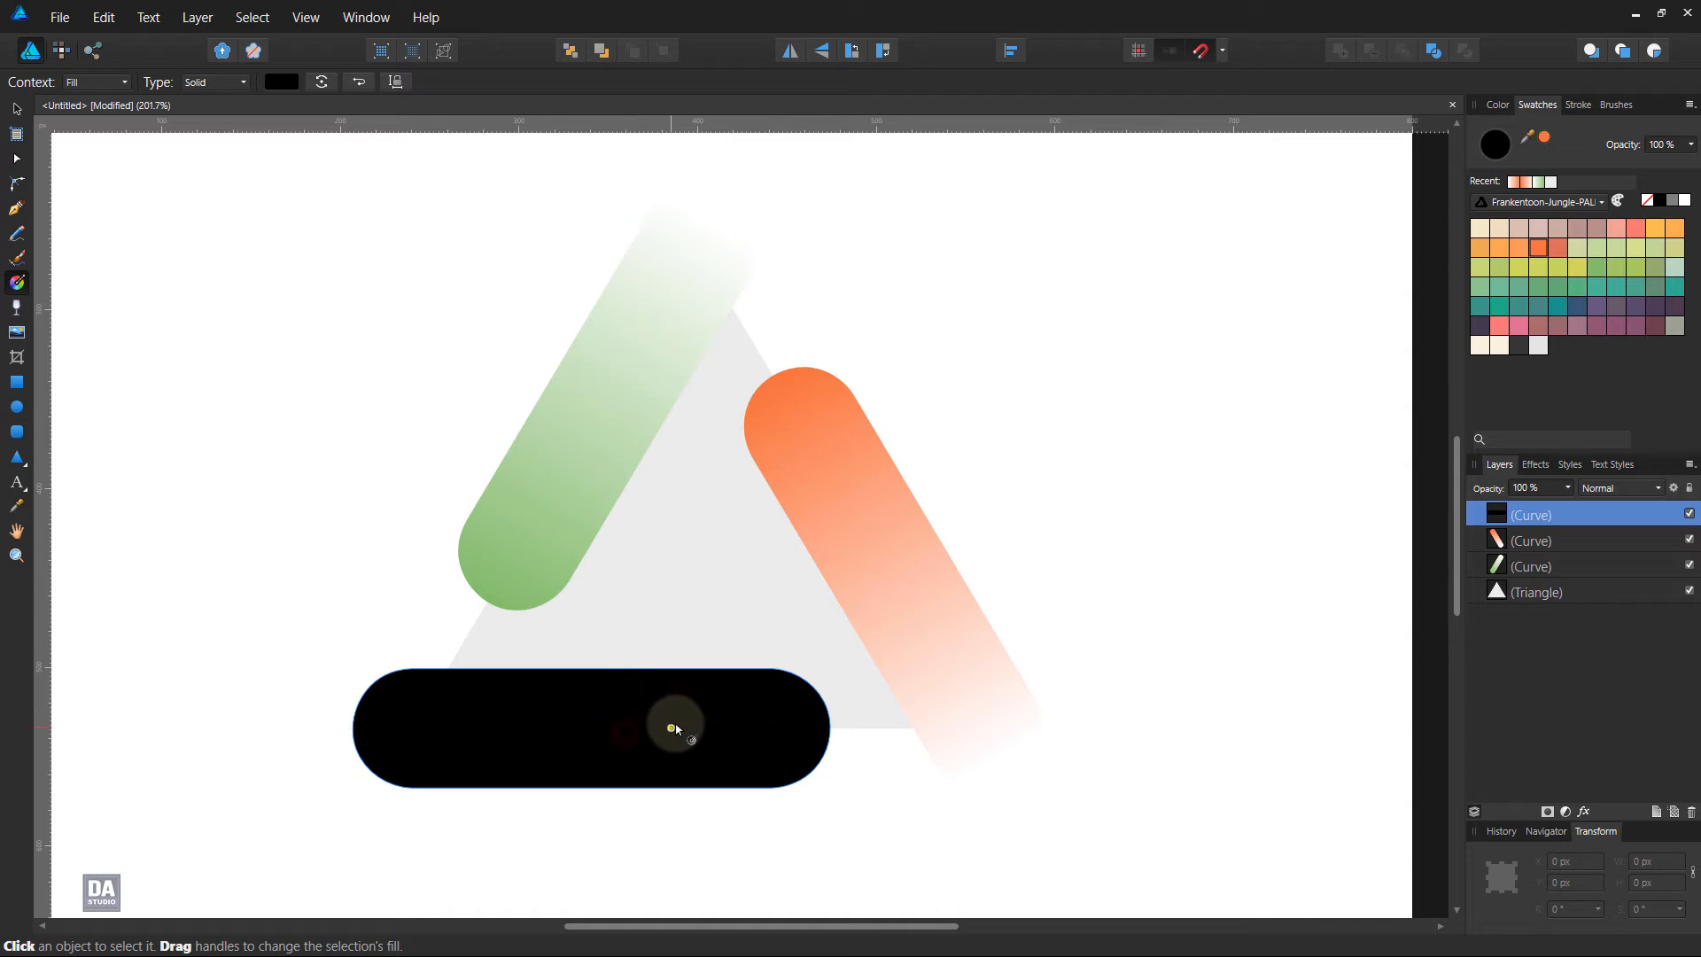
pyautogui.click(282, 82)
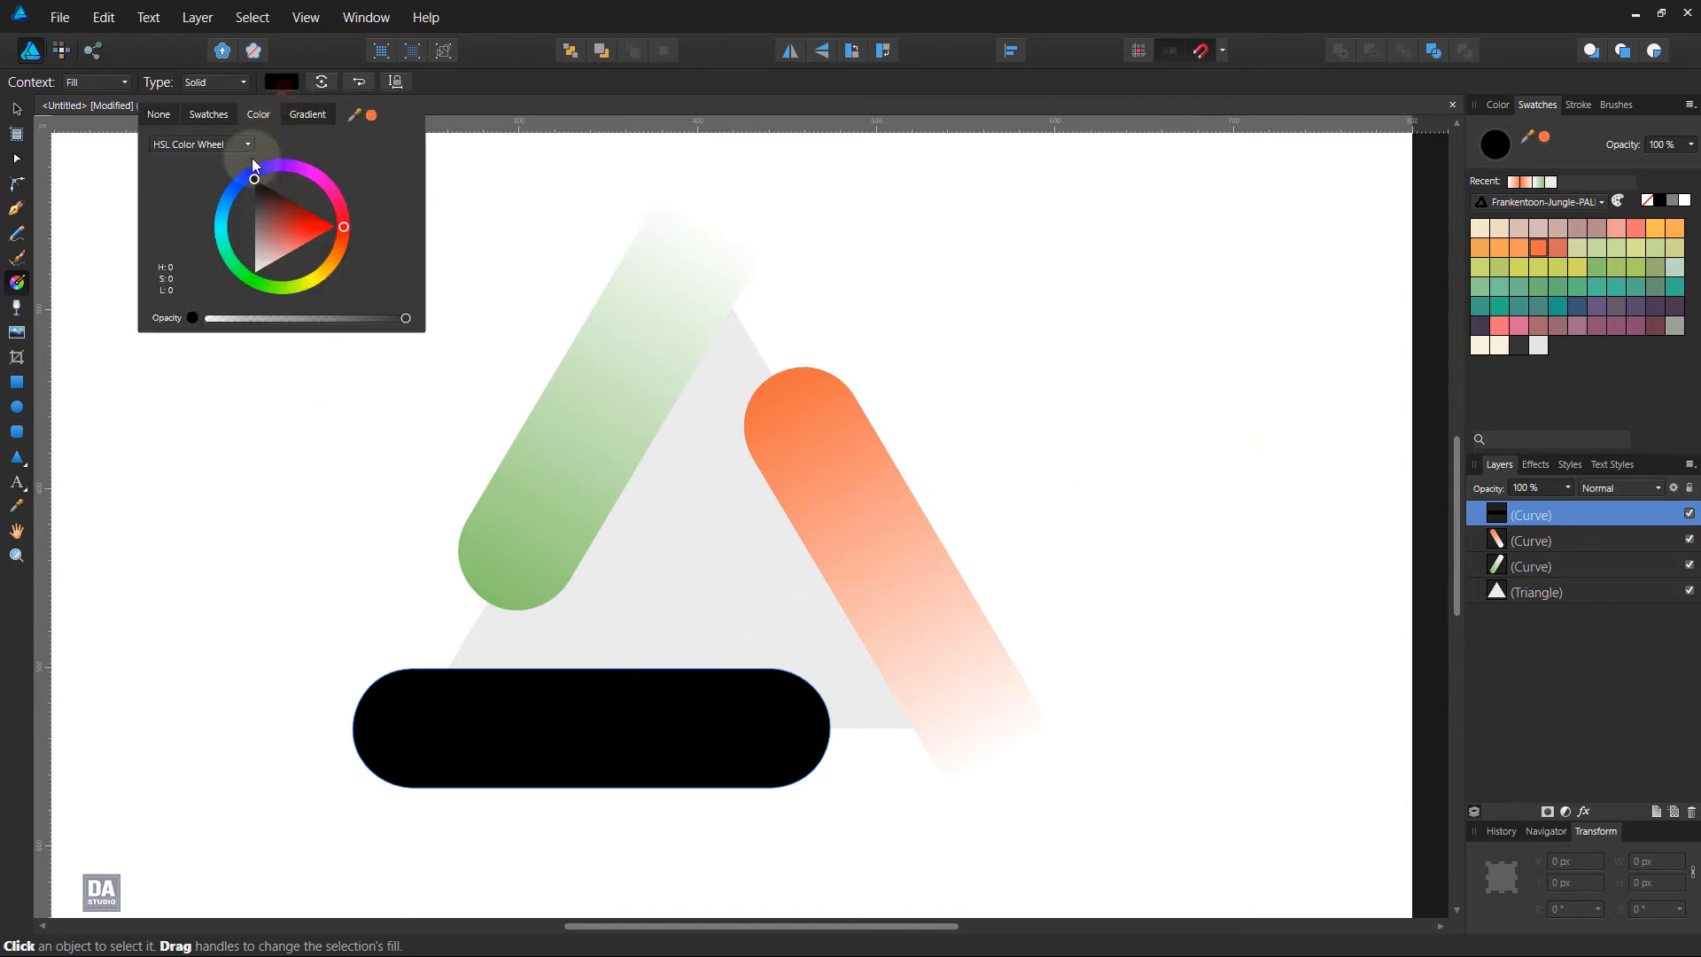
pyautogui.click(286, 117)
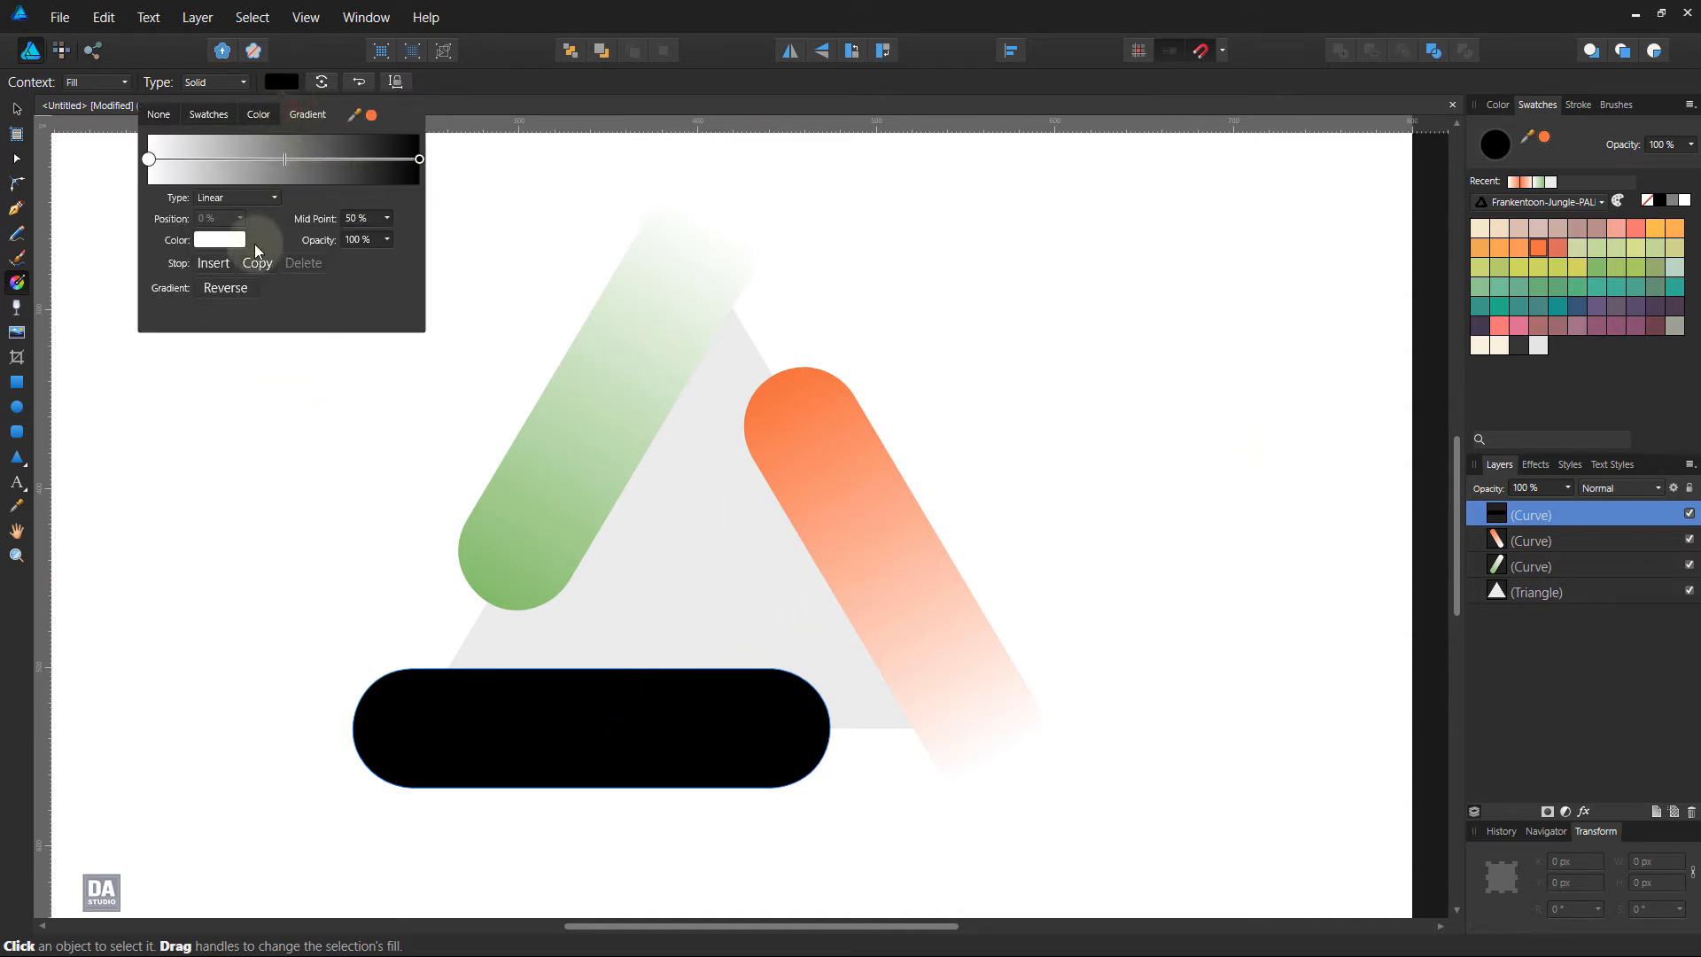
pyautogui.click(419, 160)
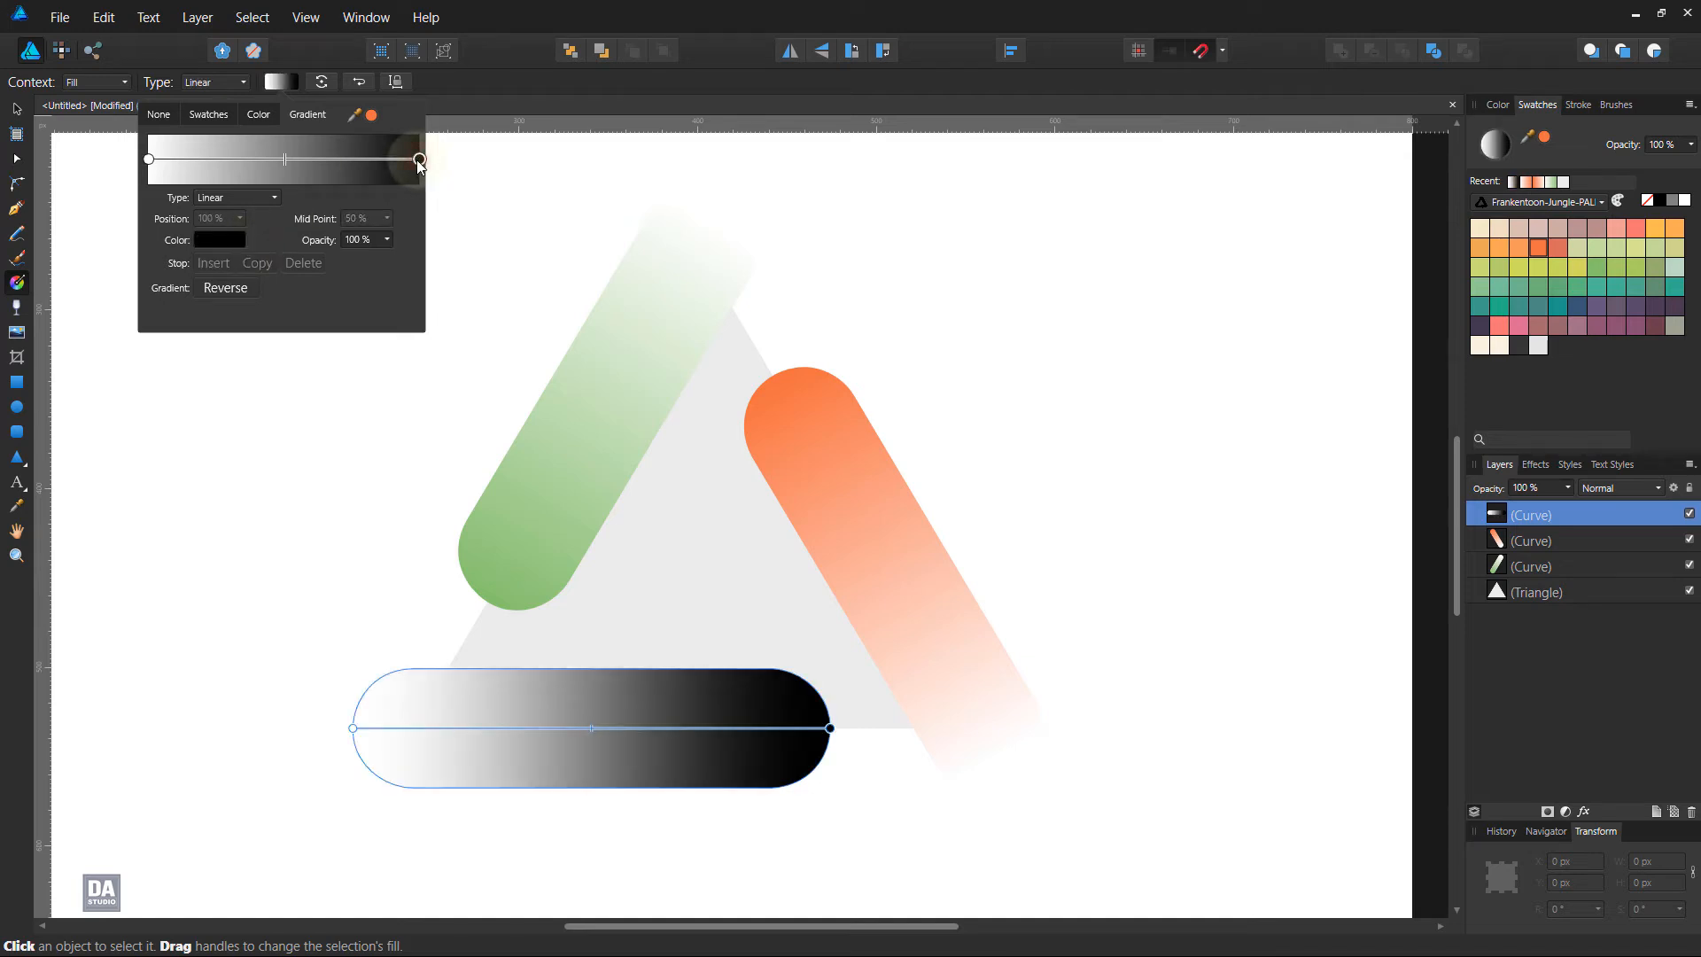
pyautogui.click(204, 242)
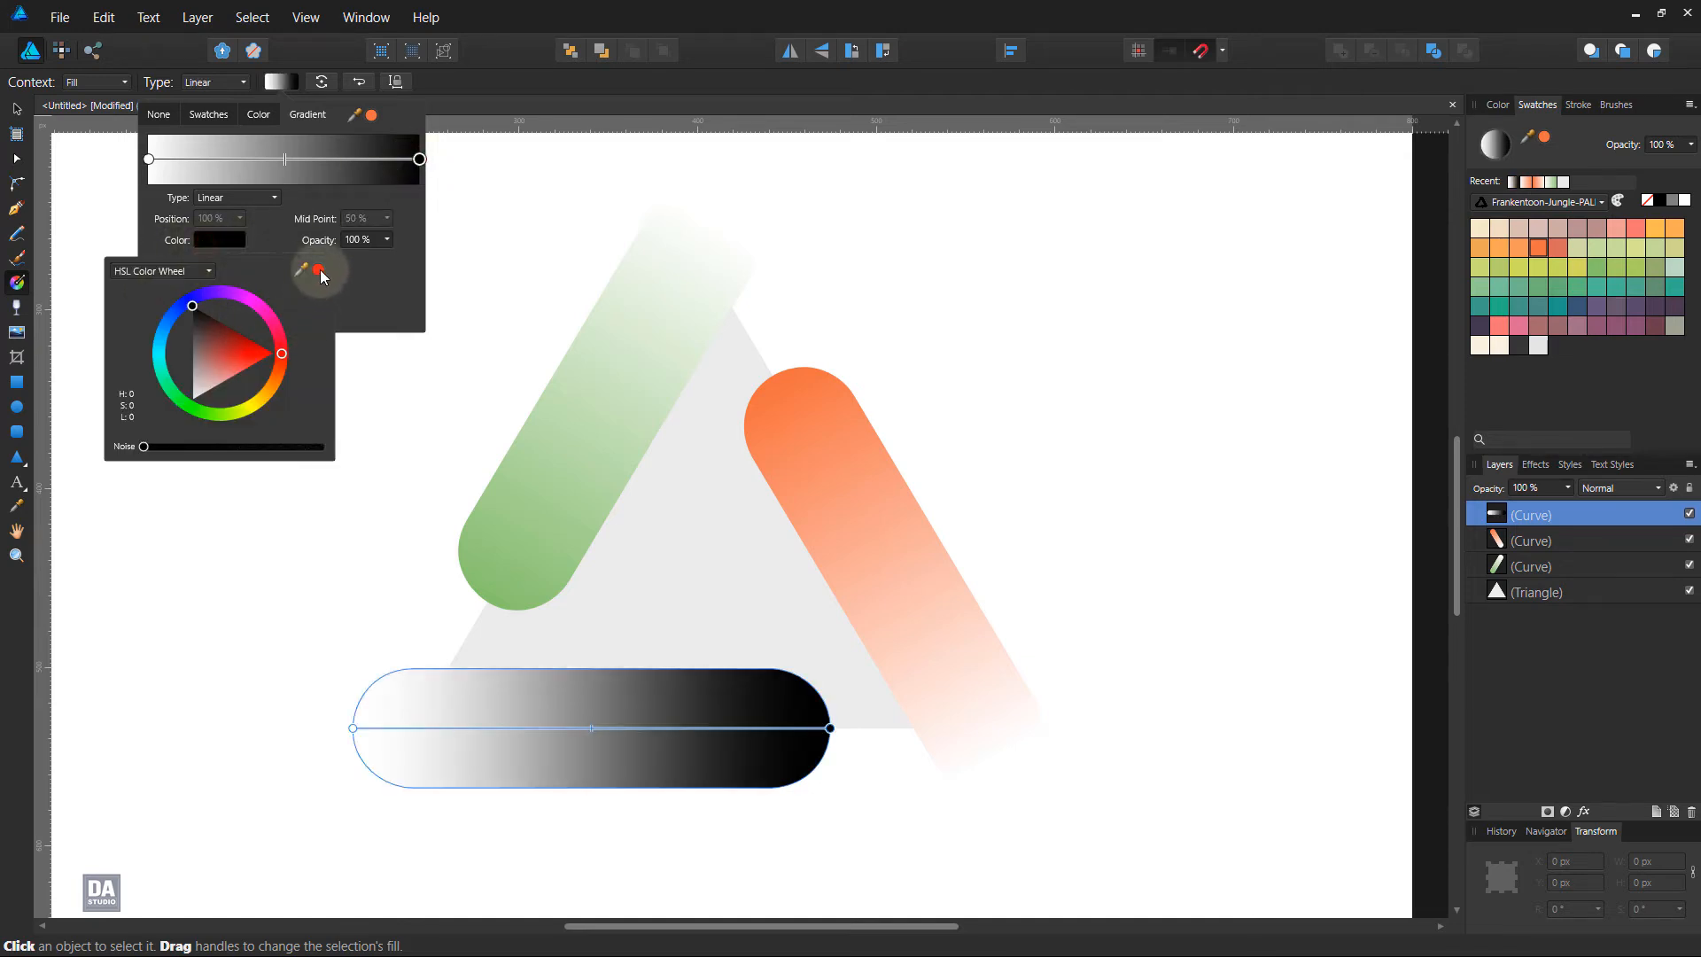
pyautogui.moveTo(320, 269); pyautogui.dragTo(1476, 331)
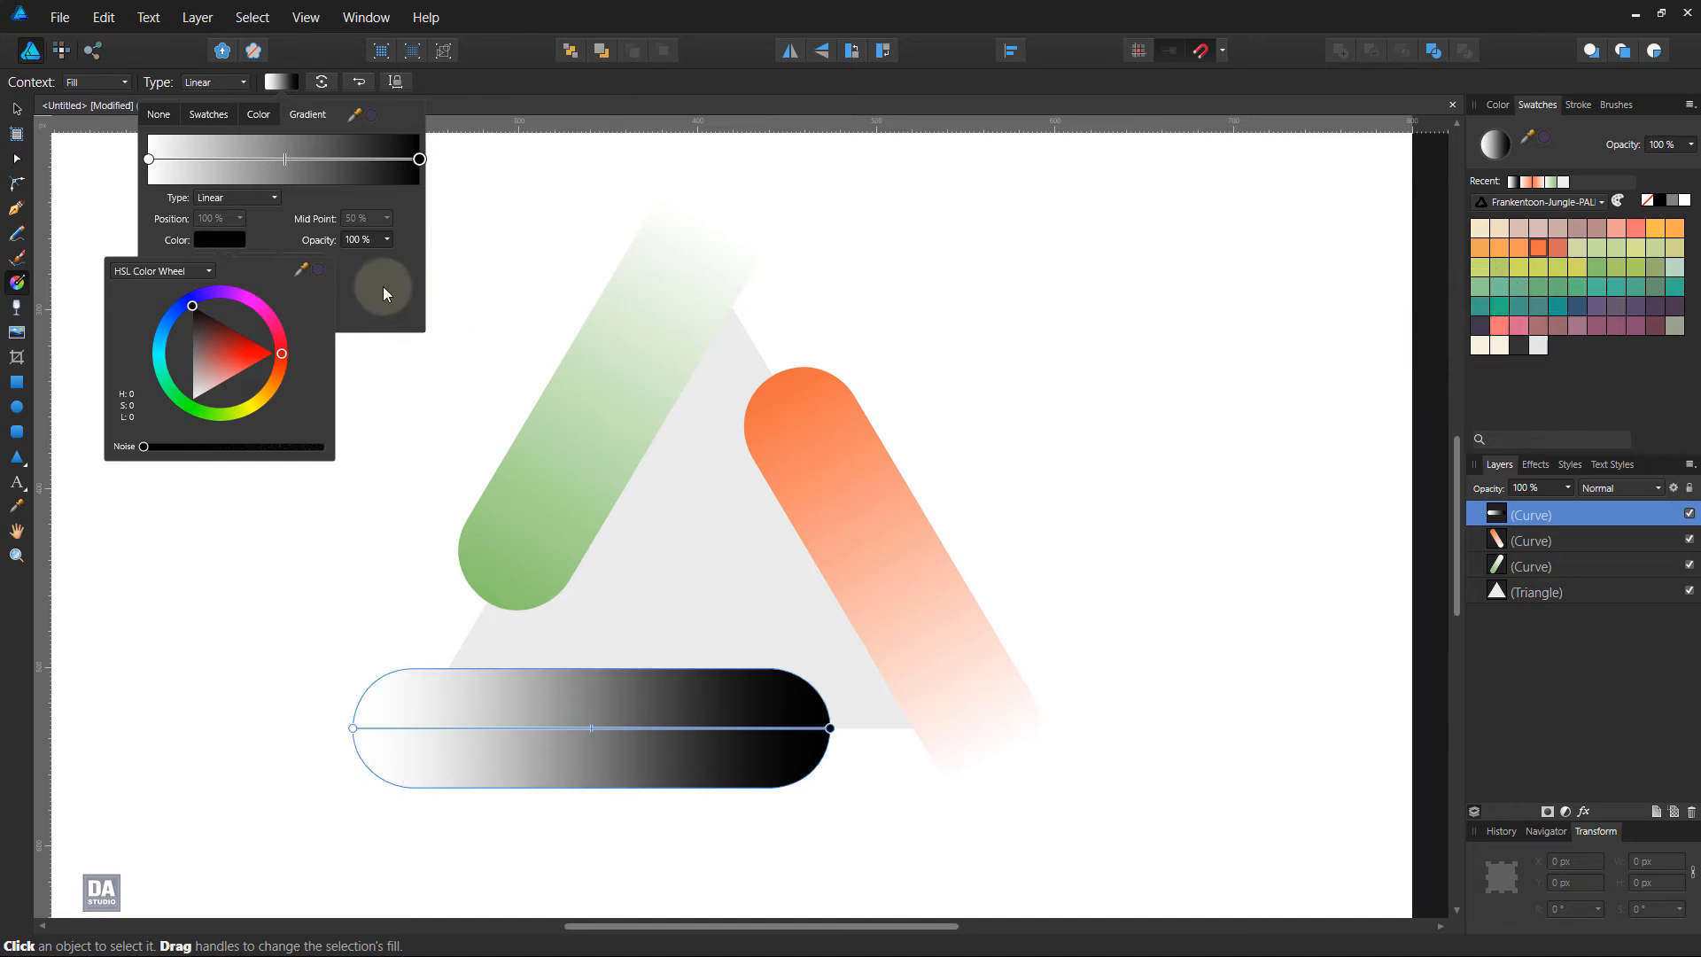
pyautogui.click(317, 268)
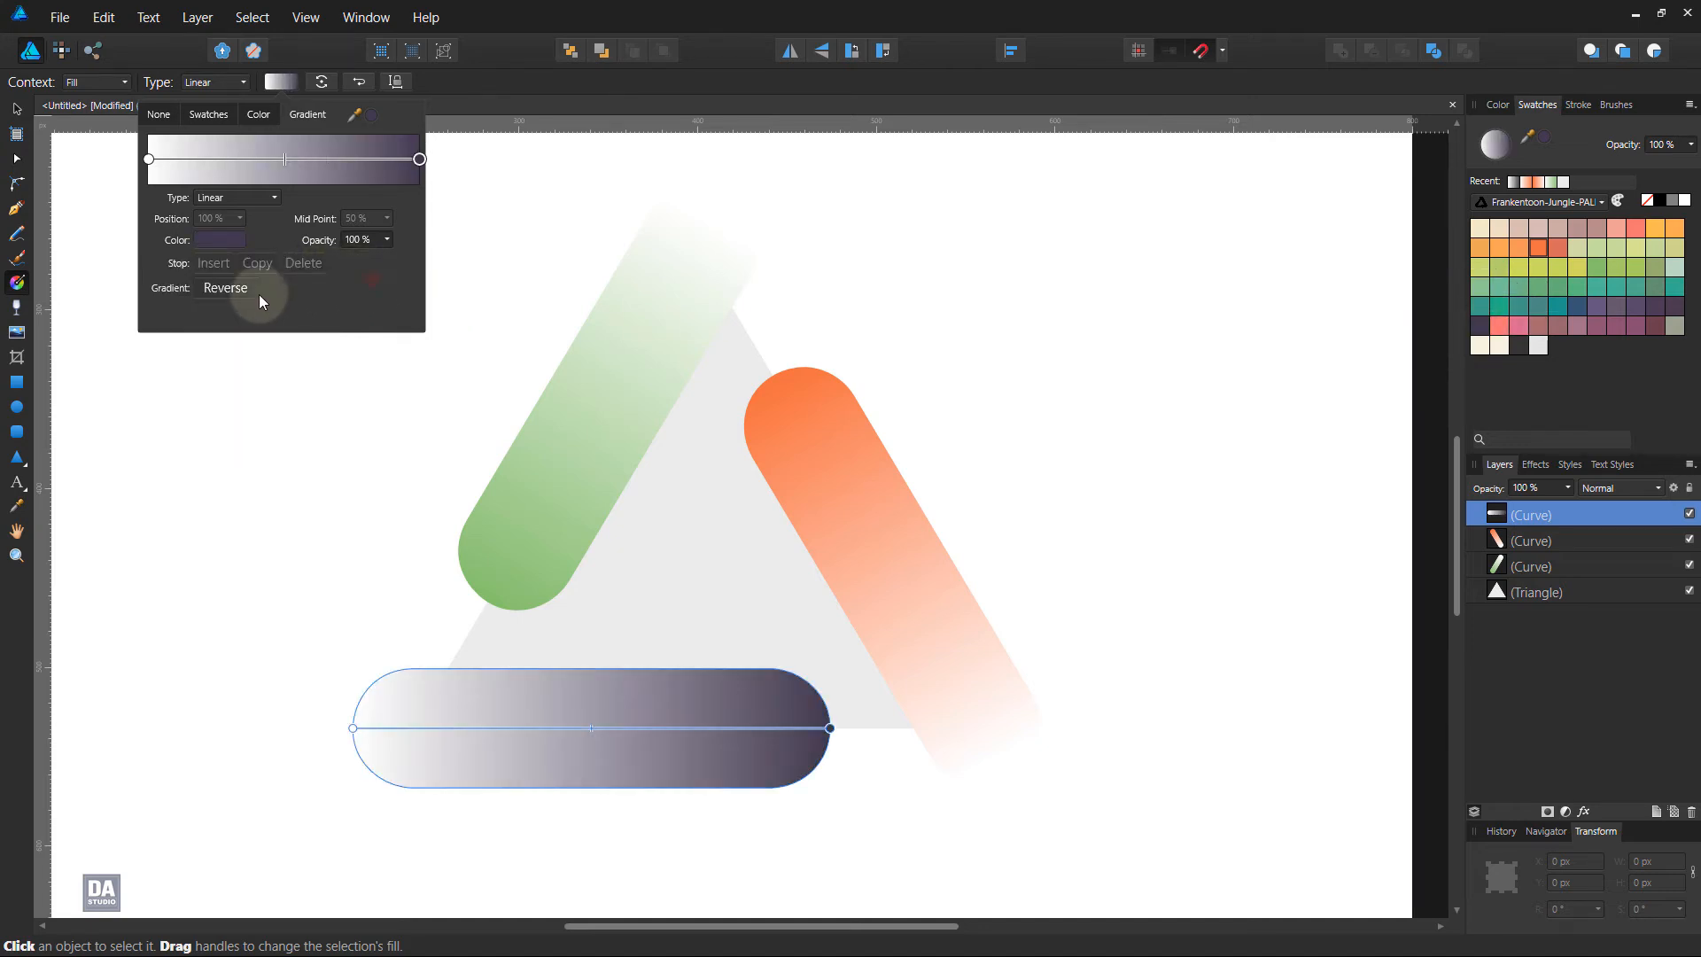
pyautogui.click(241, 292)
pyautogui.click(241, 292)
# With nothing selected, choose the palette's medium green as fill and draw a circle about 22 px wide centred on the triangle's top corner
pyautogui.click(18, 111)
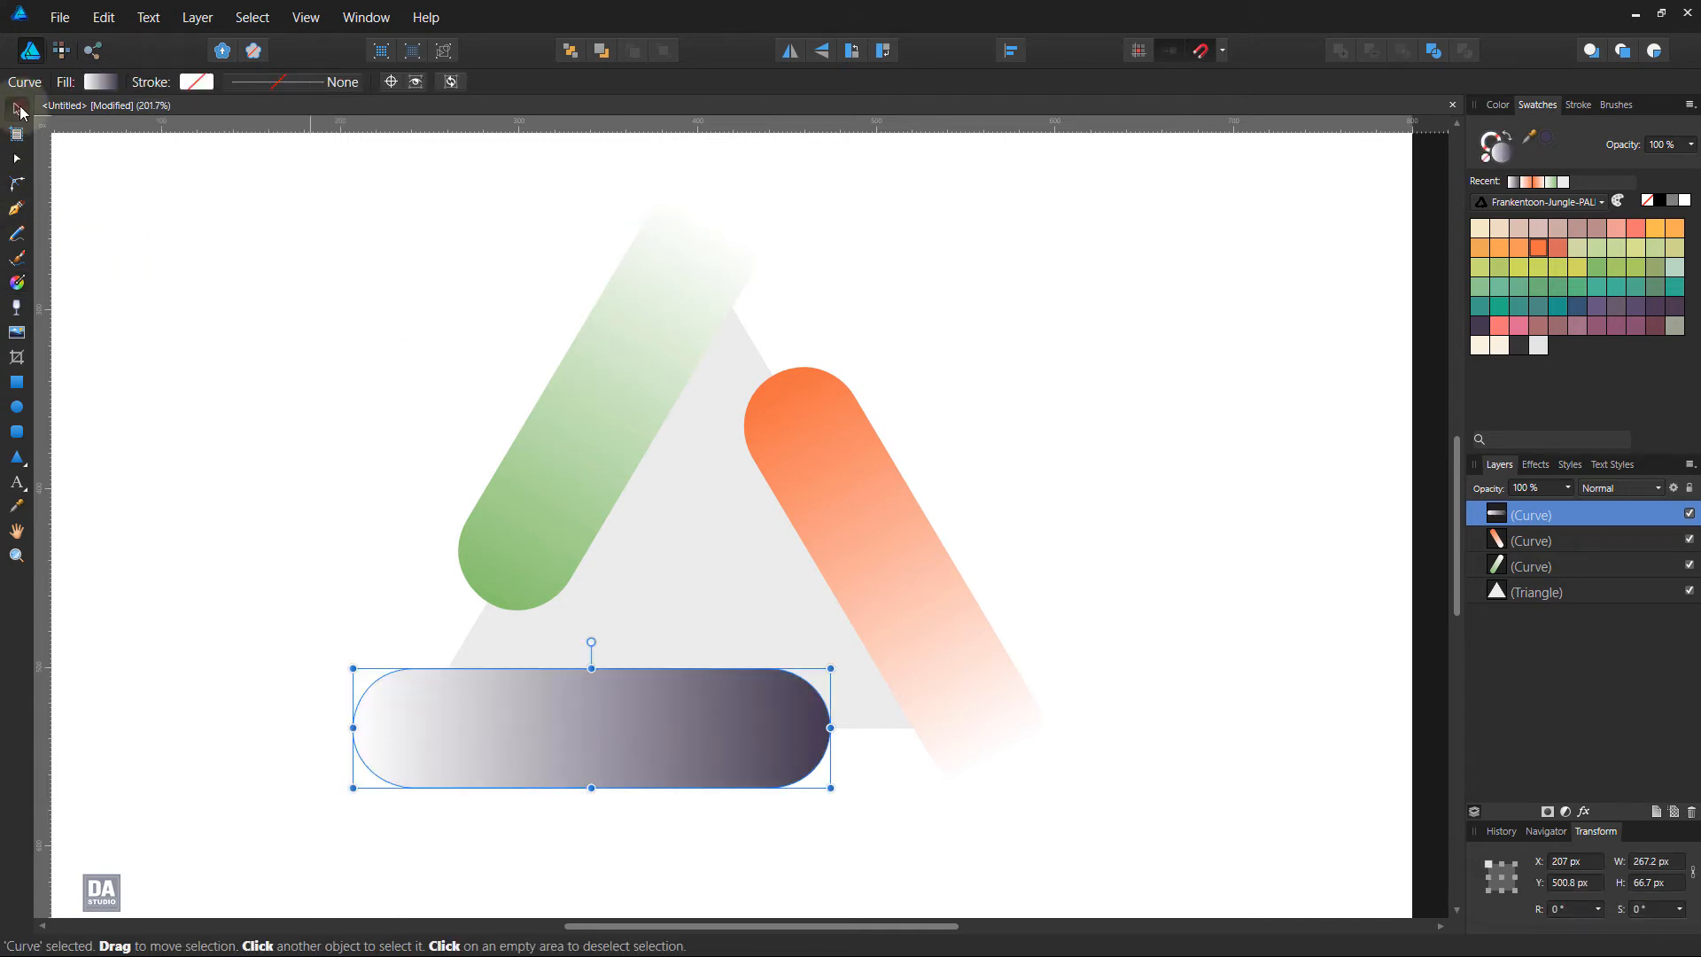
pyautogui.click(296, 364)
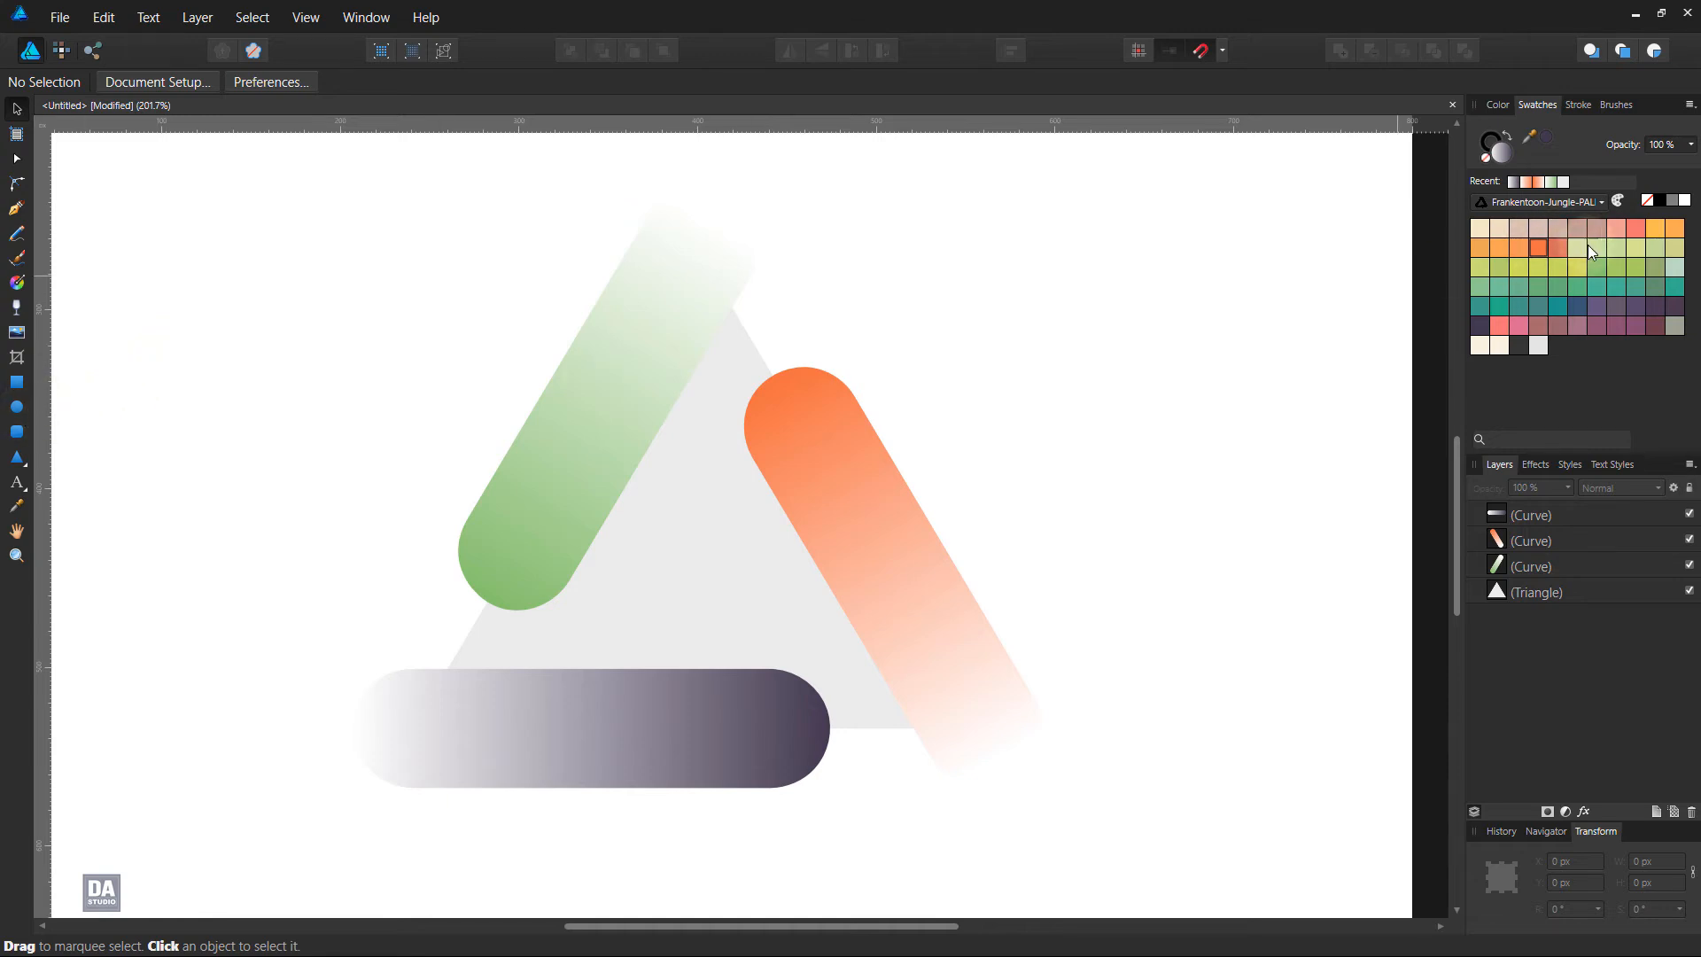
pyautogui.click(1595, 268)
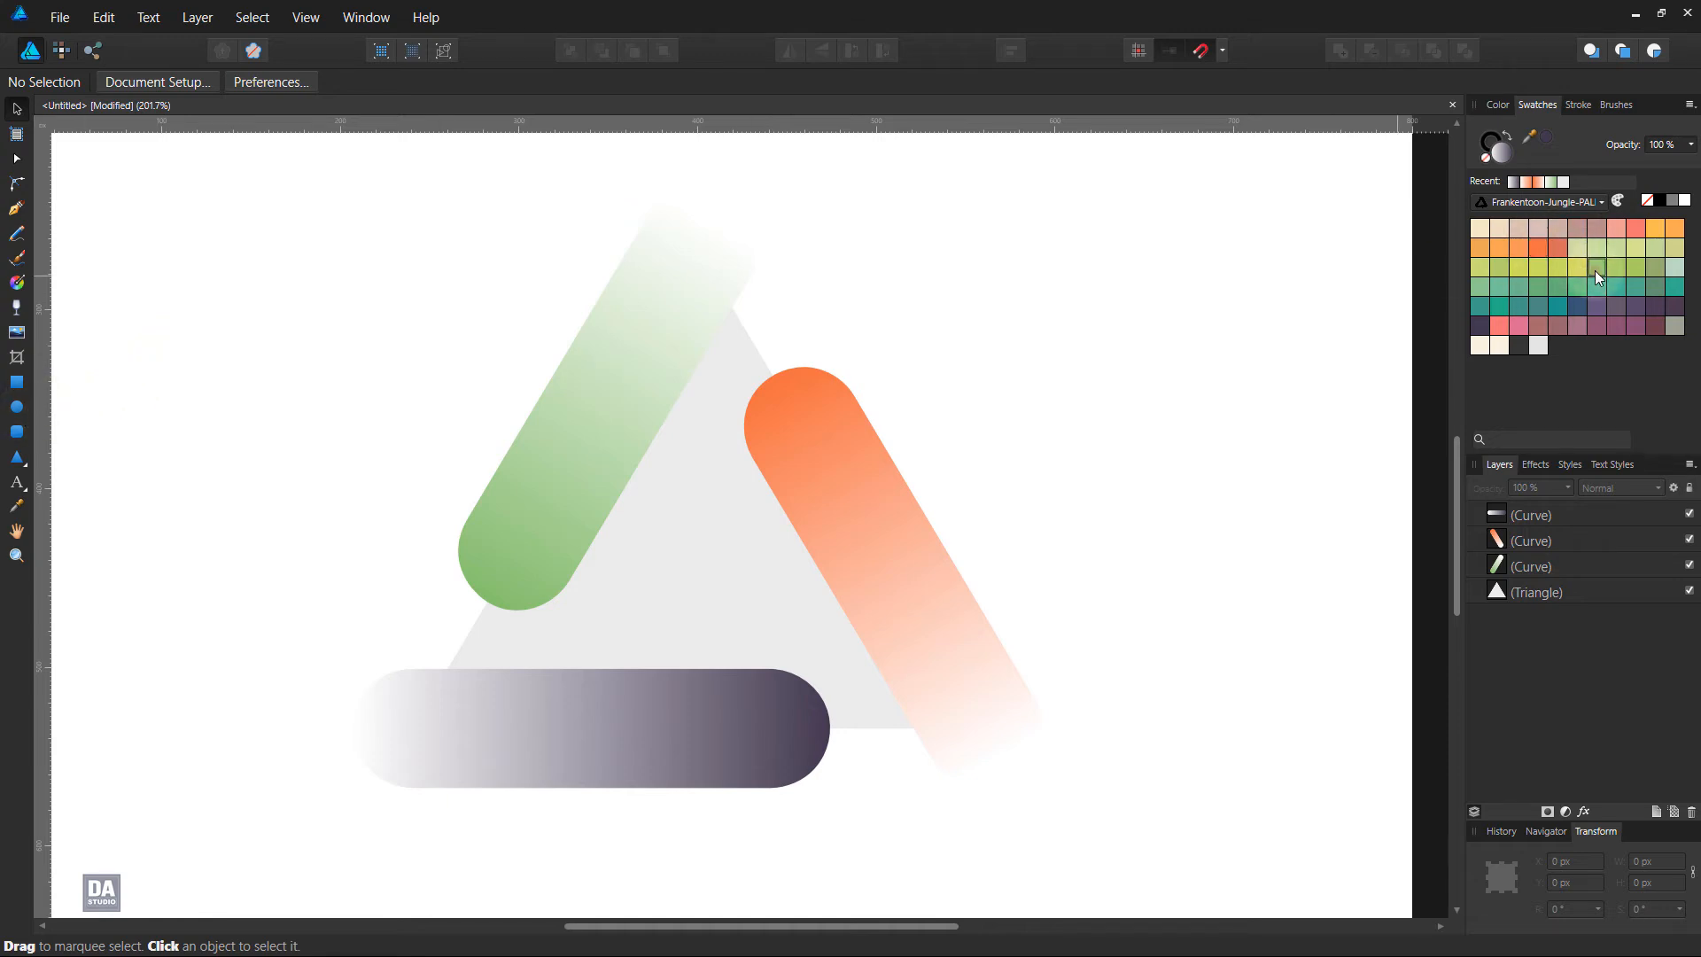
pyautogui.click(18, 411)
pyautogui.press('space')
pyautogui.moveTo(710, 280); pyautogui.dragTo(690, 308)
# Set the circle's stroke width to 0 pt and enlarge it around its centre to about 66.6 px to match the bar's rounded end
pyautogui.click(1580, 108)
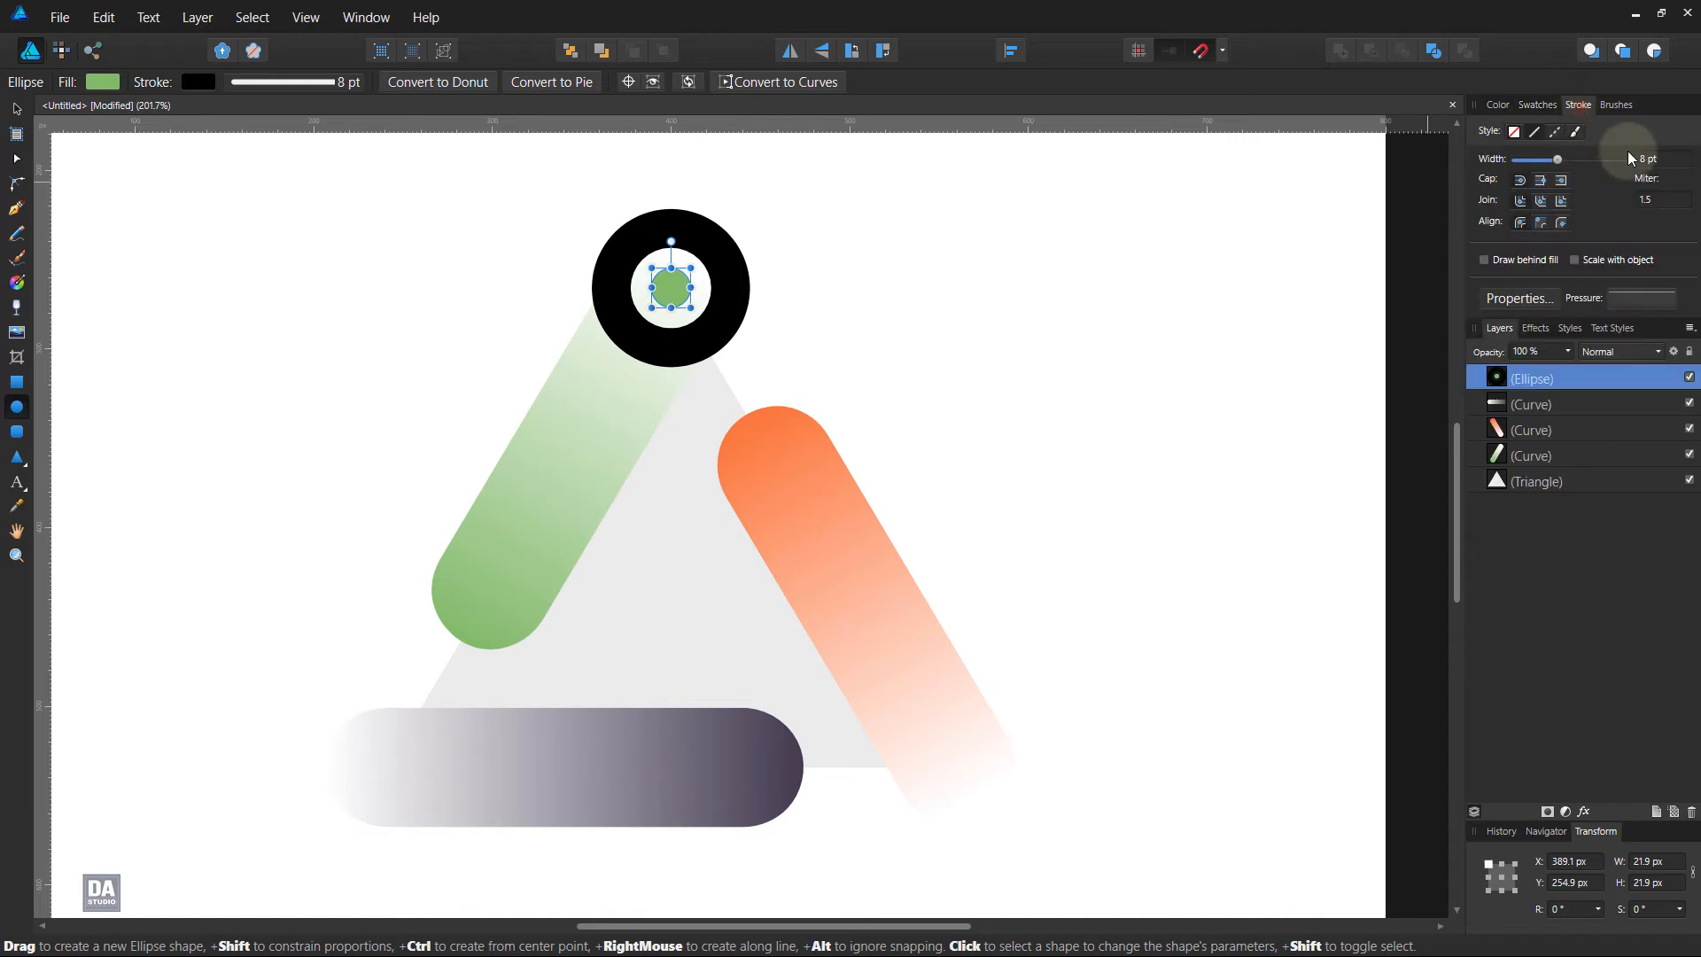
pyautogui.scroll(-4, 1650, 167)
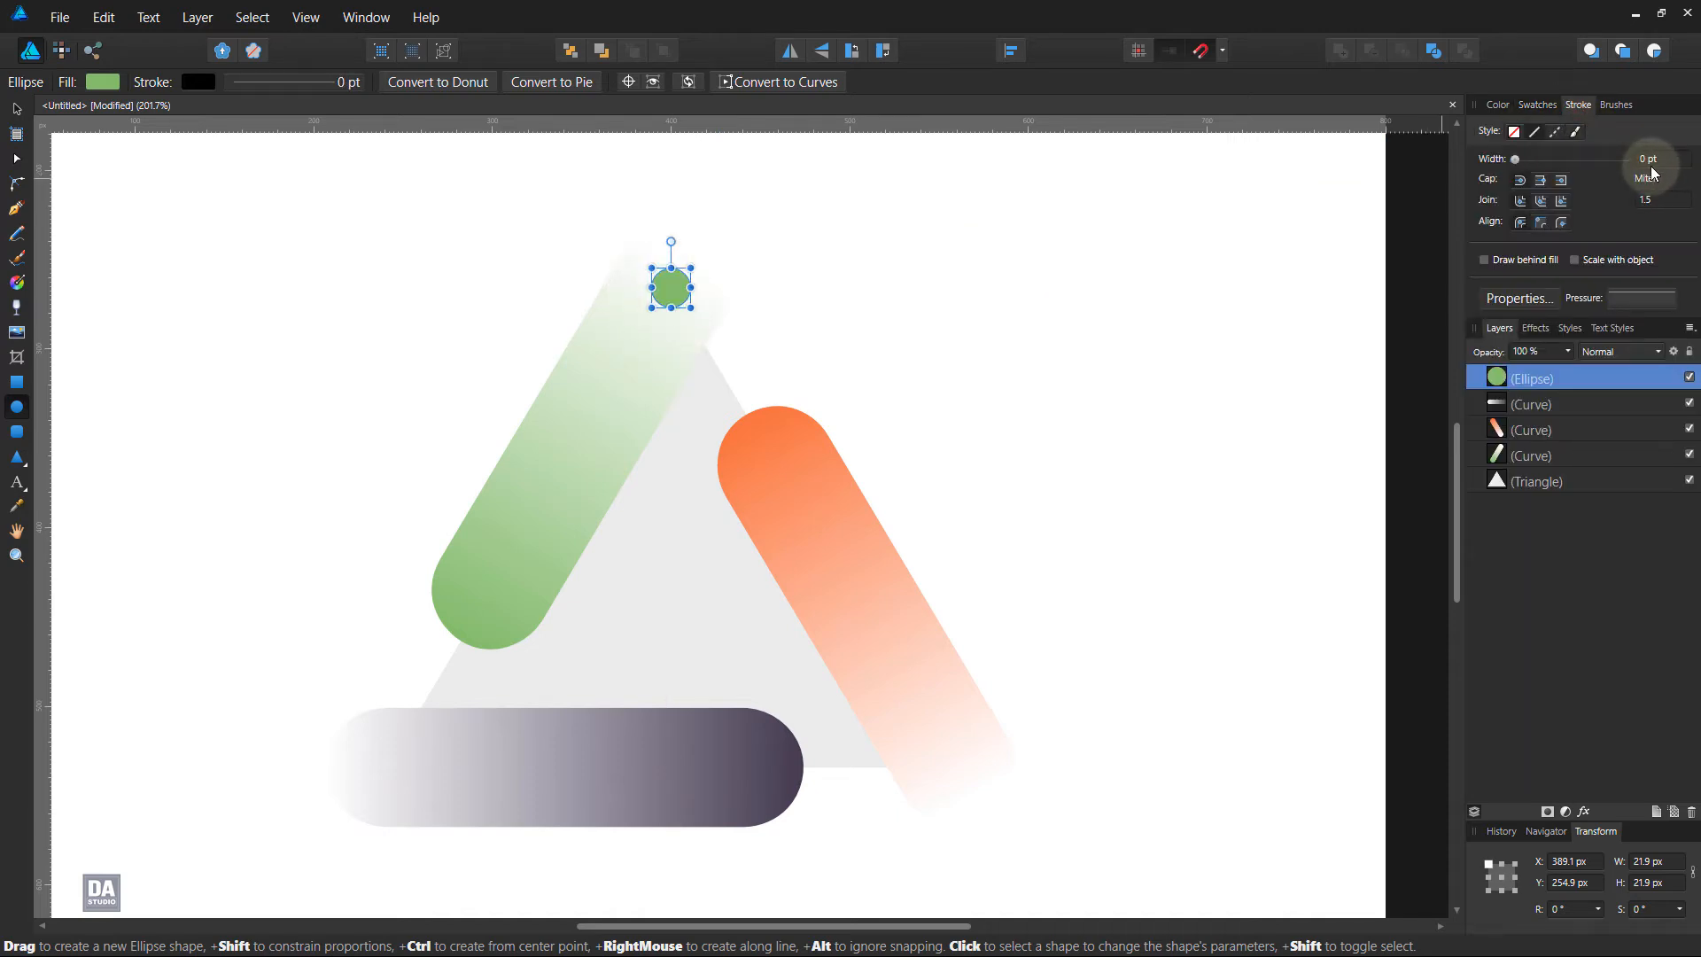
pyautogui.click(20, 114)
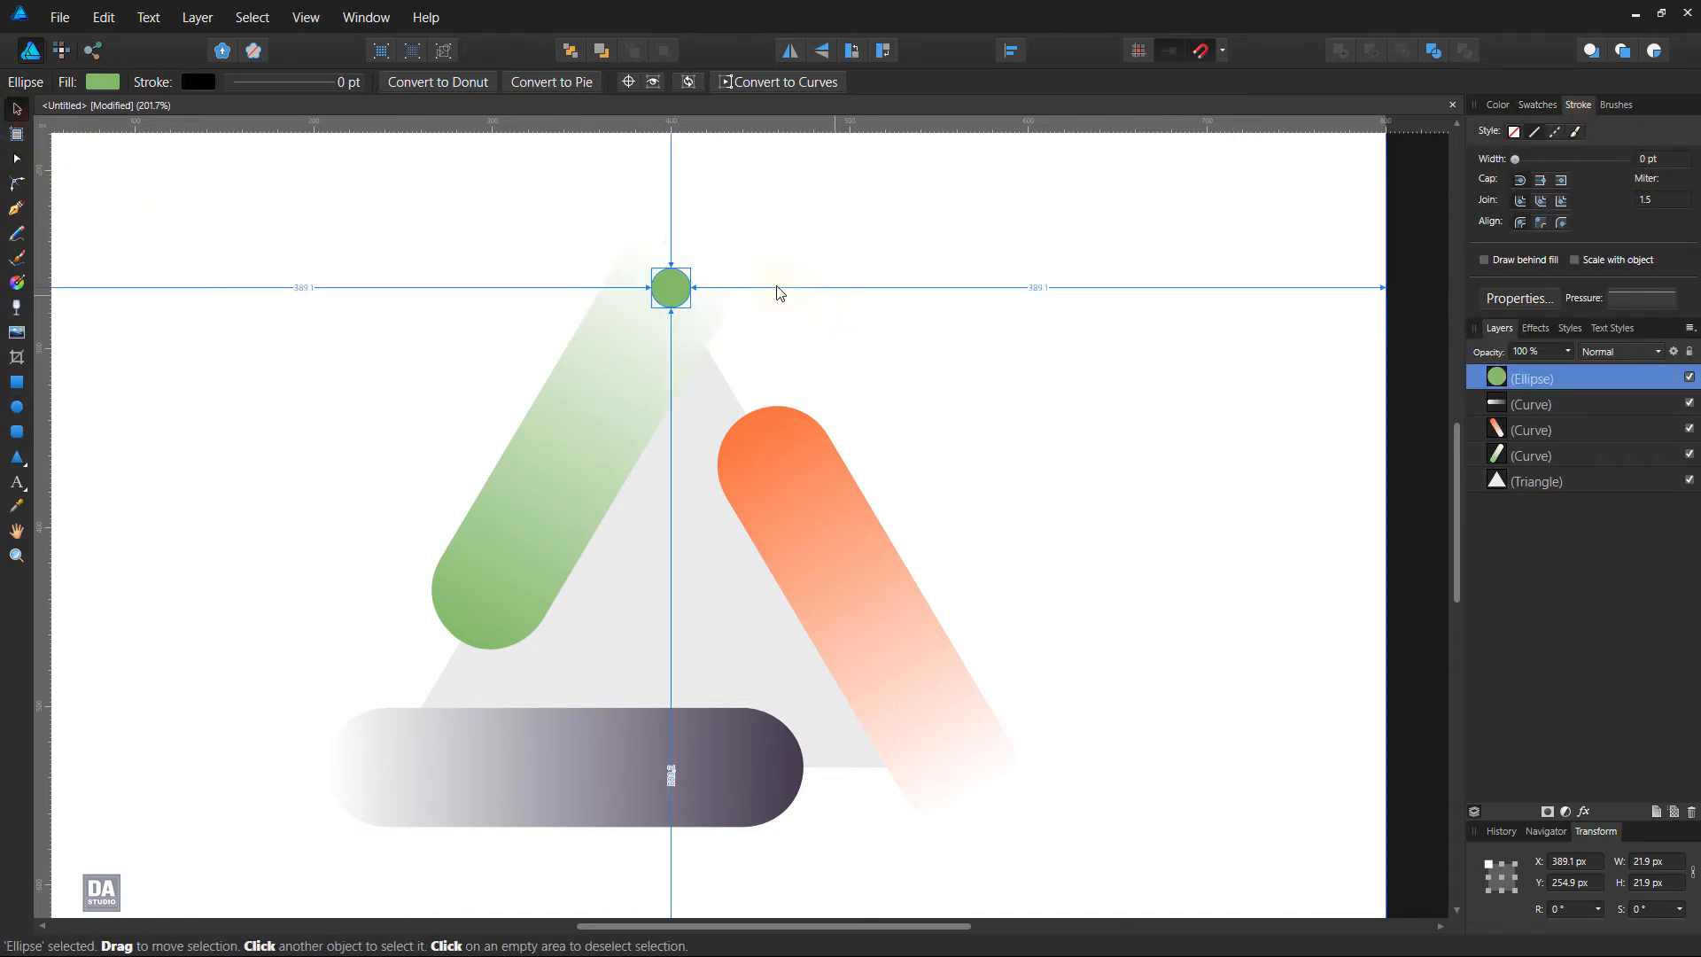
pyautogui.moveTo(698, 312); pyautogui.dragTo(742, 338)
pyautogui.click(783, 338)
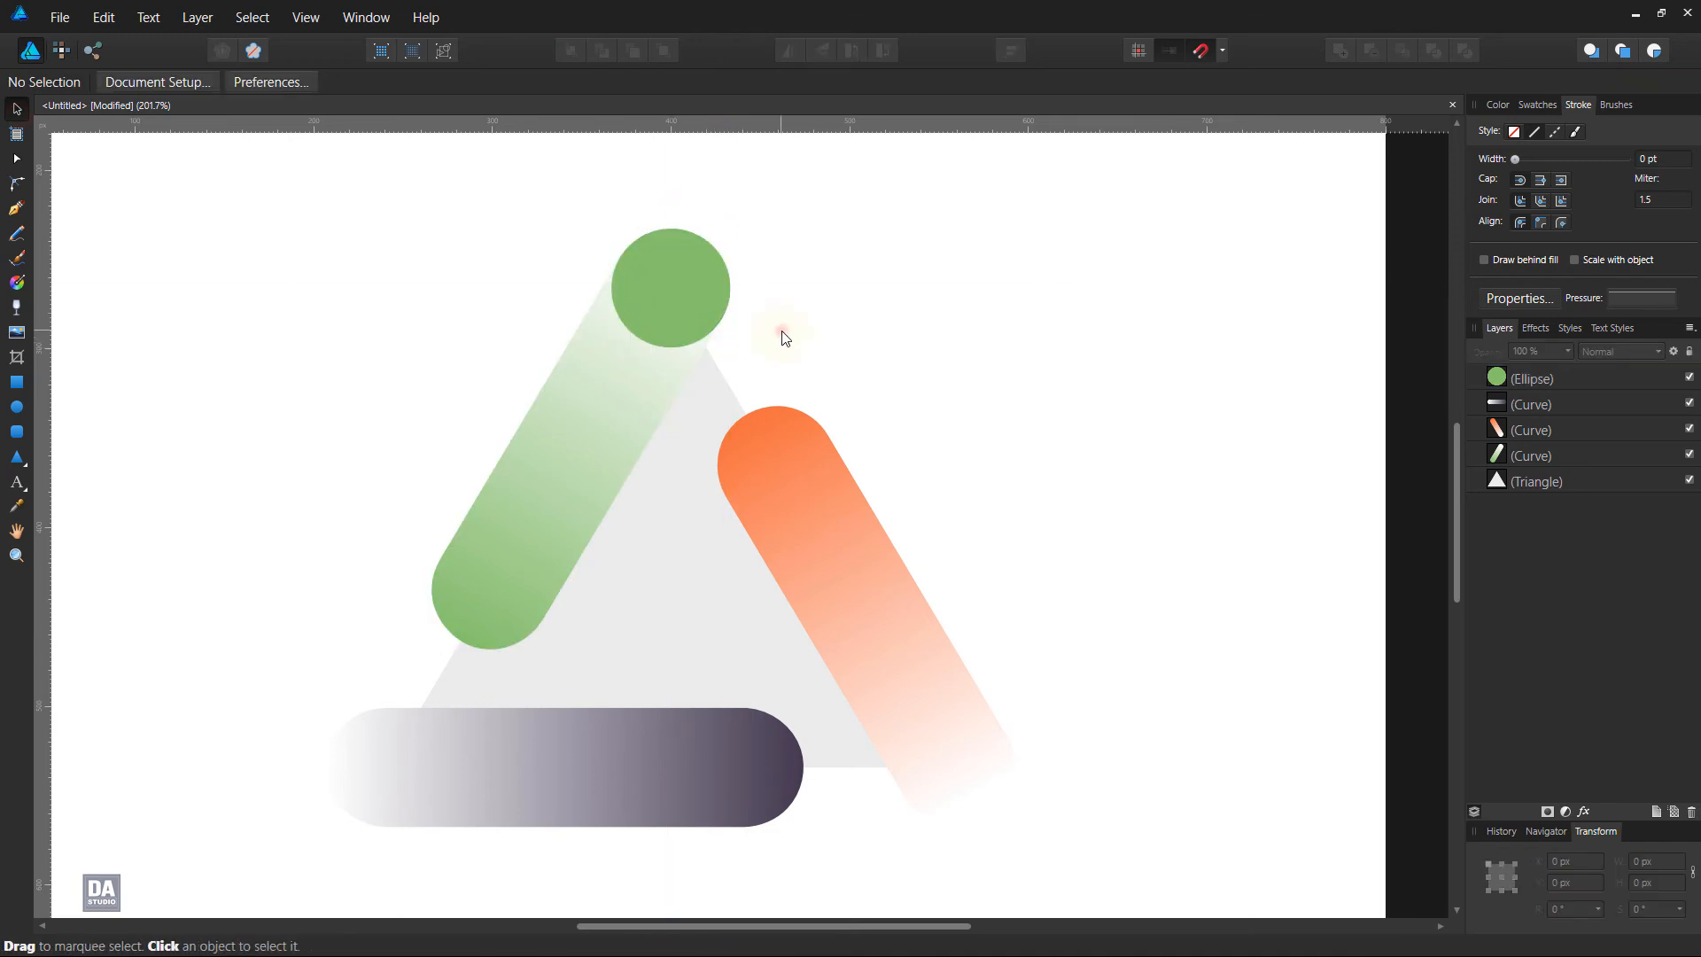
# Duplicate the green circle onto the lower end of the orange bar at about X 526 px, Y 501 px
pyautogui.scroll(-2, 785, 349)
pyautogui.hscroll(1, 785, 349)
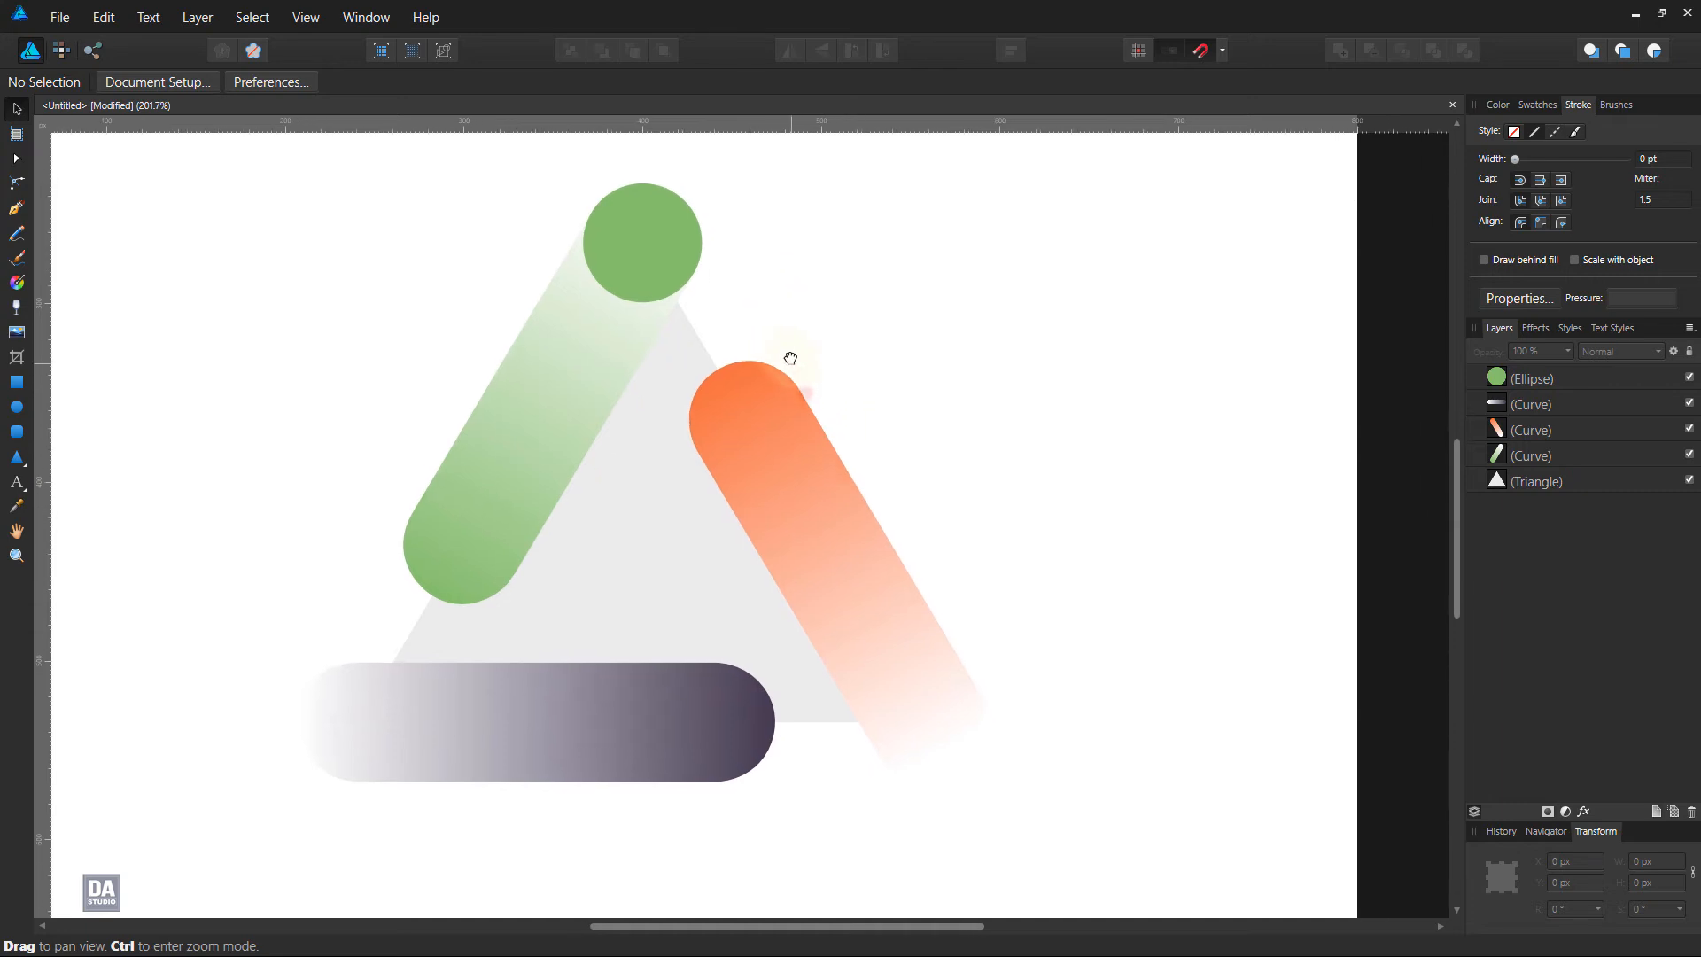
pyautogui.click(666, 239)
pyautogui.moveTo(666, 240); pyautogui.dragTo(928, 701)
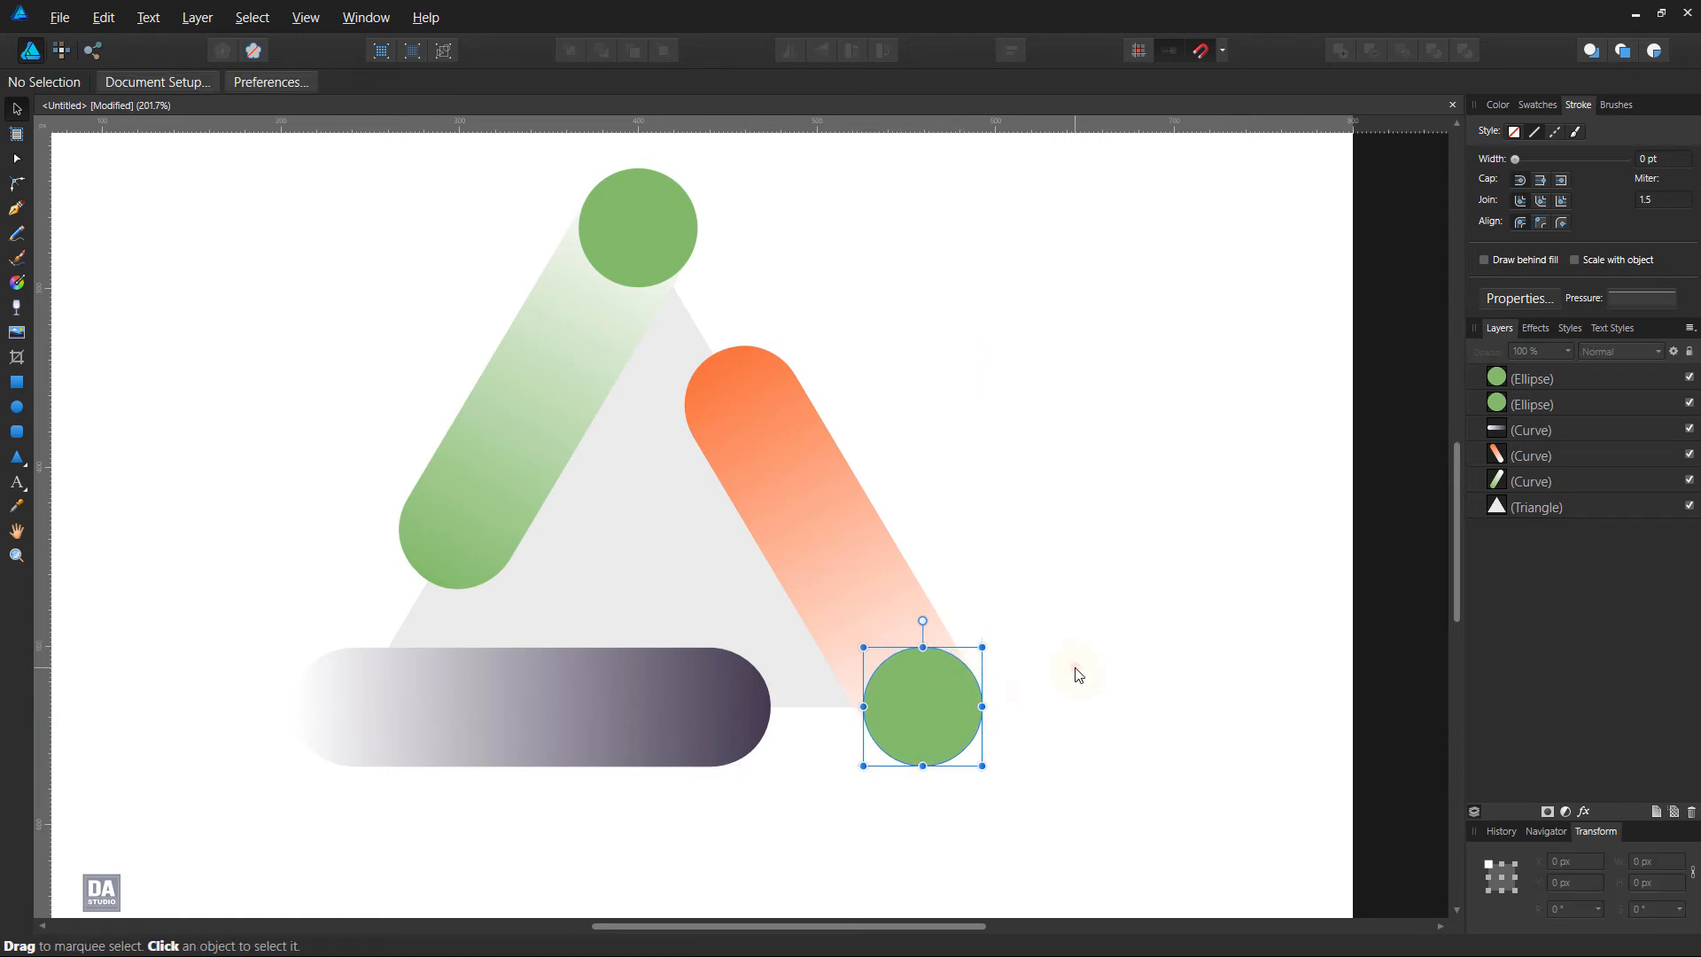
# Change the fill of the duplicated circle on the orange bar's lower end to the palette's bright orange
pyautogui.click(1537, 105)
pyautogui.click(1540, 251)
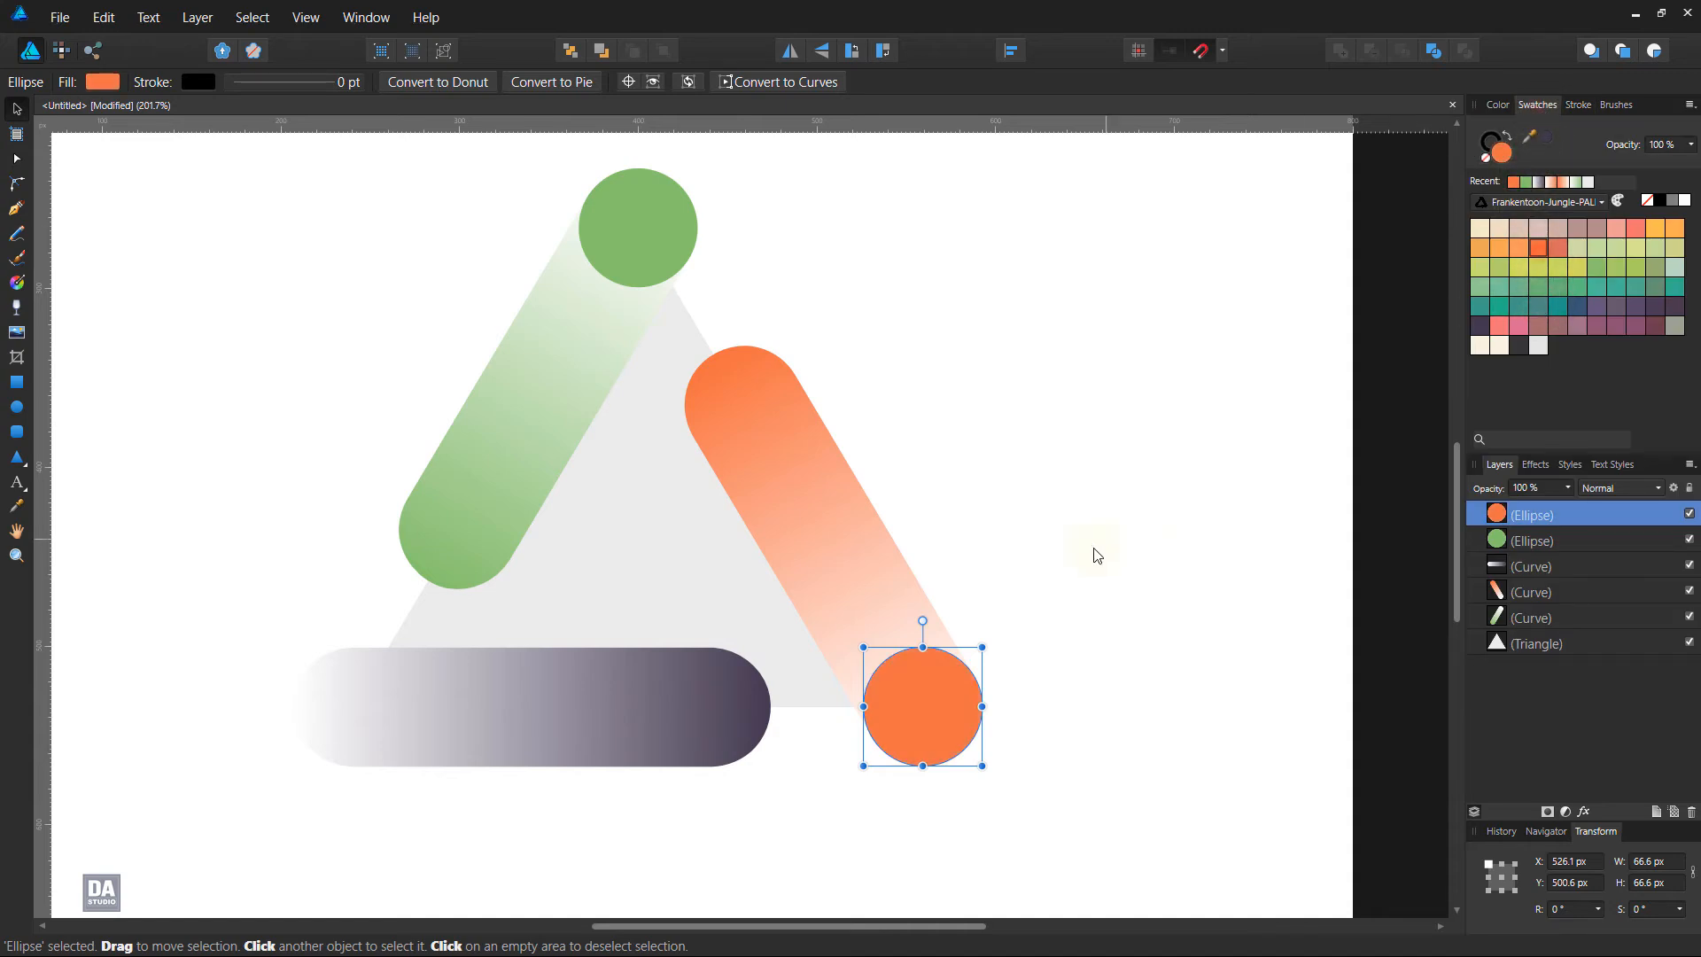
pyautogui.click(1093, 547)
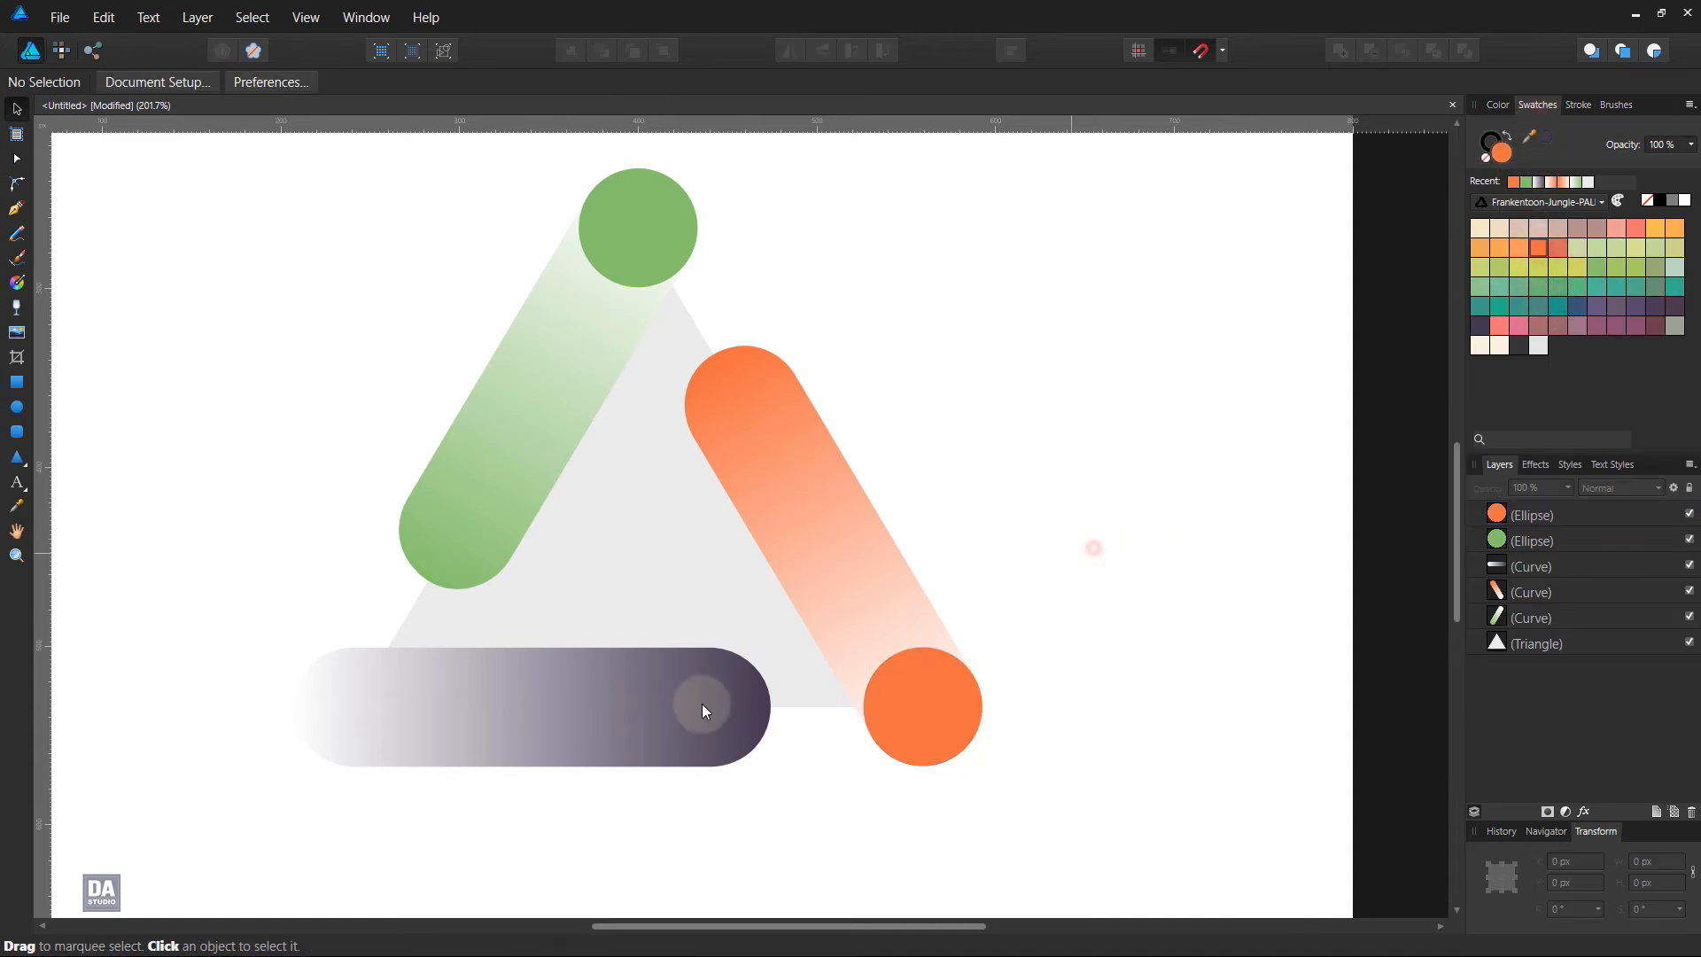
# Duplicate the green circle onto the base bar's faded end at about X 207 px, Y 501 px, and fill it with the palette's dark purple
pyautogui.click(641, 283)
pyautogui.moveTo(651, 251); pyautogui.dragTo(366, 725)
pyautogui.click(1475, 326)
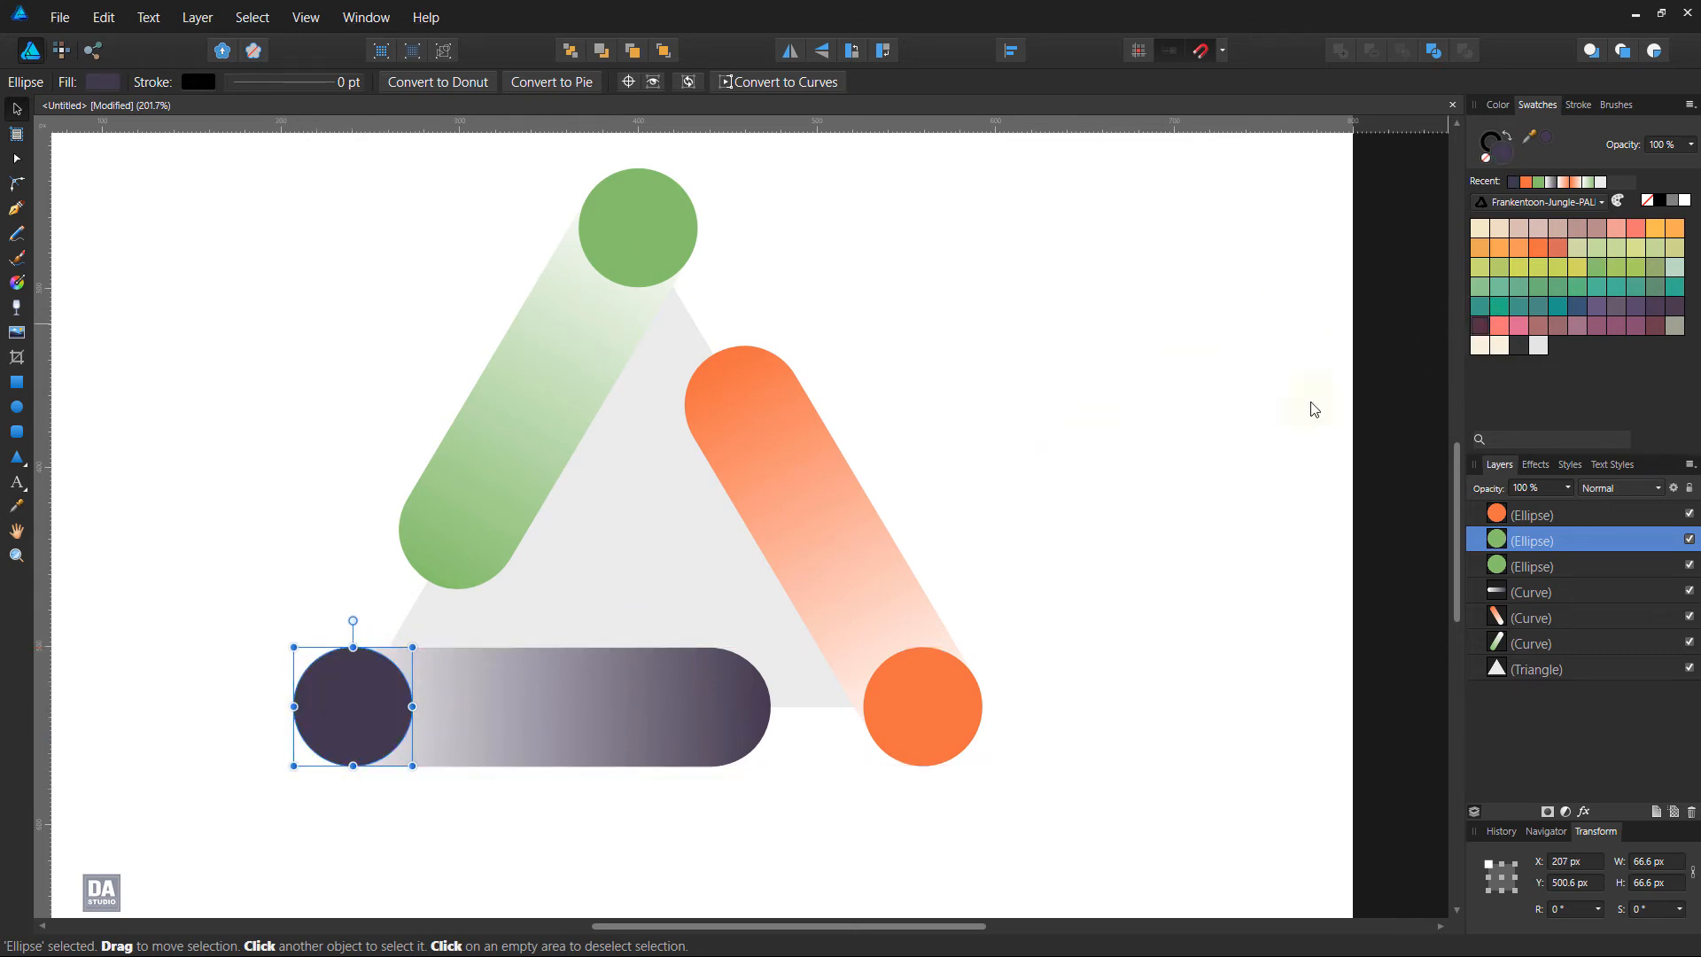
pyautogui.click(1111, 488)
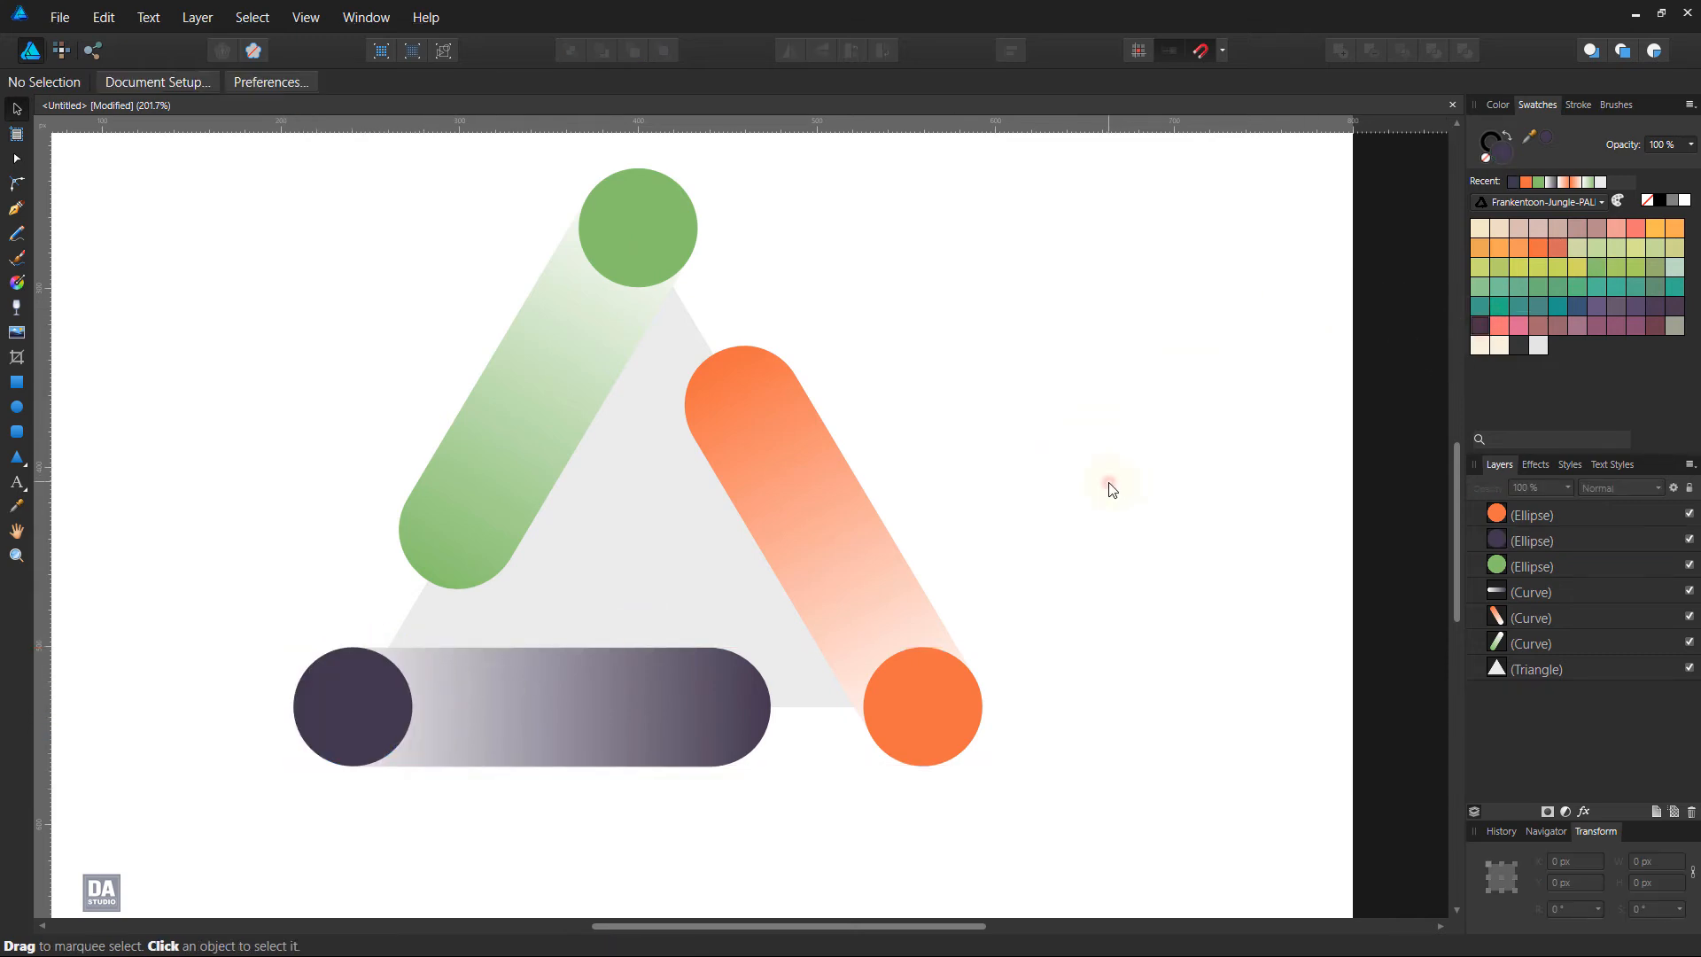
# Delete the light grey guide triangle behind the bars
pyautogui.click(1646, 666)
pyautogui.press('Delete')
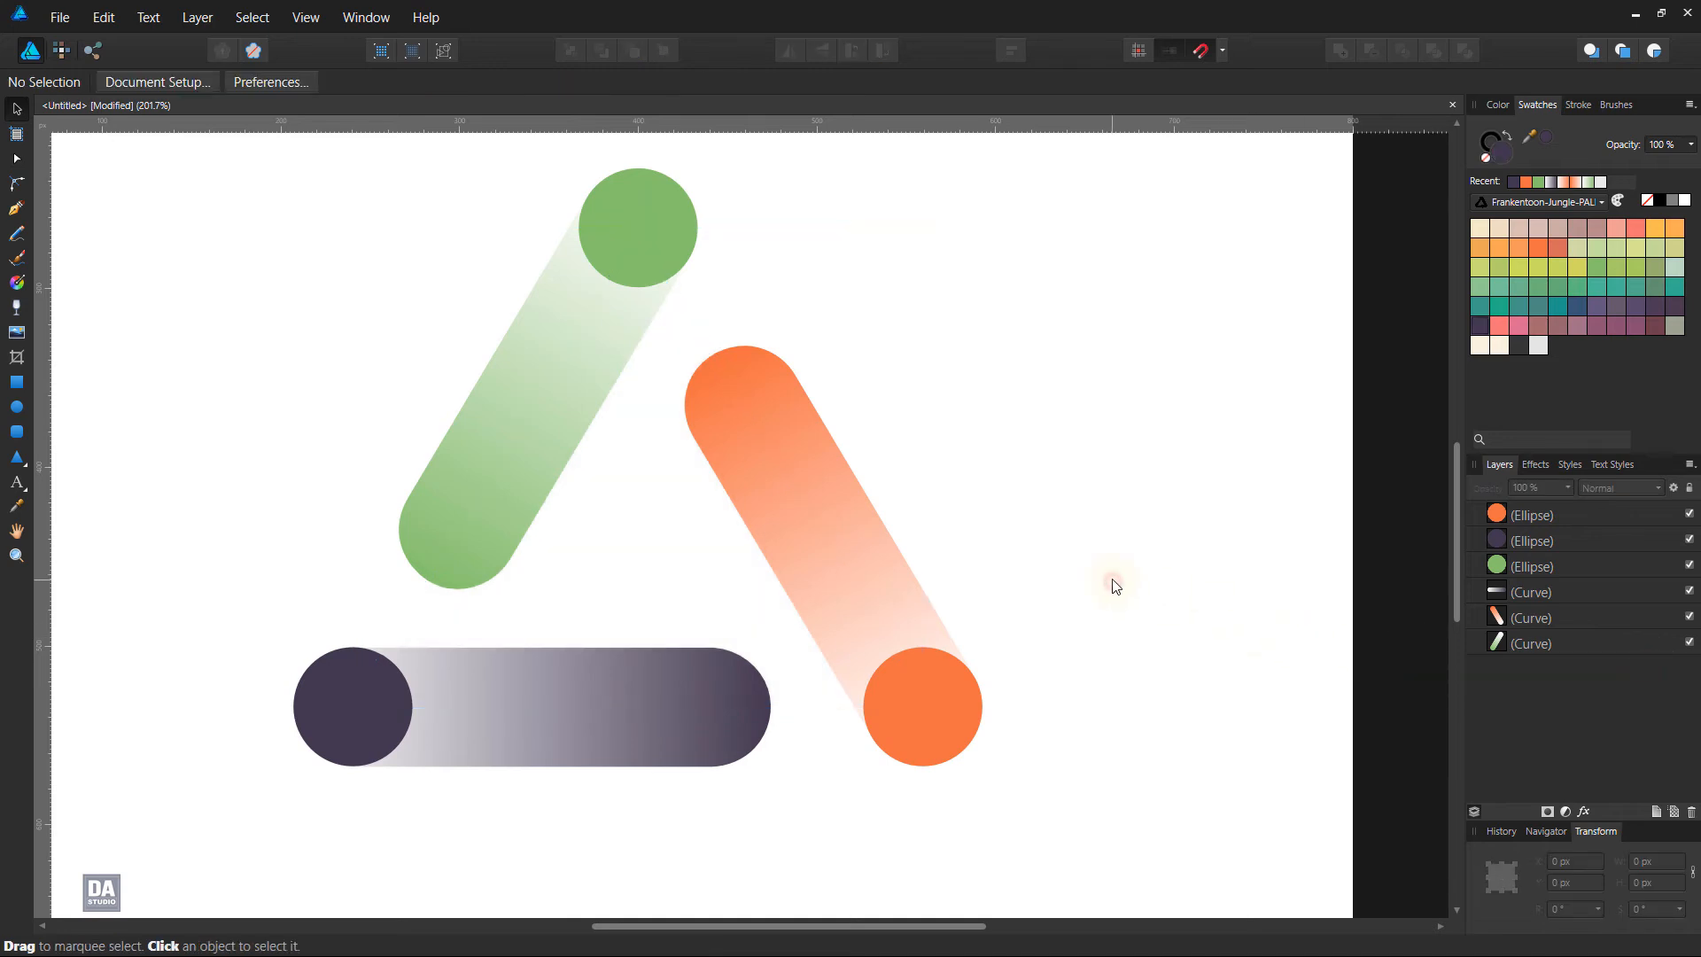
pyautogui.scroll(-3, 1113, 586)
pyautogui.scroll(1, 1114, 585)
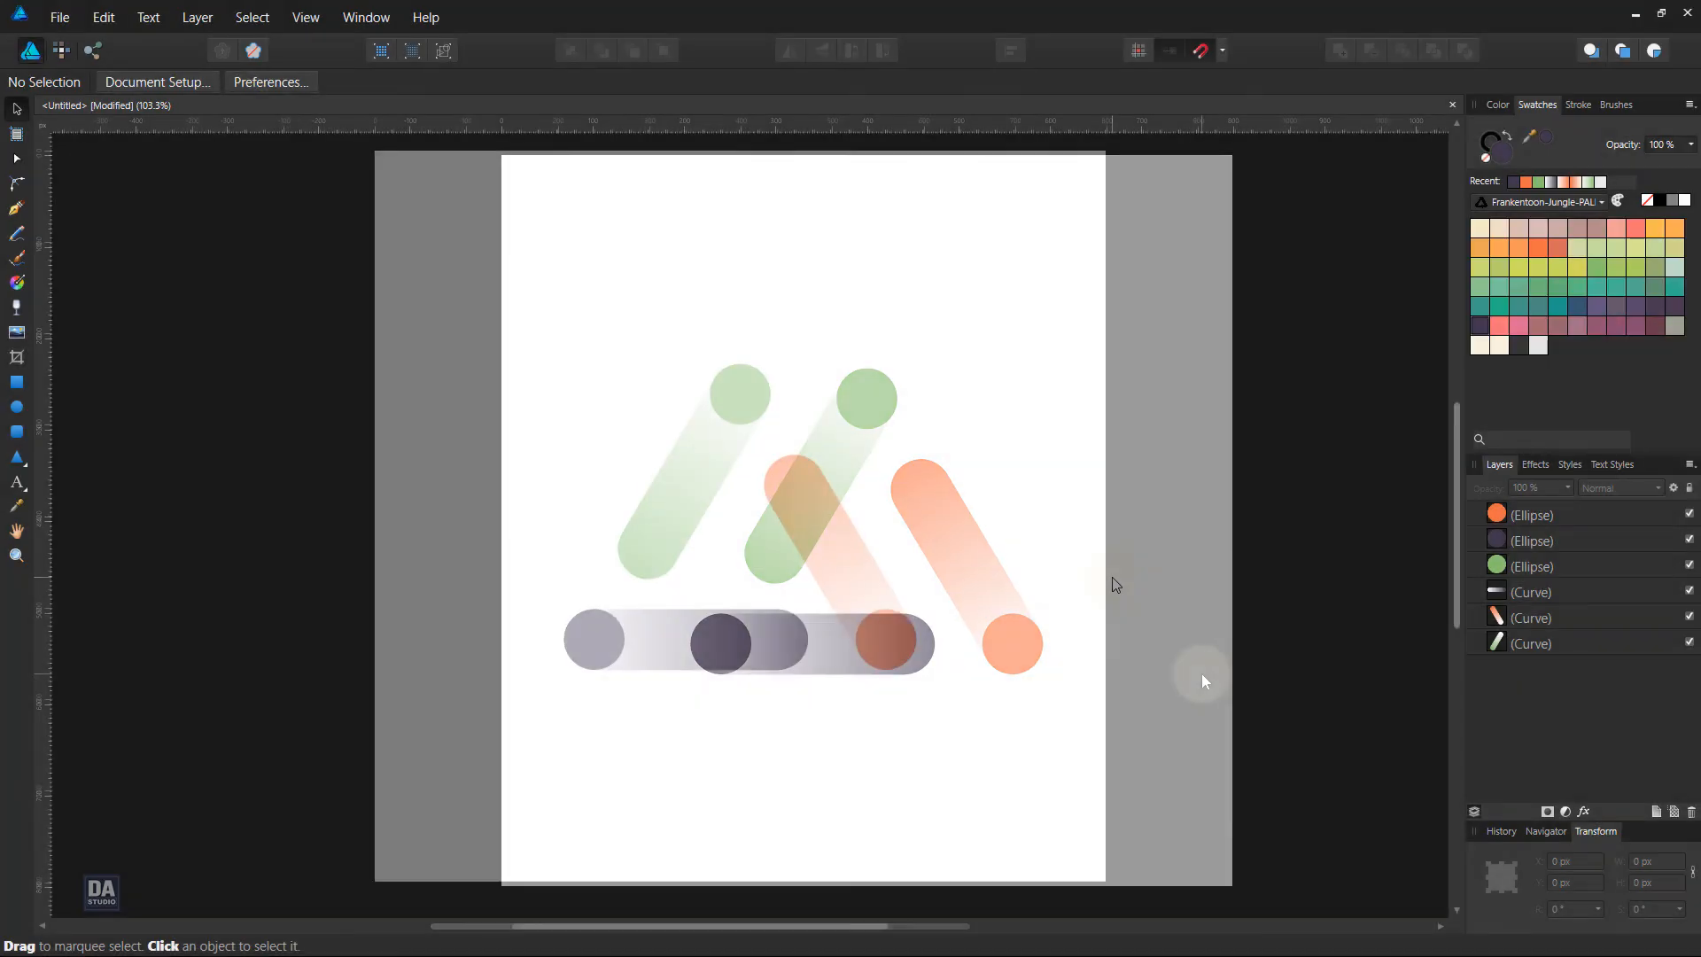
# Select all three bars and all three circles and group them
pyautogui.moveTo(492, 272); pyautogui.dragTo(1025, 779)
pyautogui.rightClick(843, 582)
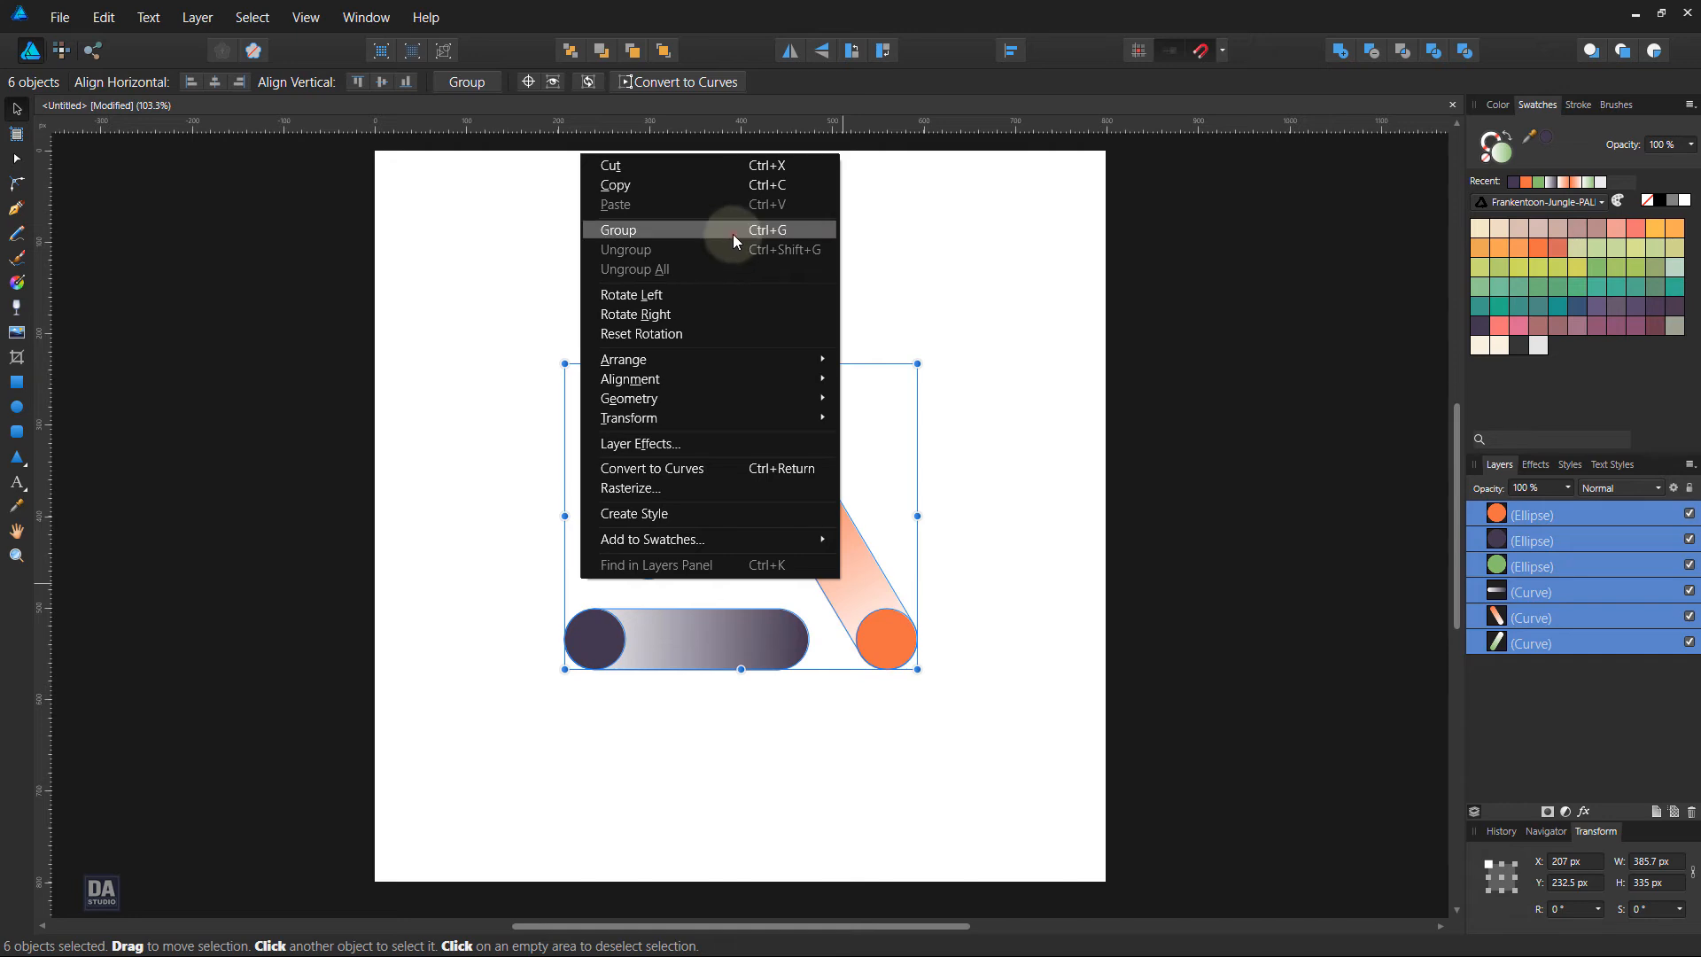
pyautogui.click(731, 232)
pyautogui.rightClick(1572, 521)
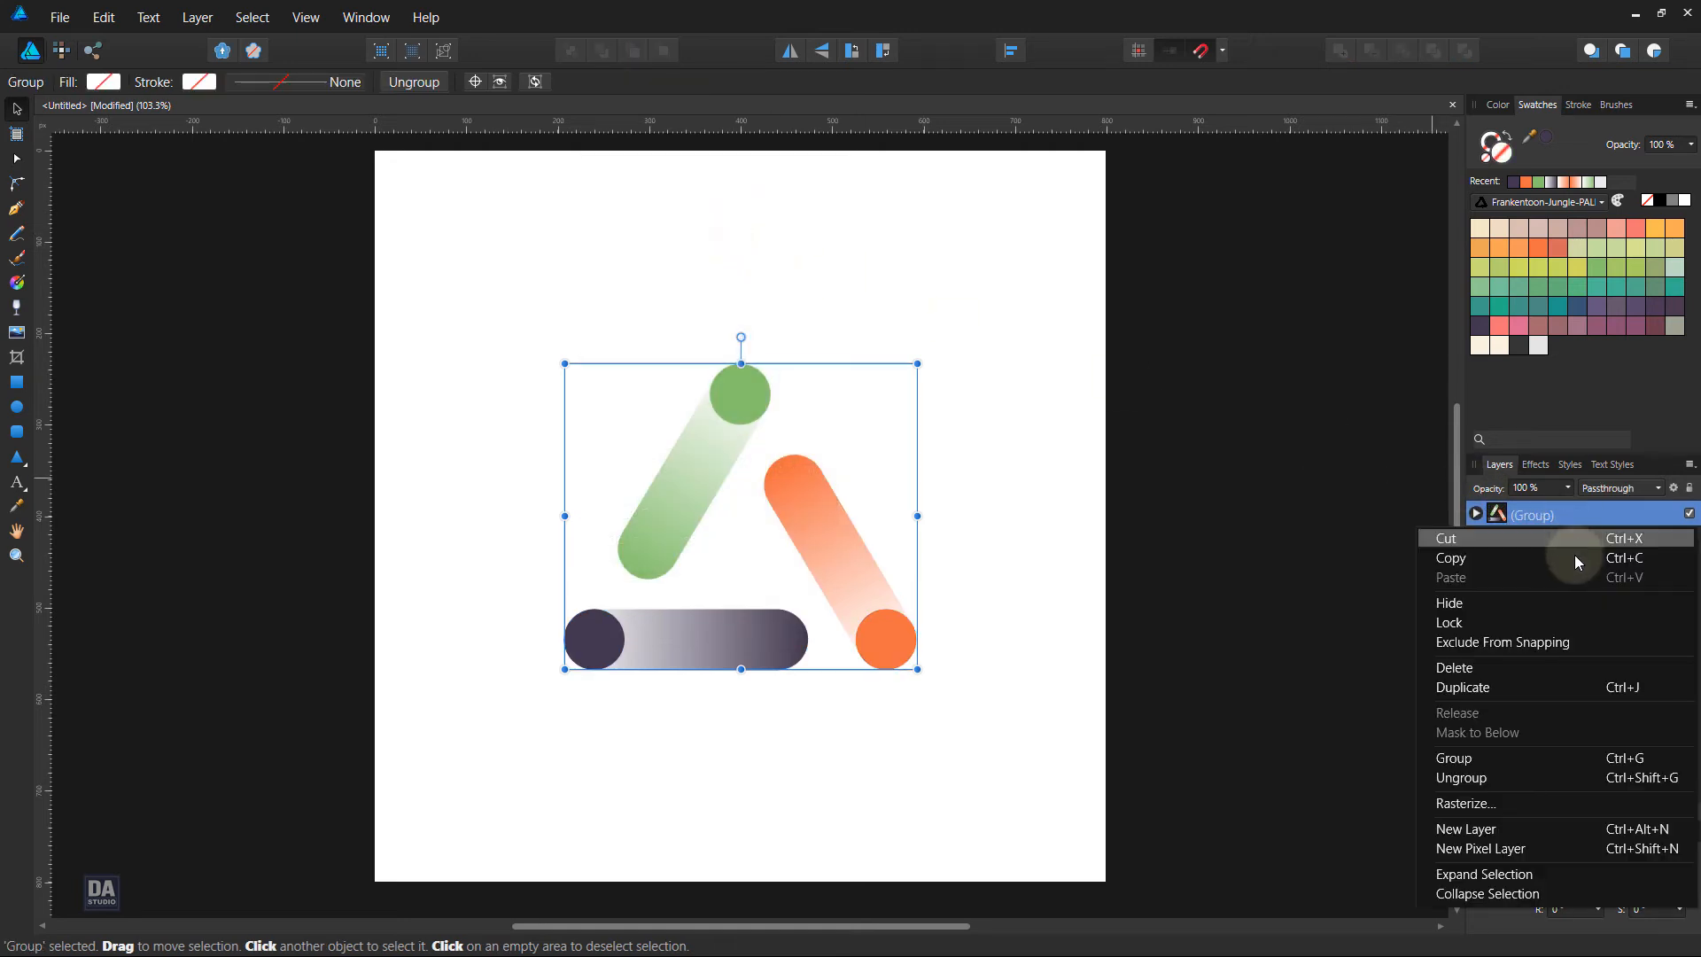
pyautogui.click(1558, 675)
pyautogui.hotkey('ctrl', 'z')
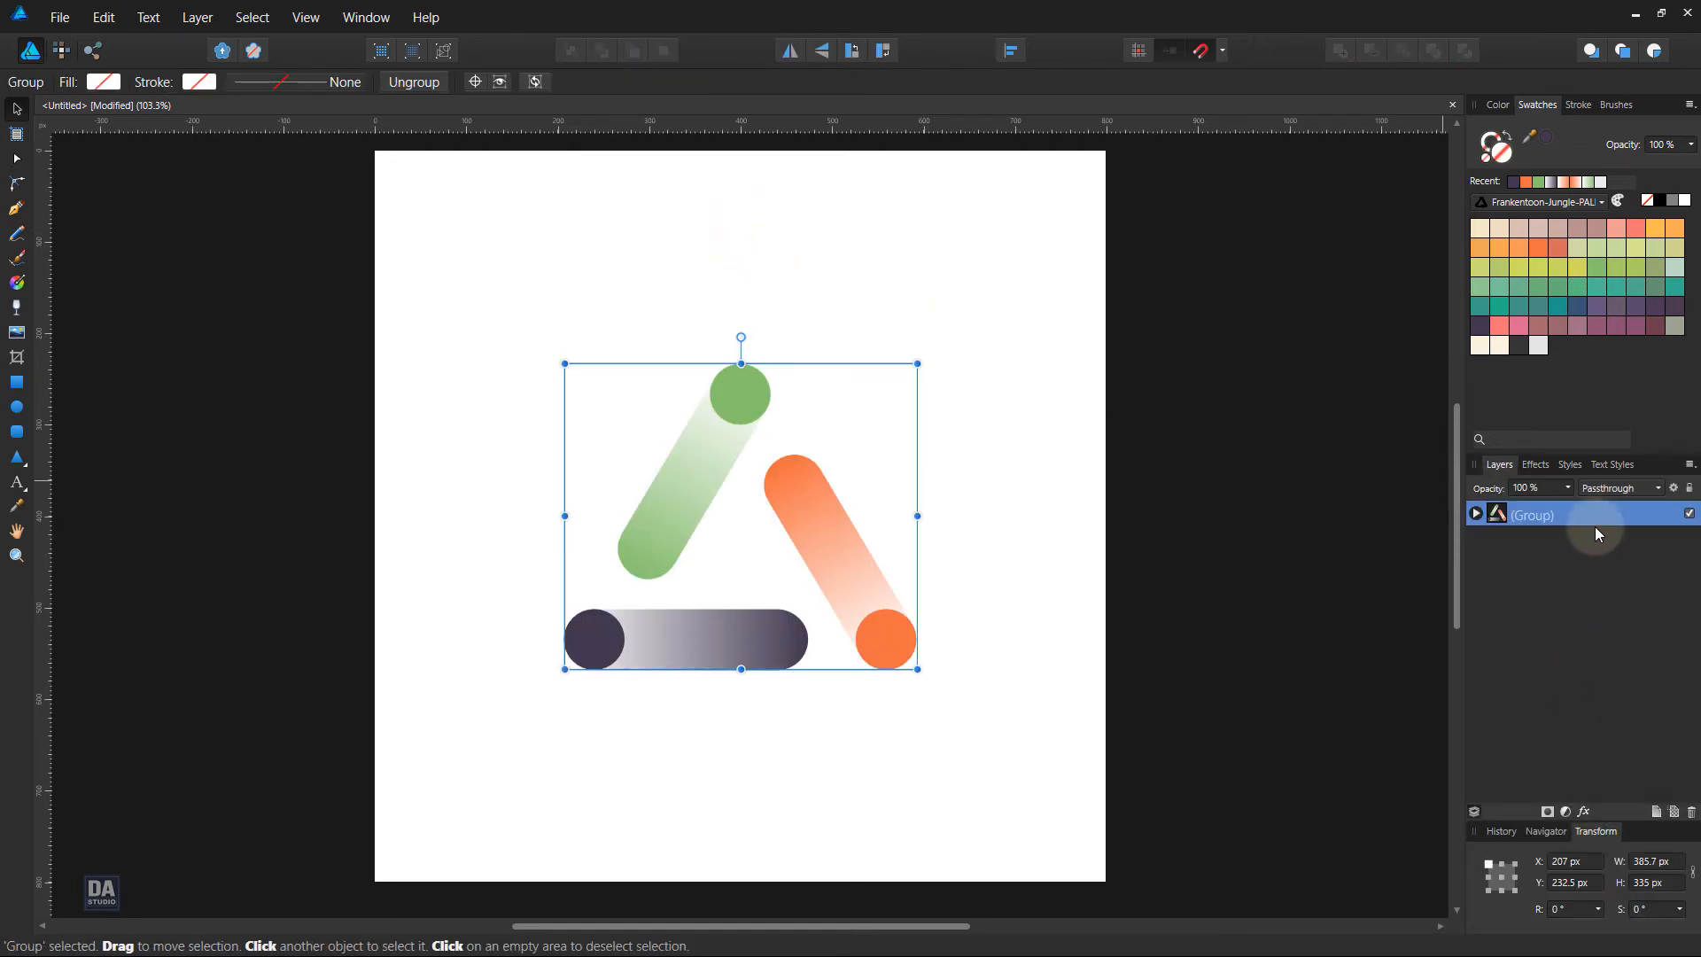
# Duplicate the logo group, keeping the lower group as a hidden backup, and ungroup the visible copy
pyautogui.rightClick(1594, 522)
pyautogui.click(1580, 683)
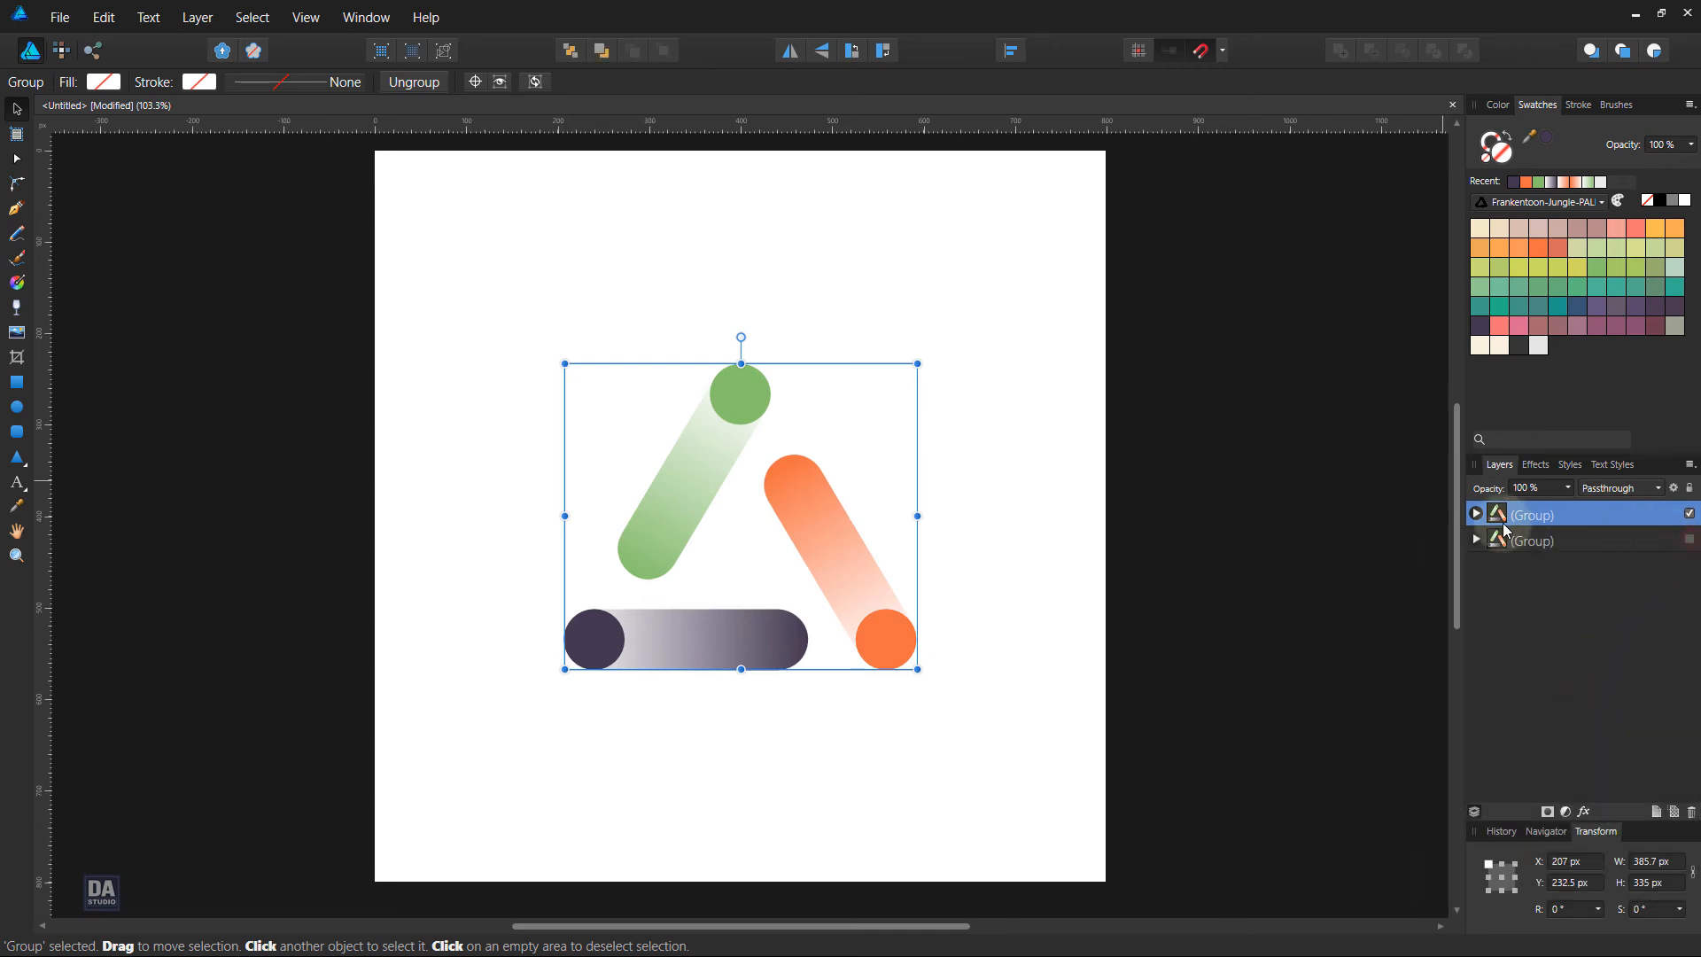
pyautogui.rightClick(1568, 513)
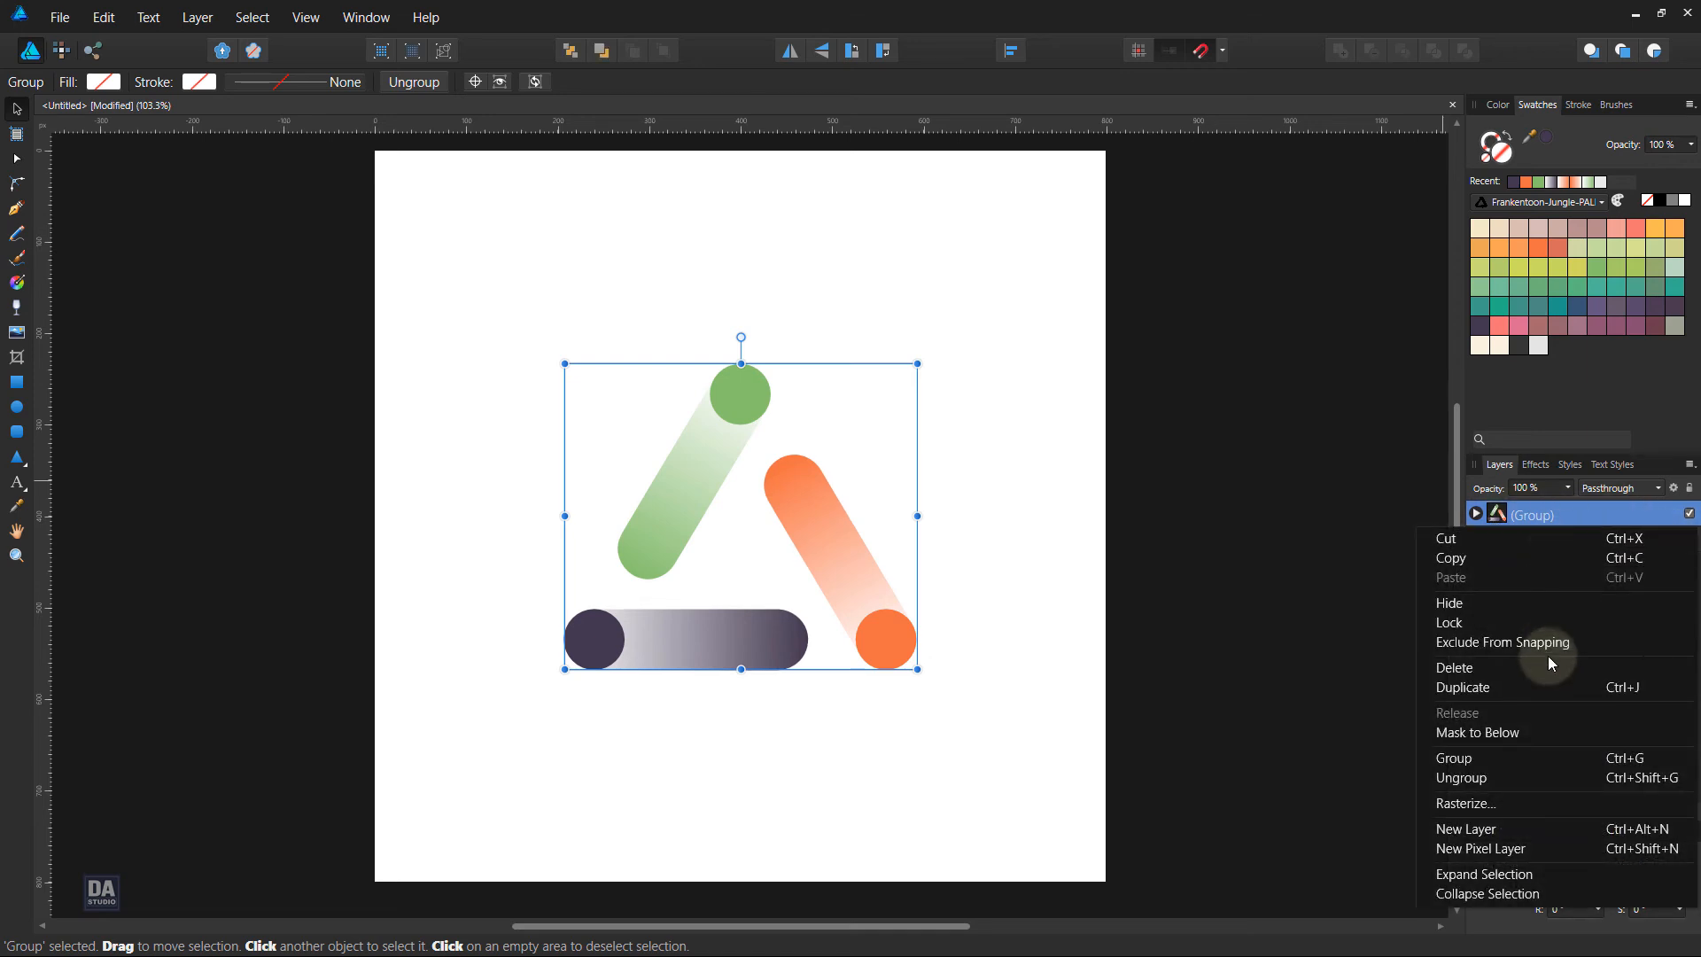
pyautogui.click(1520, 780)
pyautogui.click(978, 544)
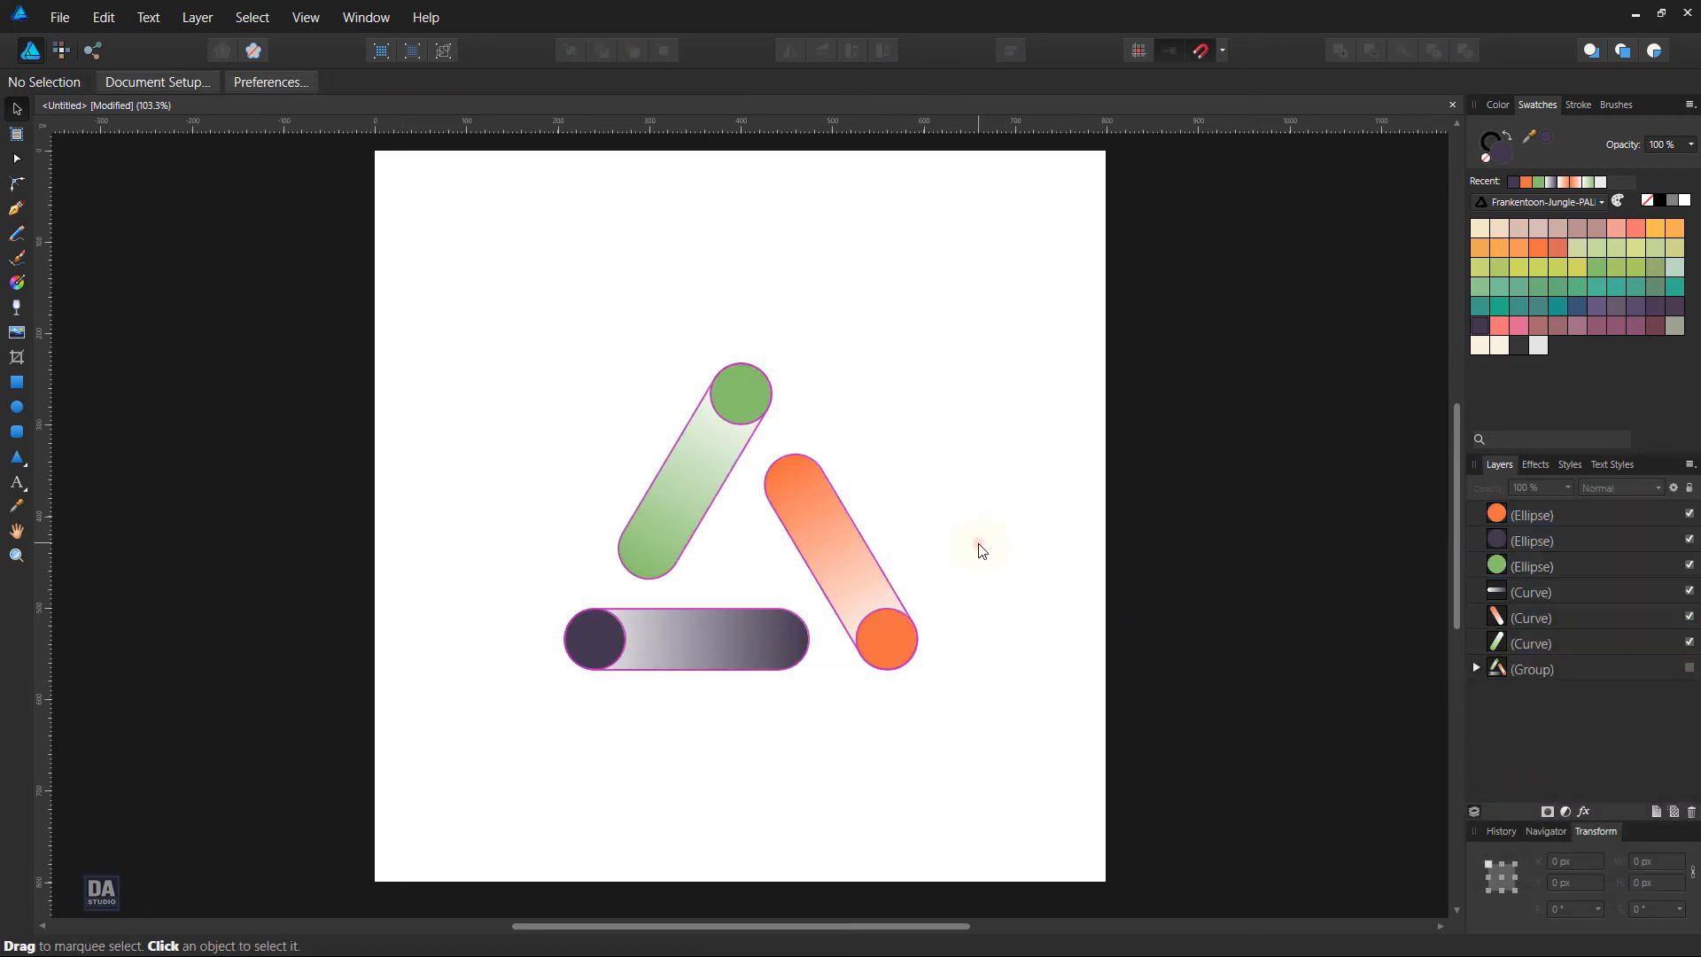
# Select the three bars and change the coloured end stop of their linear gradient to a mid grey with saturation 0 and lightness 48
pyautogui.click(830, 552)
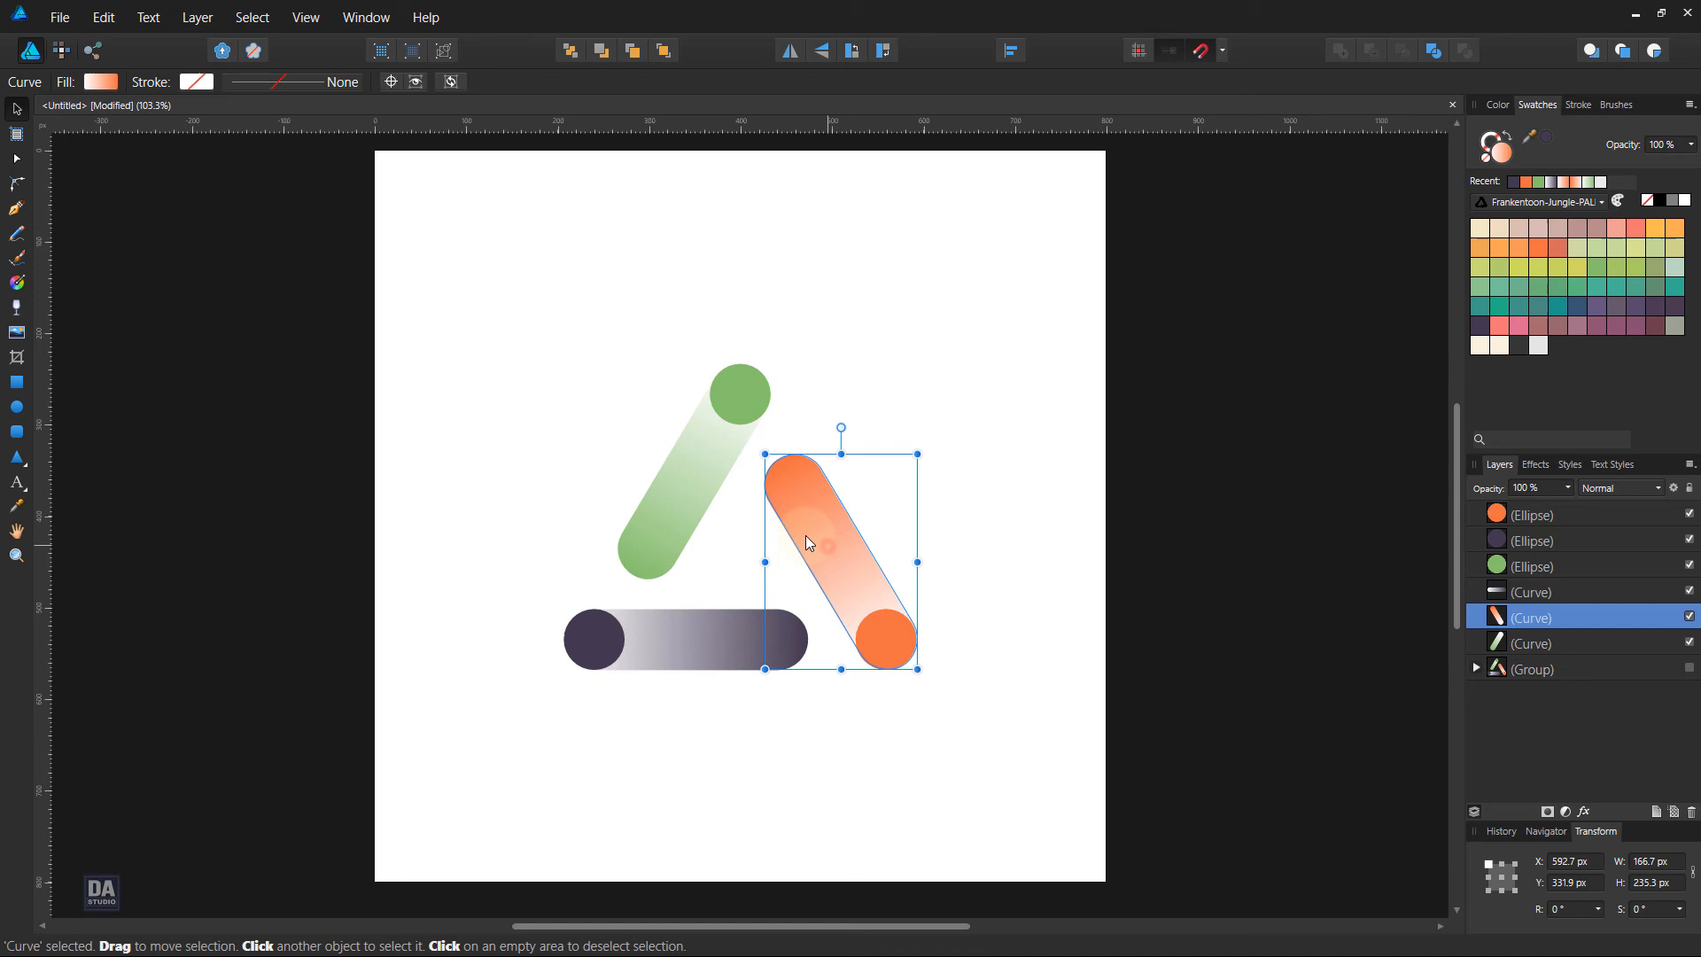
pyautogui.keyDown('shift'); pyautogui.click(683, 507); pyautogui.keyUp('shift')
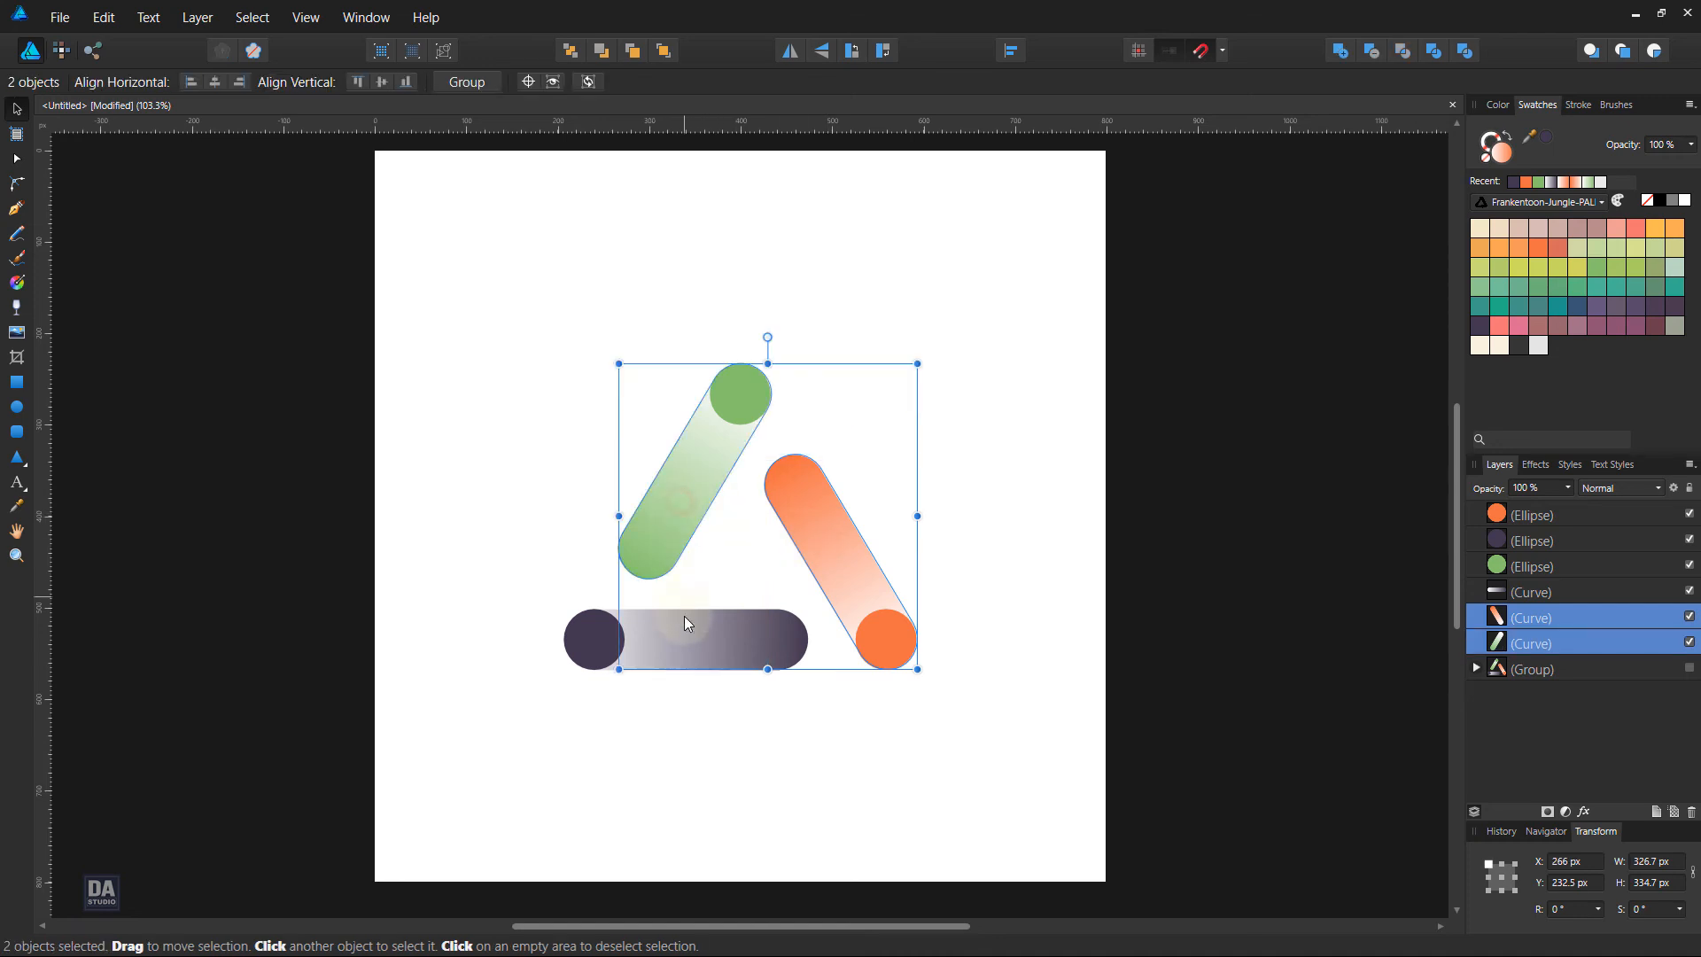
pyautogui.keyDown('shift'); pyautogui.click(679, 652); pyautogui.keyUp('shift')
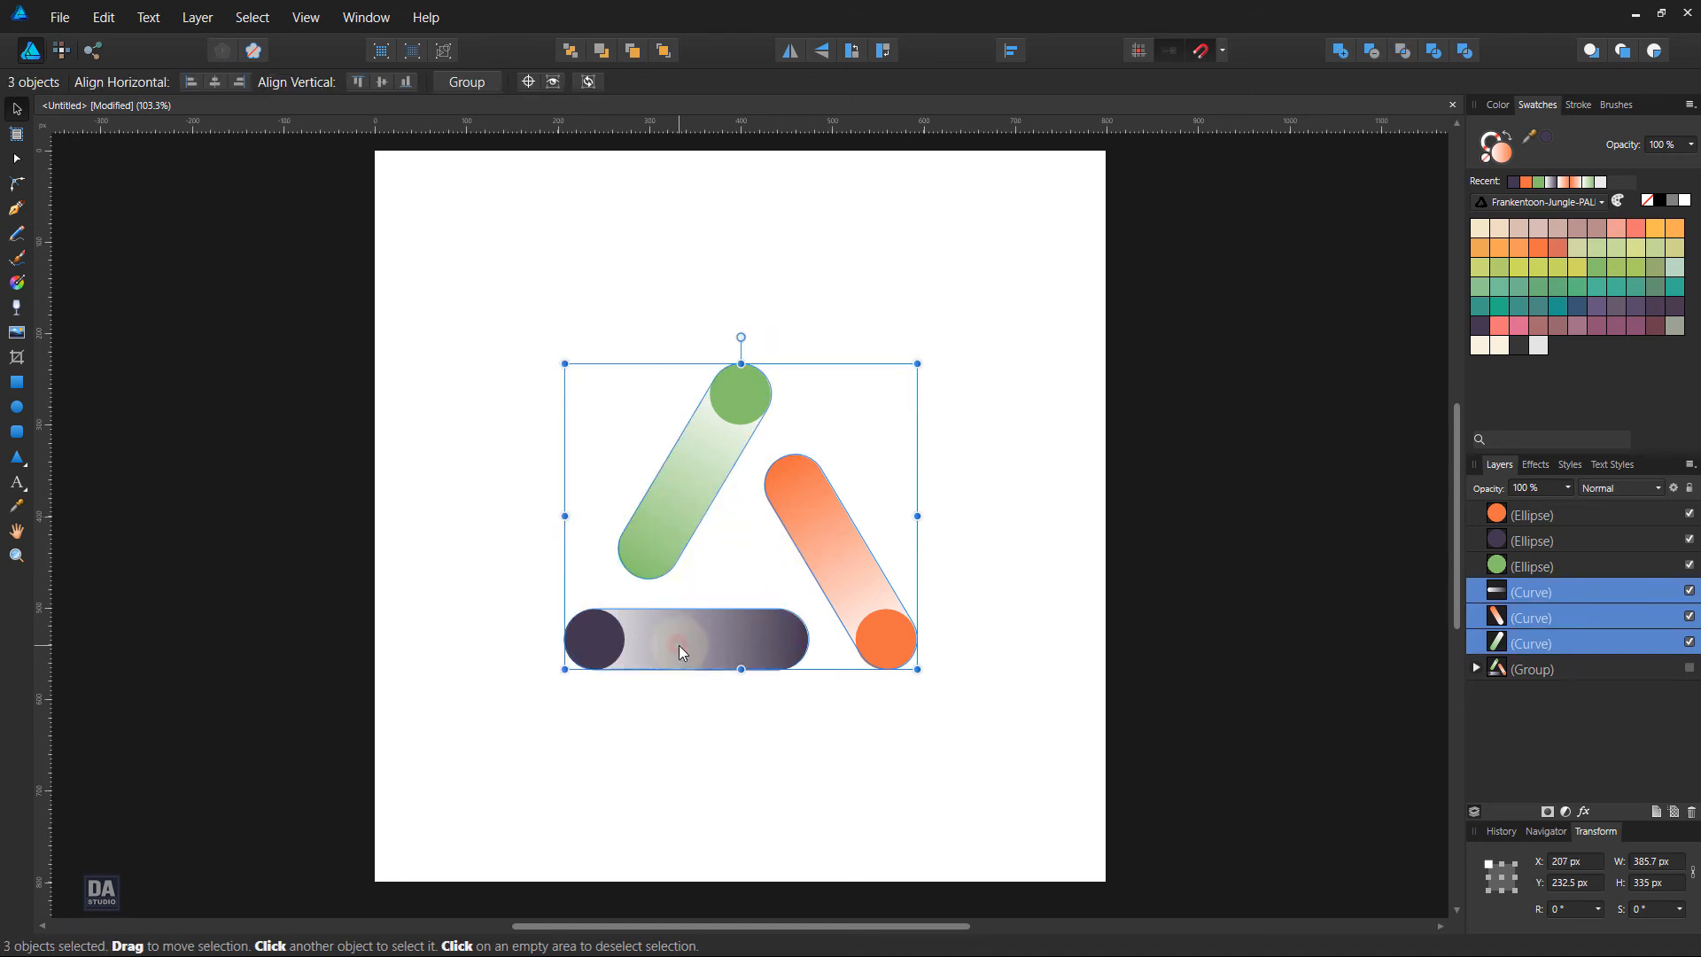
pyautogui.click(17, 281)
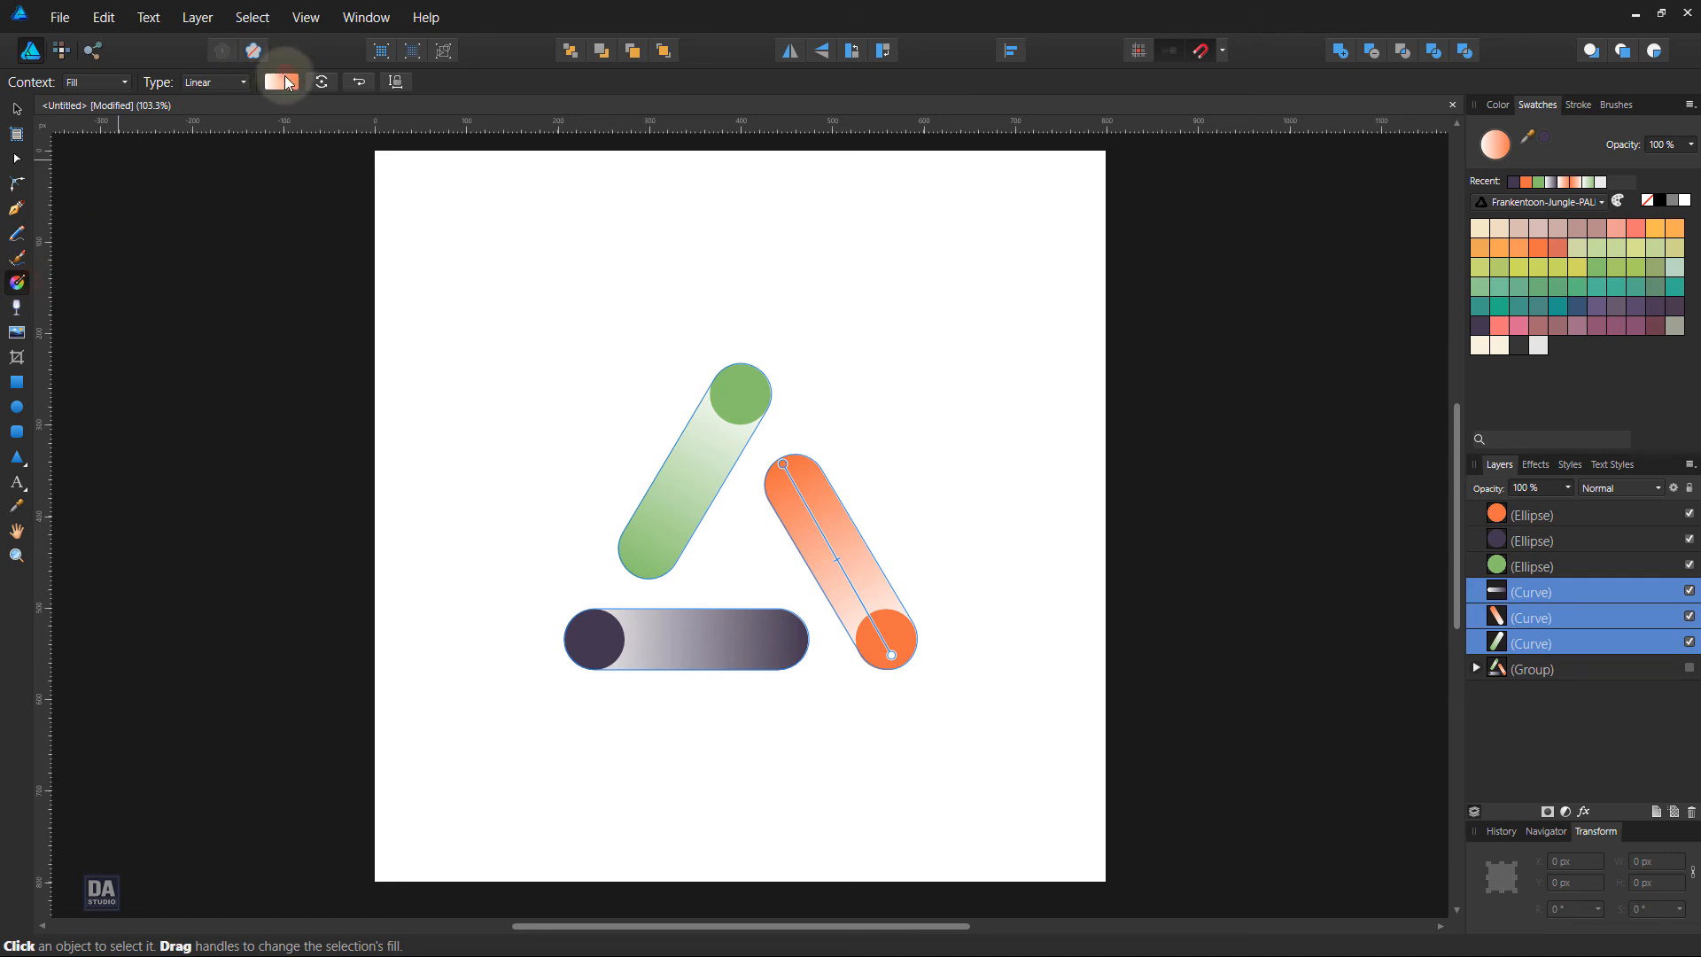
pyautogui.click(281, 82)
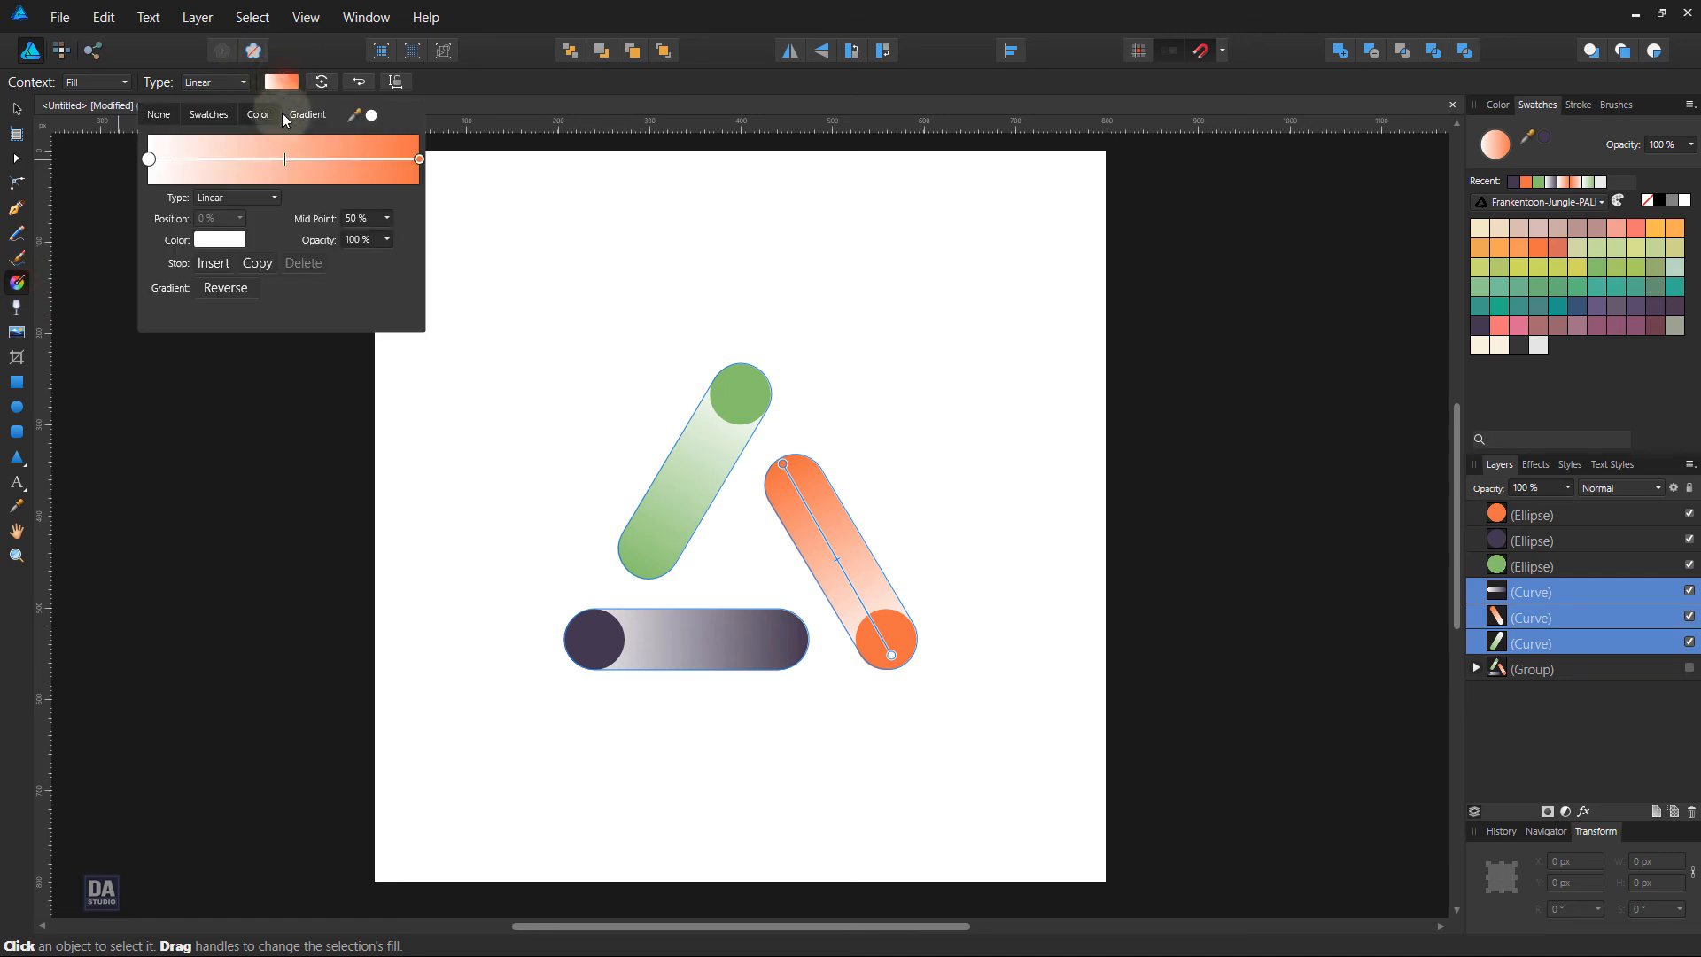
pyautogui.click(416, 158)
pyautogui.click(229, 238)
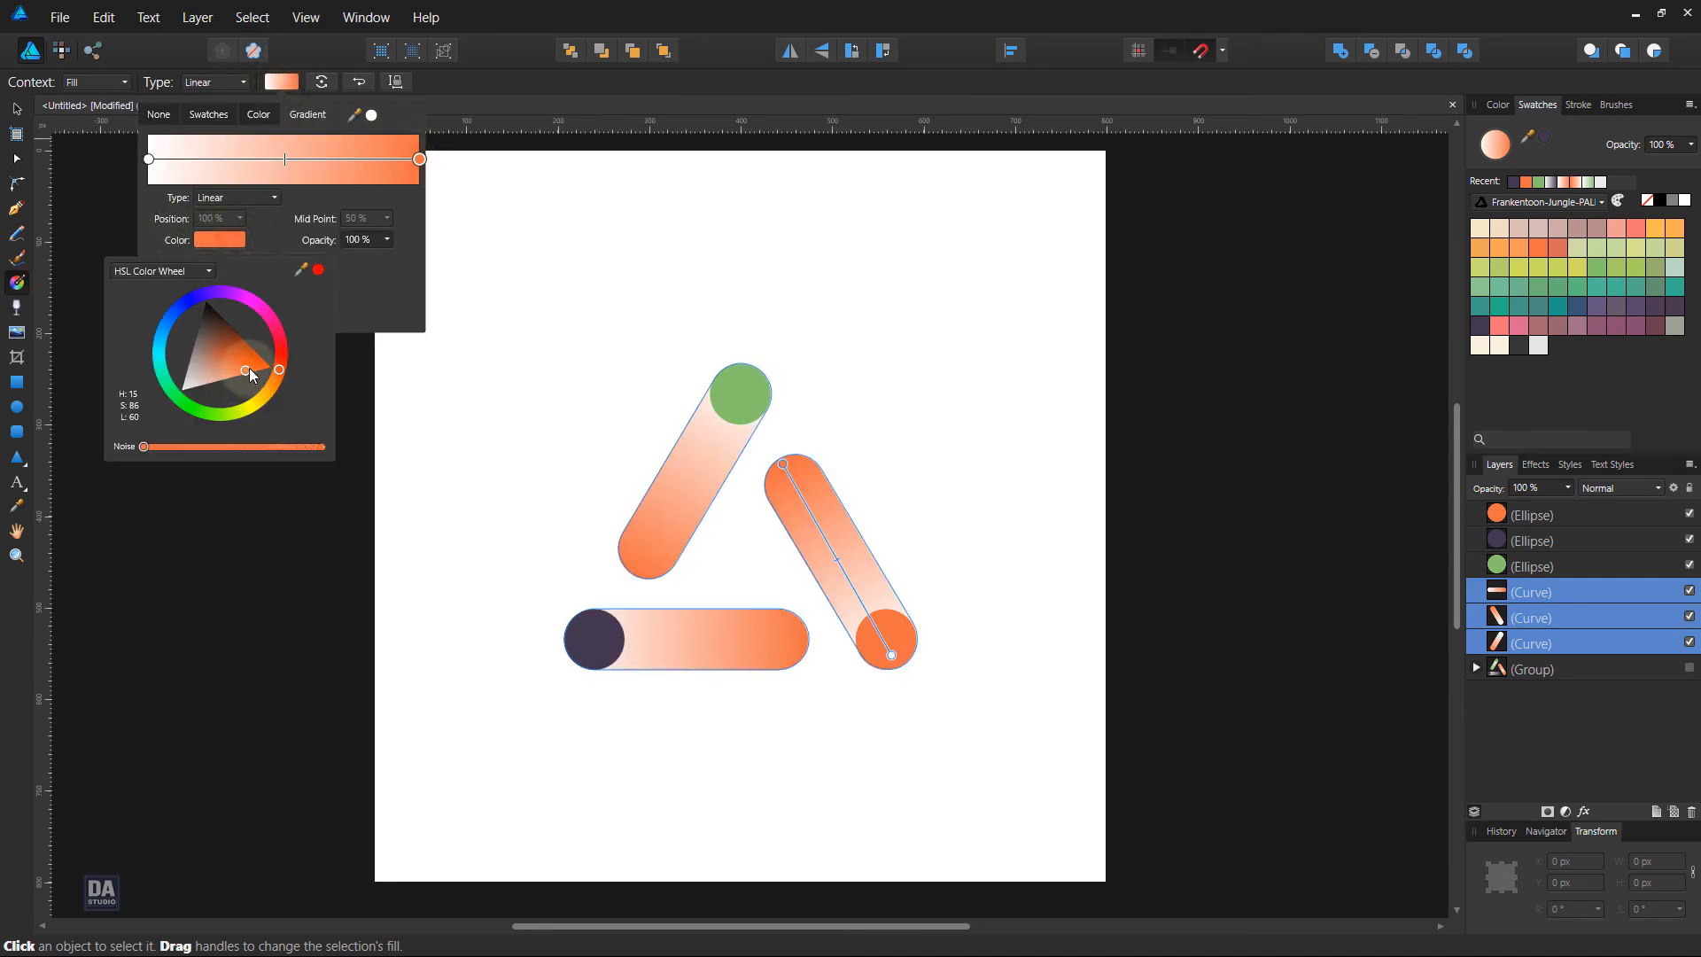
pyautogui.moveTo(248, 368); pyautogui.dragTo(215, 228)
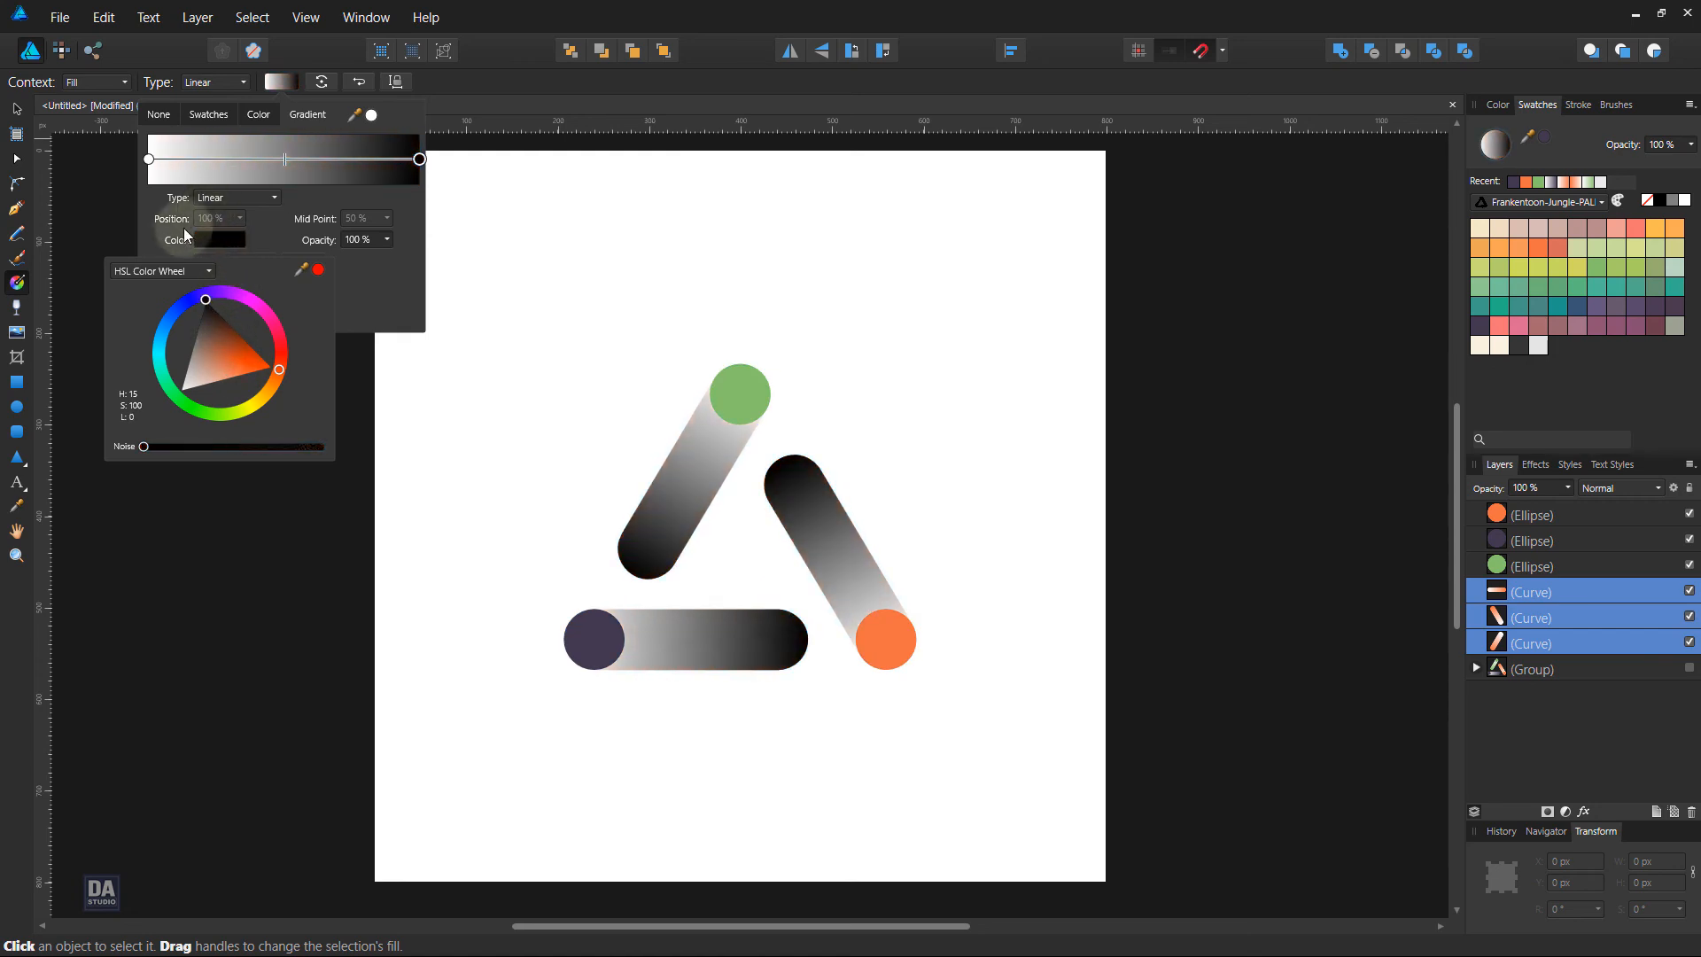
pyautogui.moveTo(142, 278); pyautogui.dragTo(124, 325)
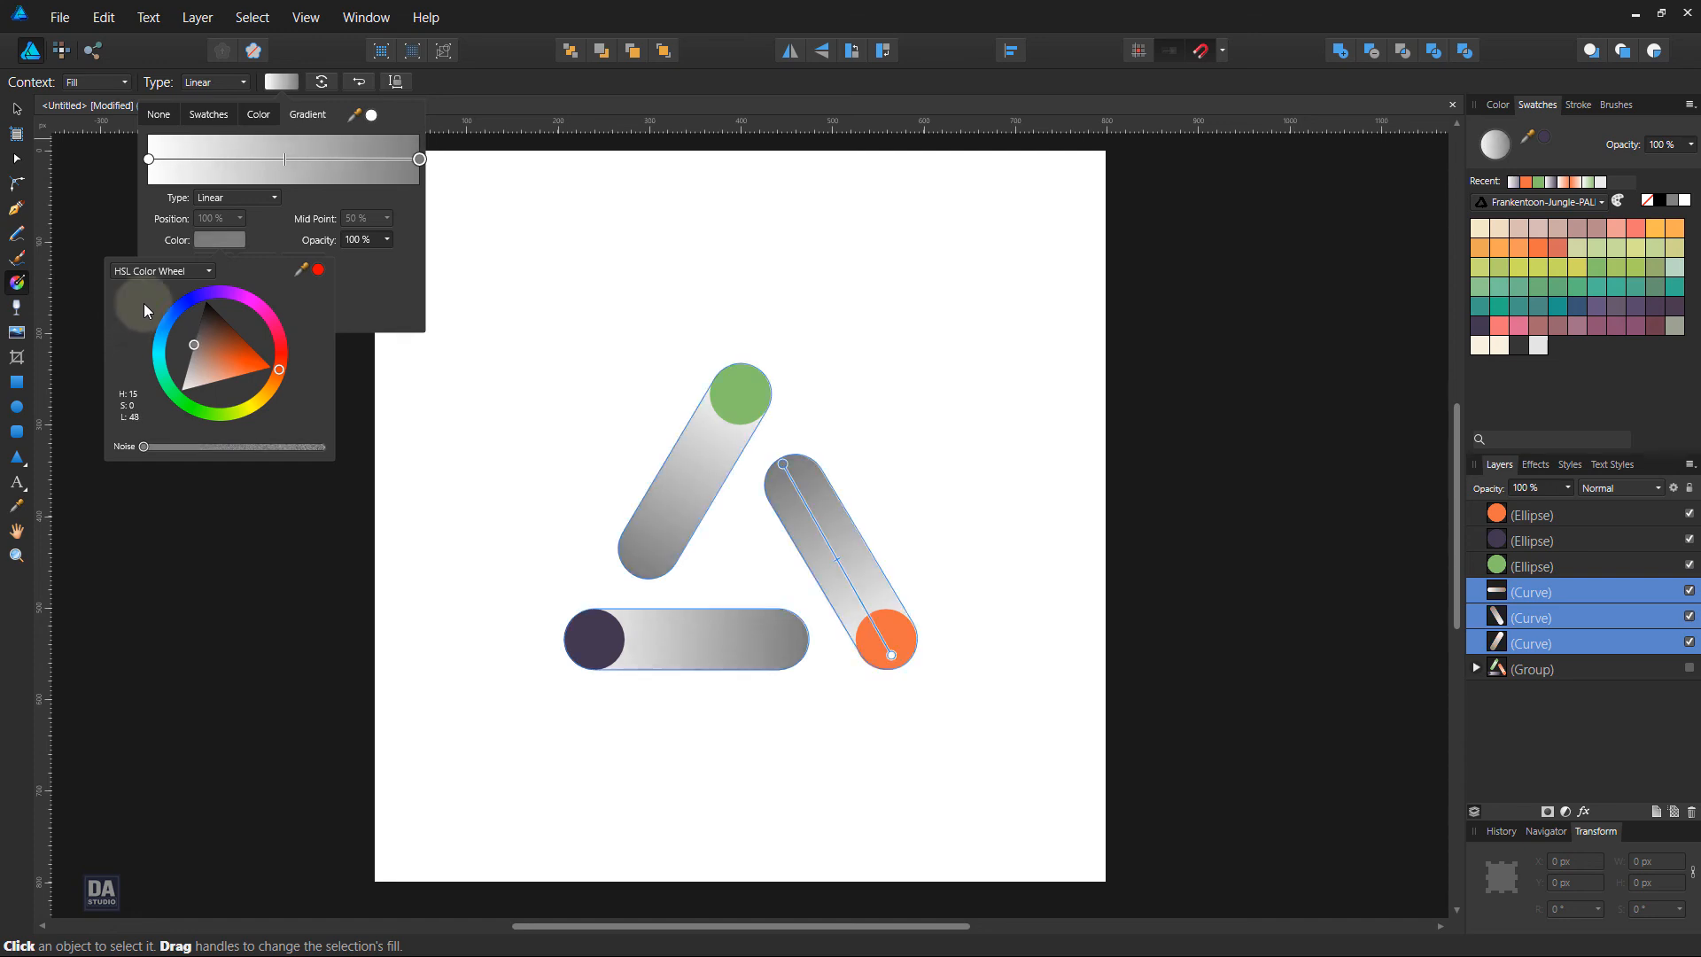
pyautogui.click(372, 292)
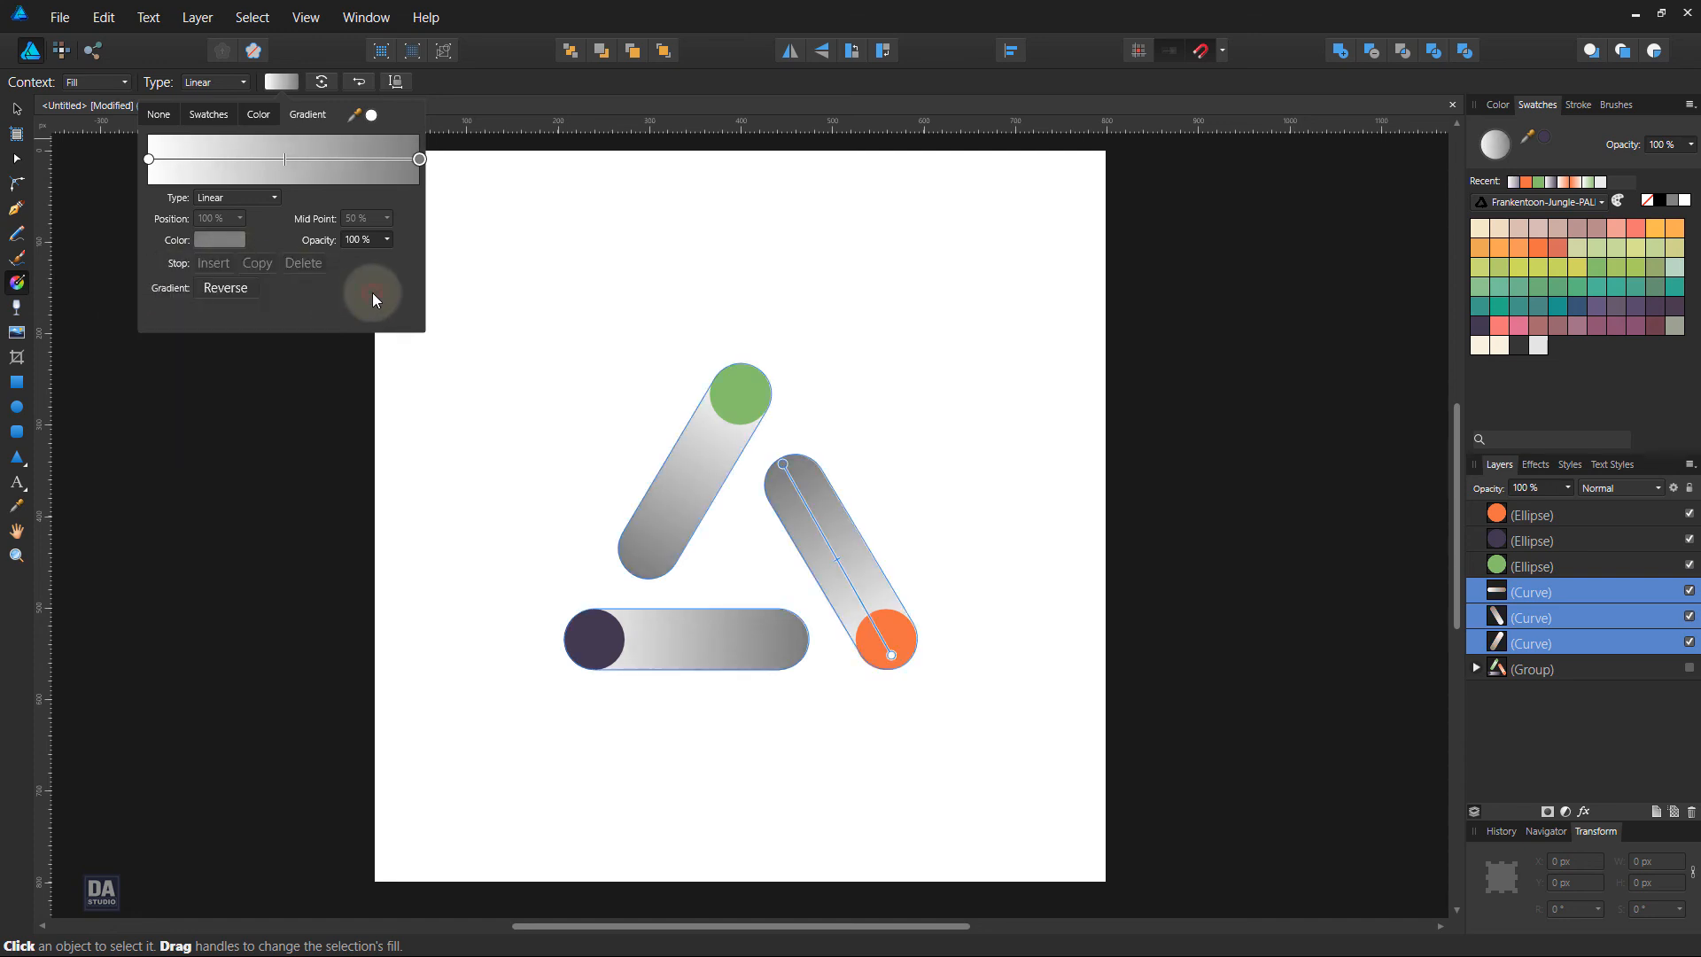
pyautogui.click(562, 99)
pyautogui.press('v')
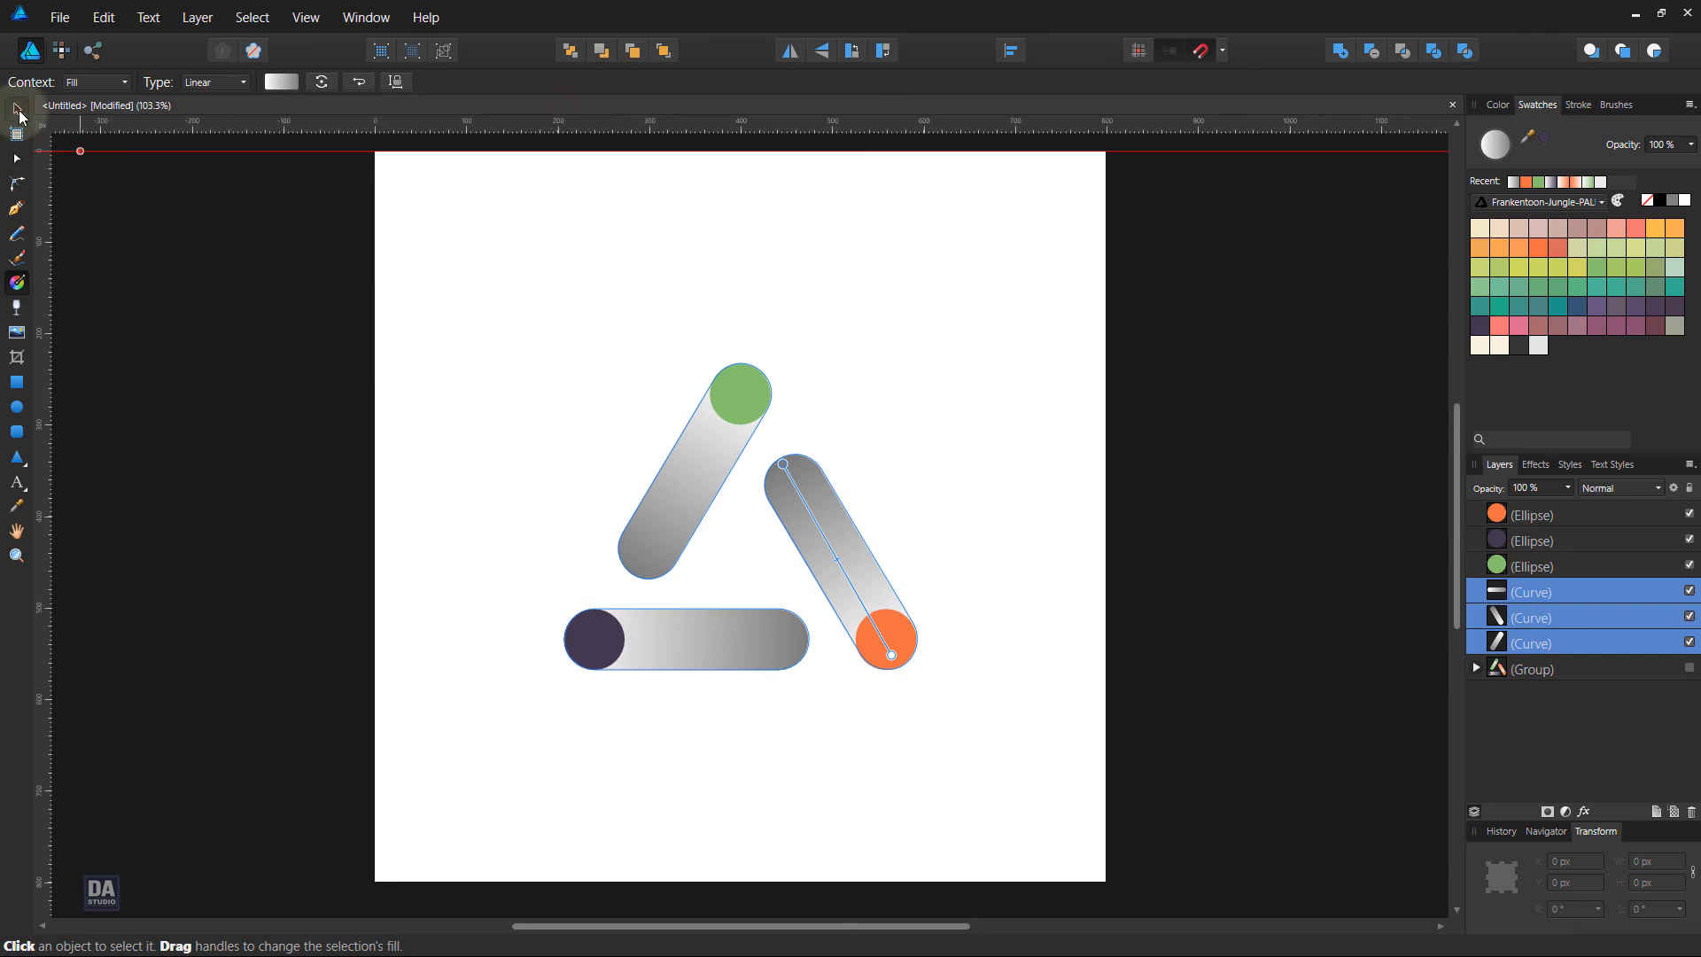
pyautogui.click(468, 349)
# Select the three circles and set their fill to light grey D0D0D0
pyautogui.click(715, 394)
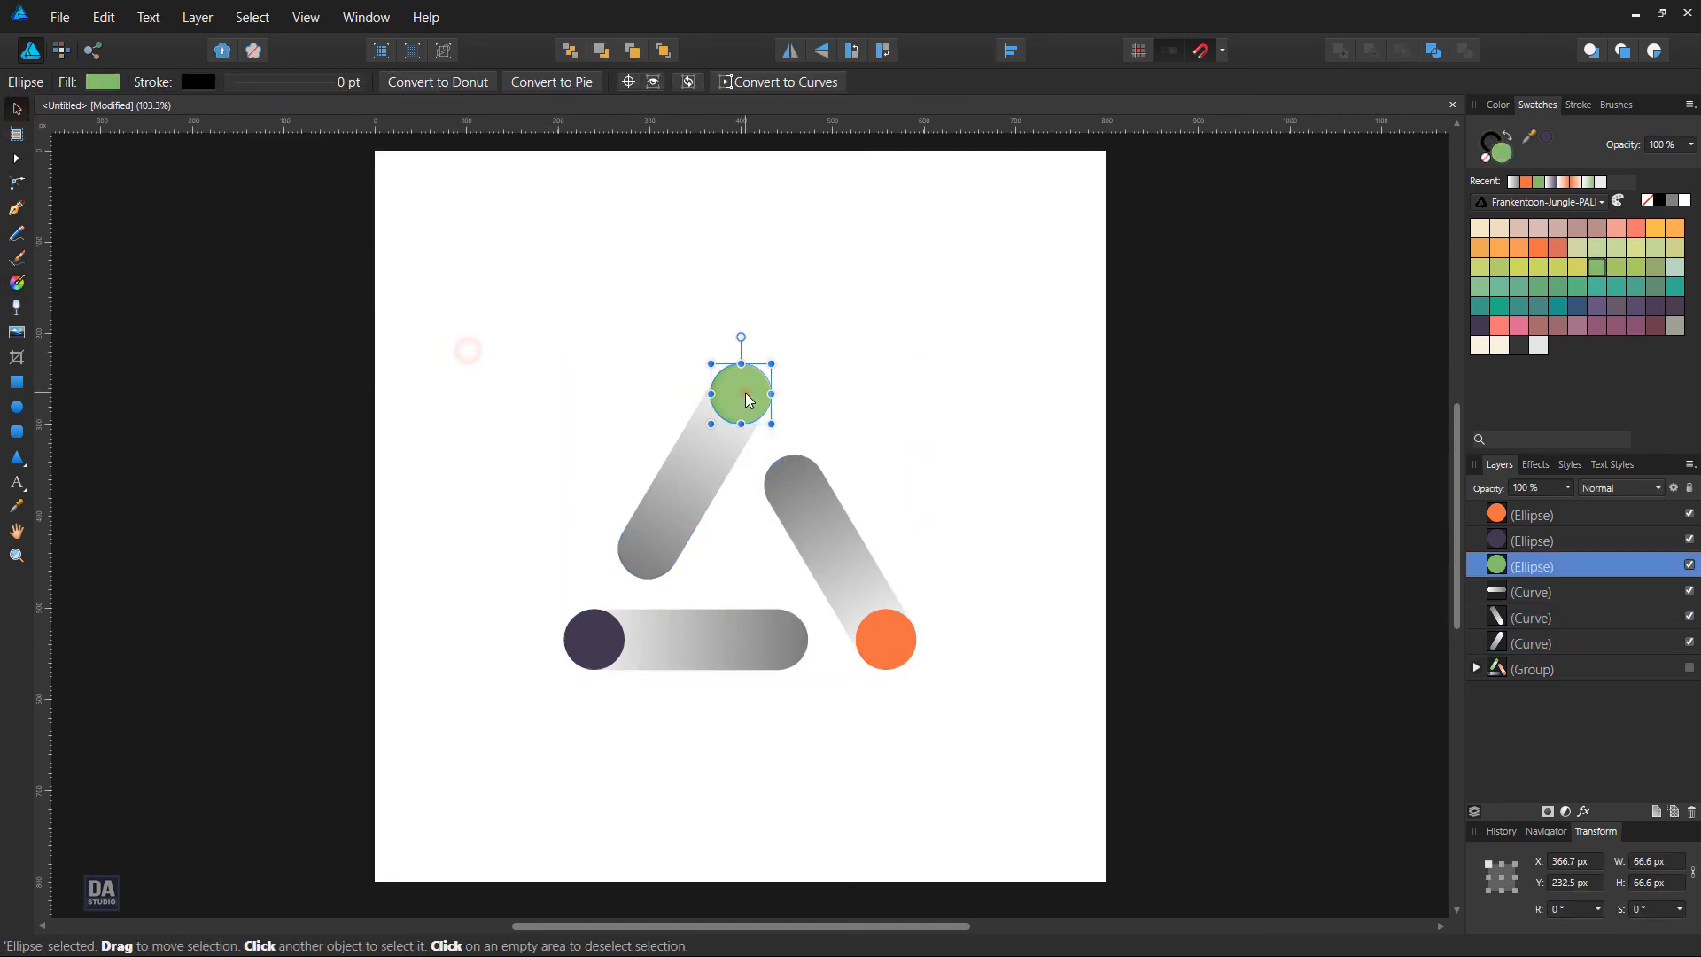
pyautogui.keyDown('shift'); pyautogui.click(900, 647); pyautogui.keyUp('shift')
pyautogui.keyDown('shift'); pyautogui.click(605, 650); pyautogui.keyUp('shift')
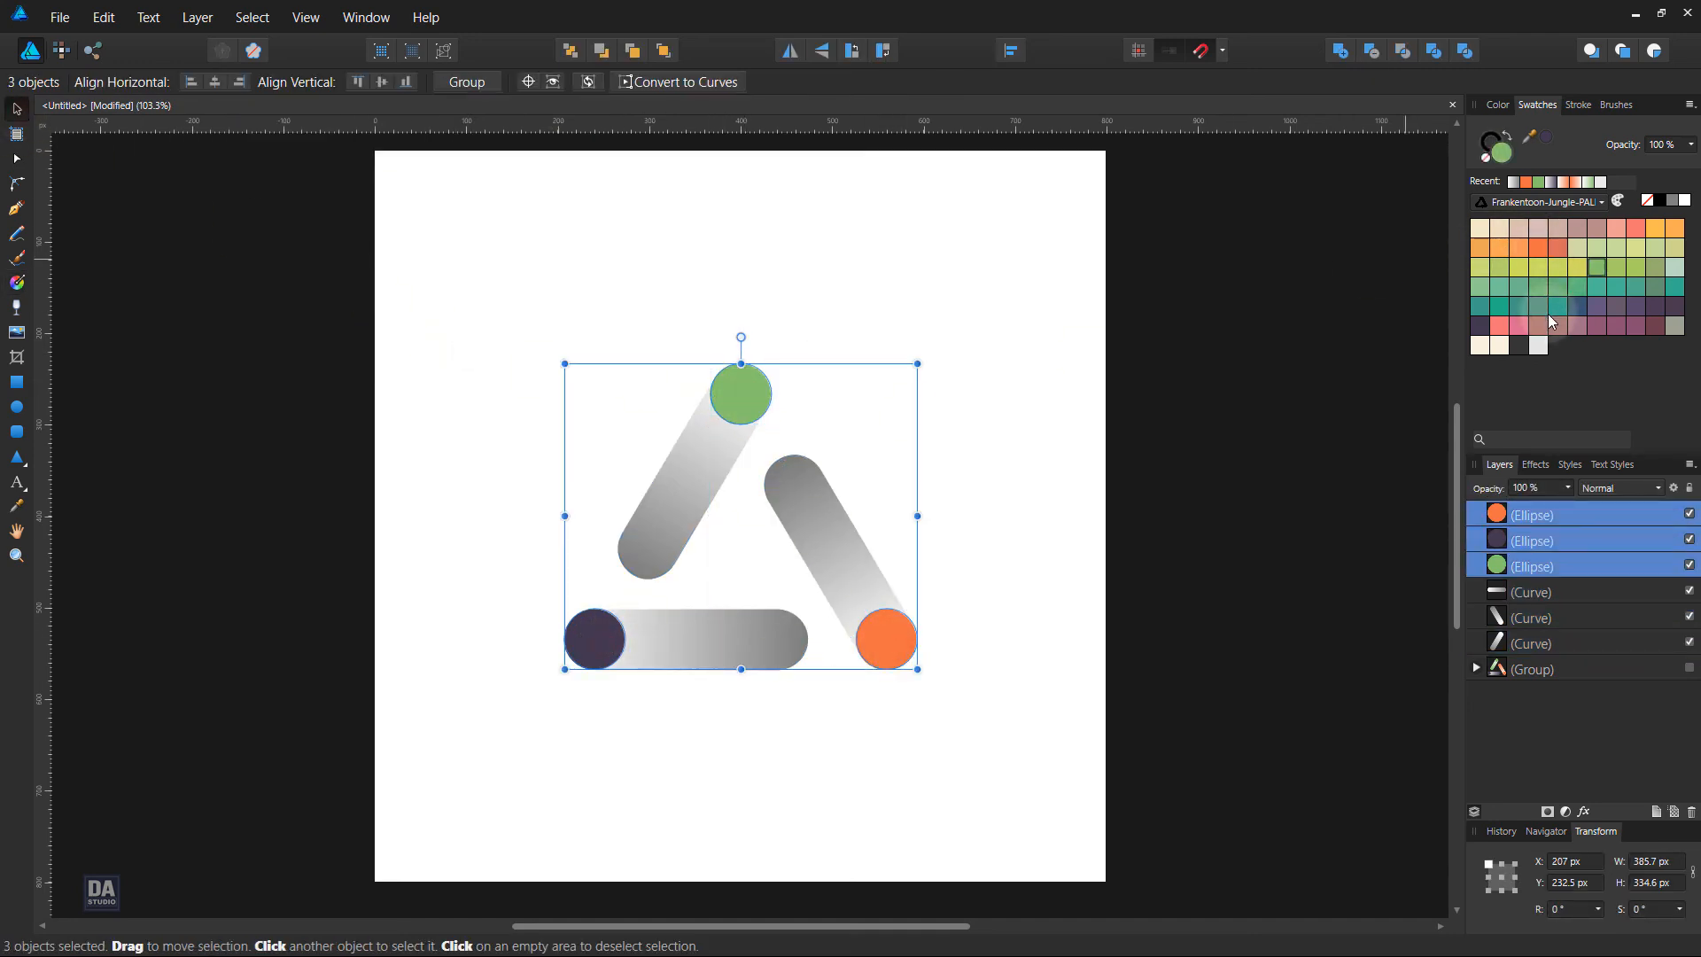
pyautogui.click(1678, 325)
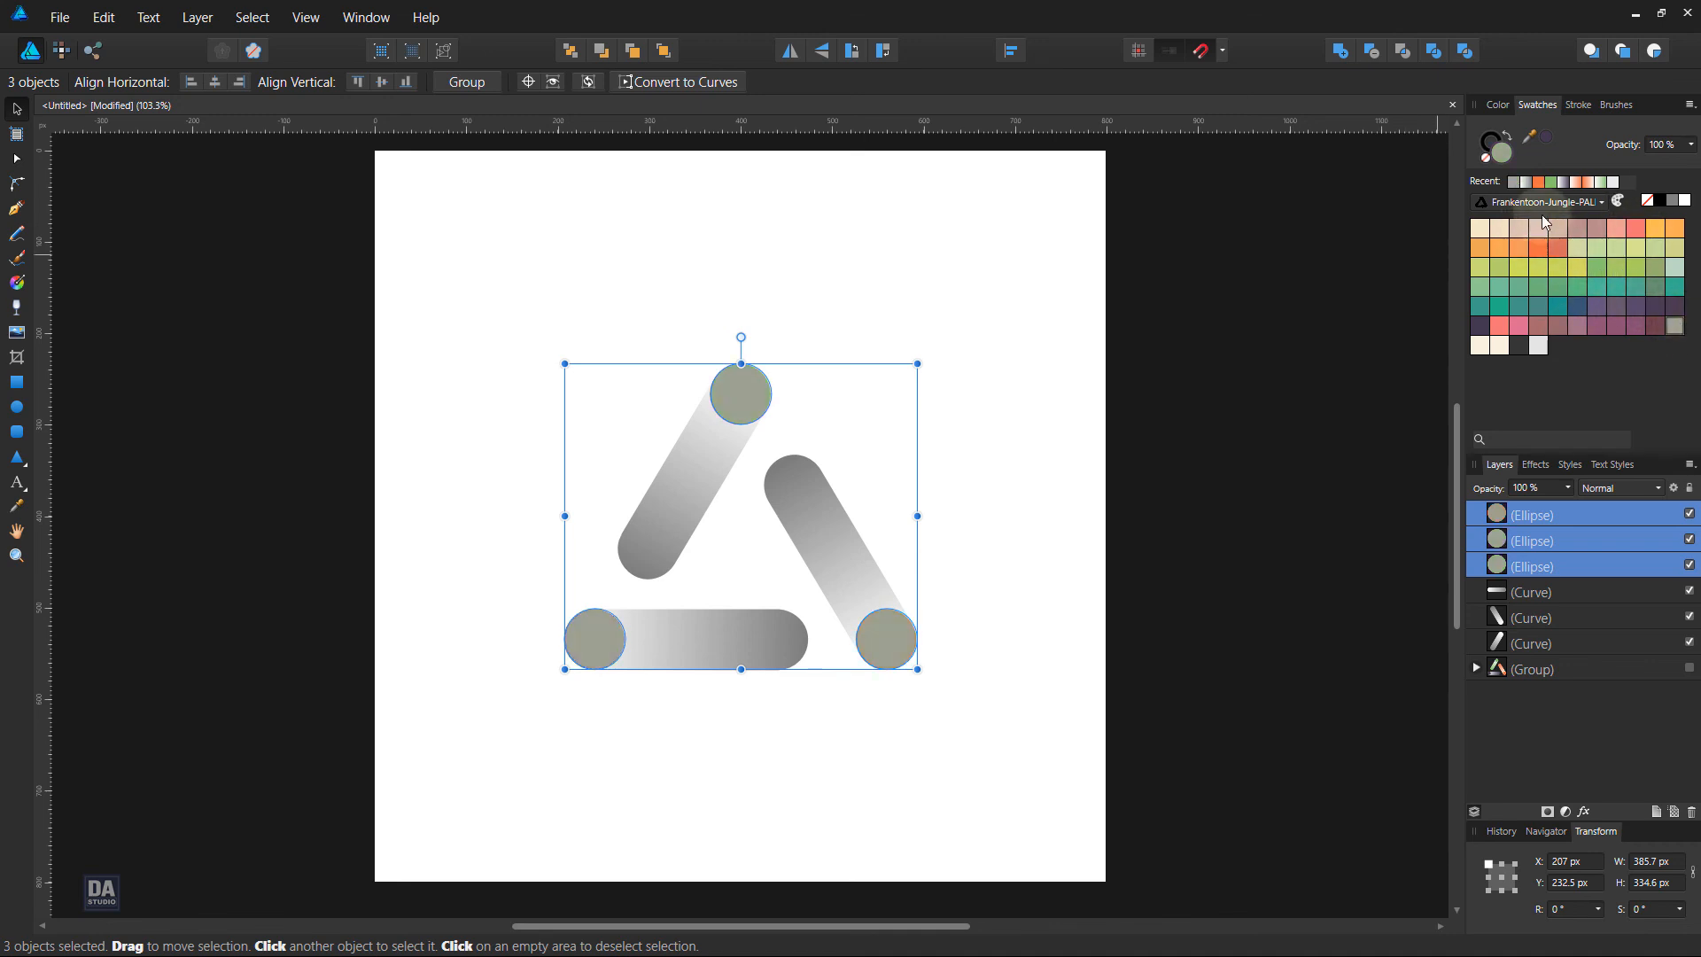
pyautogui.doubleClick(1501, 150)
pyautogui.moveTo(854, 285); pyautogui.dragTo(1319, 248)
pyautogui.moveTo(1098, 353); pyautogui.dragTo(1030, 340)
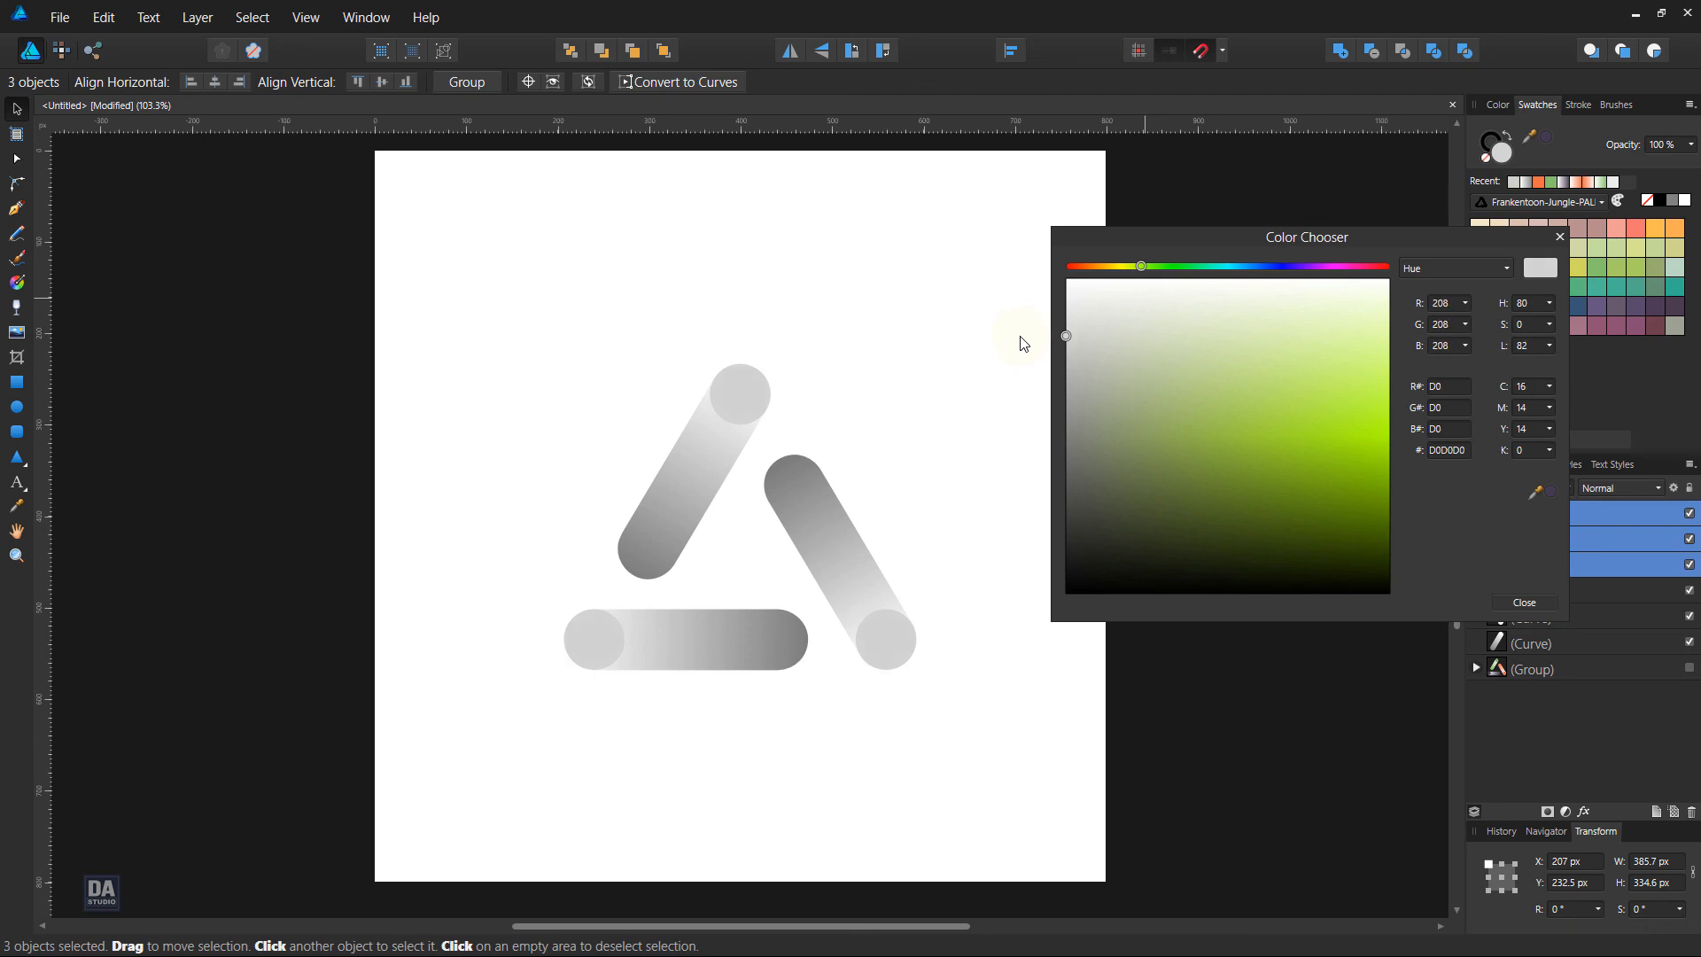
pyautogui.click(1524, 602)
pyautogui.click(1099, 581)
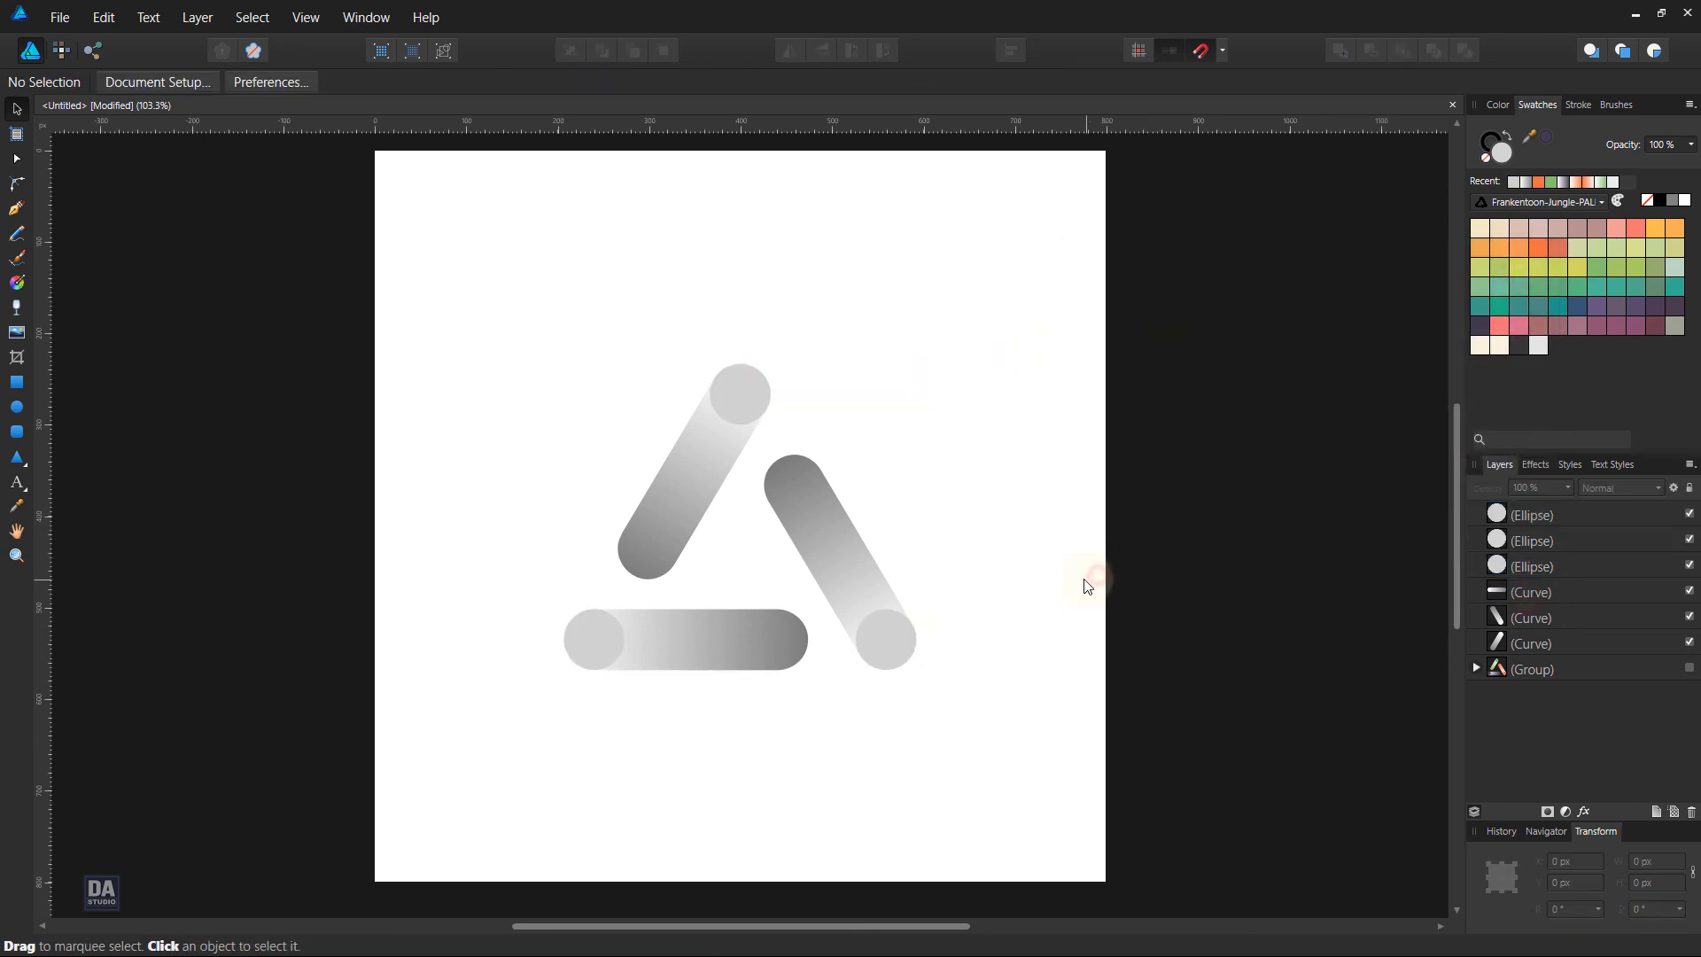
pyautogui.scroll(-4, 1088, 586)
pyautogui.scroll(3, 1069, 611)
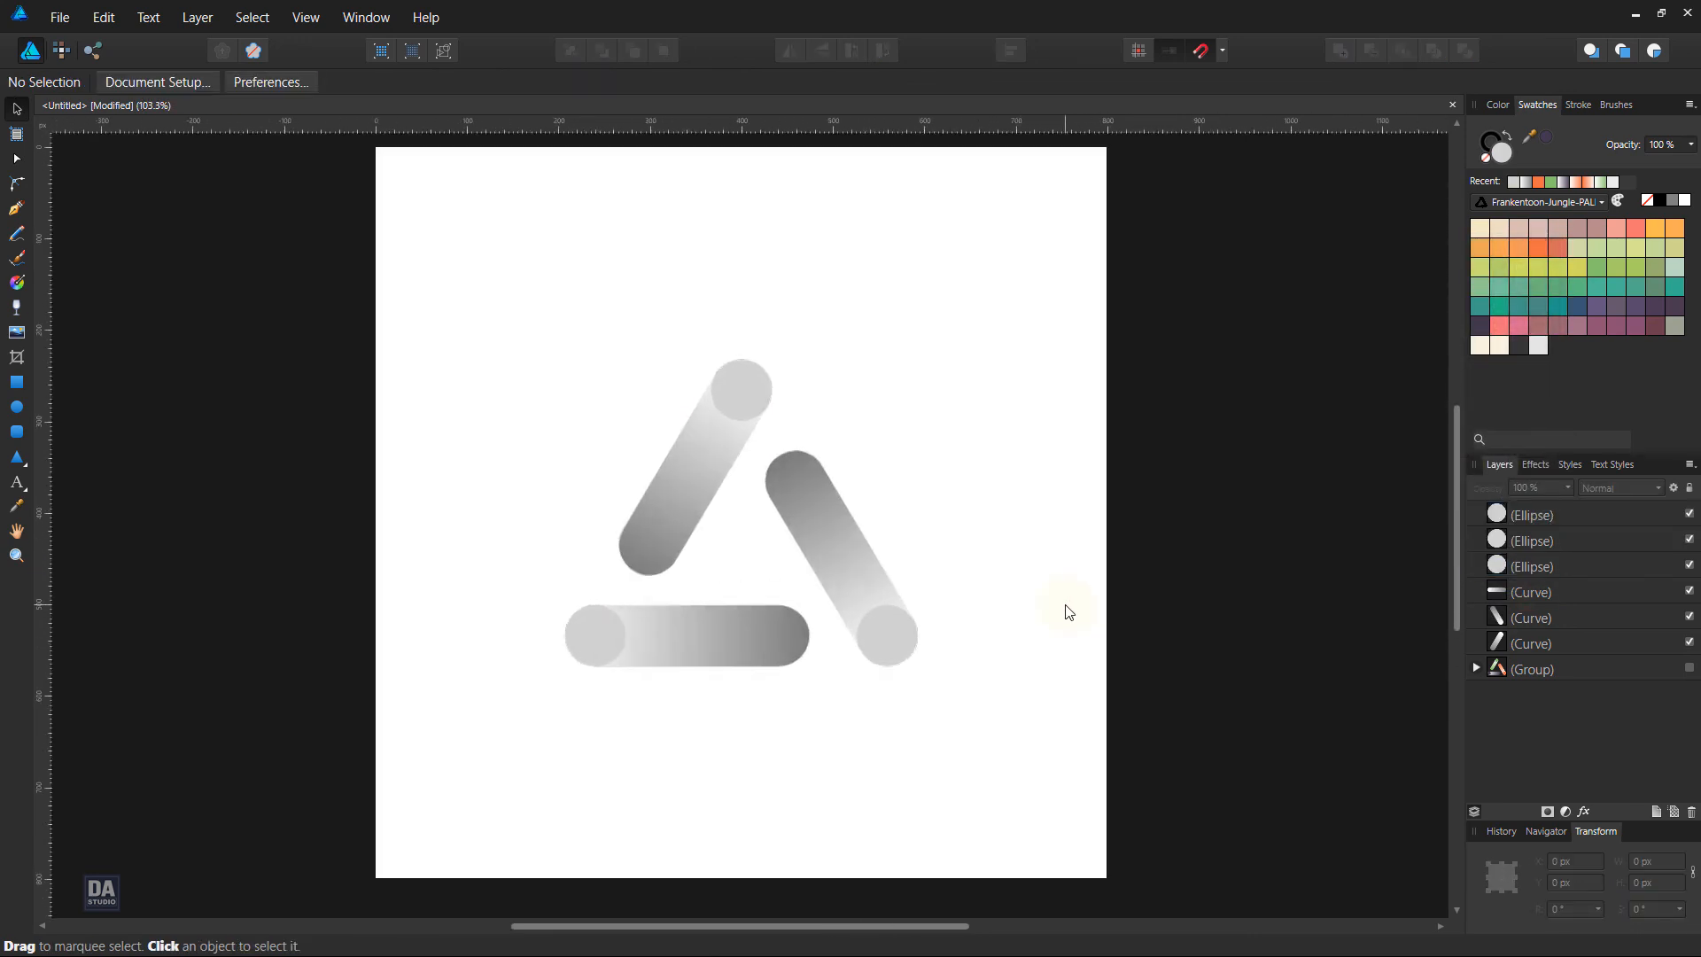